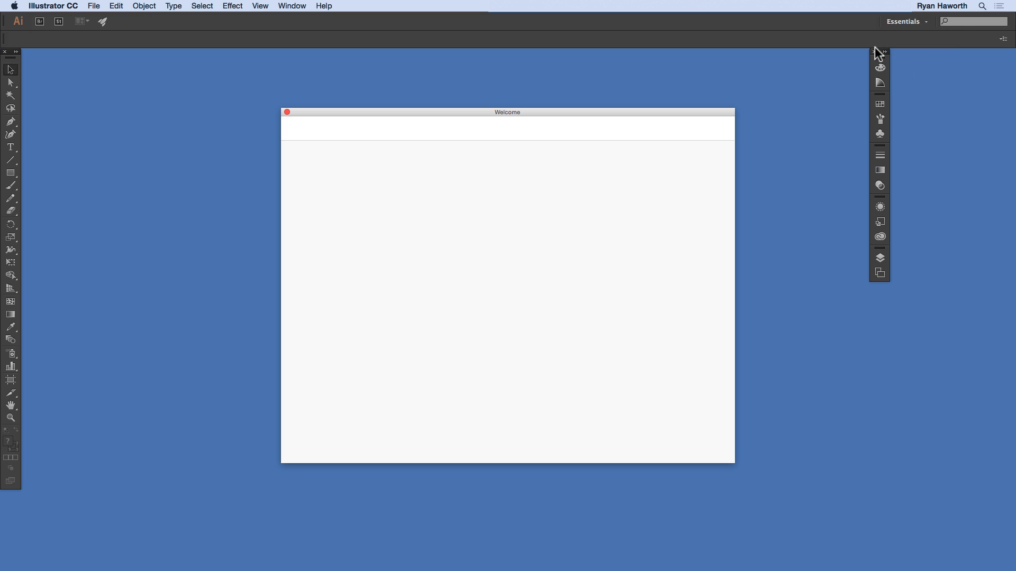
# Step: Dock the floating panel group at the workspace edge, collapsed to icons, and close the Welcome window
pyautogui.click(884, 52)
pyautogui.moveTo(889, 50)
pyautogui.mouseDown()
pyautogui.moveTo(918, 46)
pyautogui.moveTo(907, 45)
pyautogui.mouseUp()
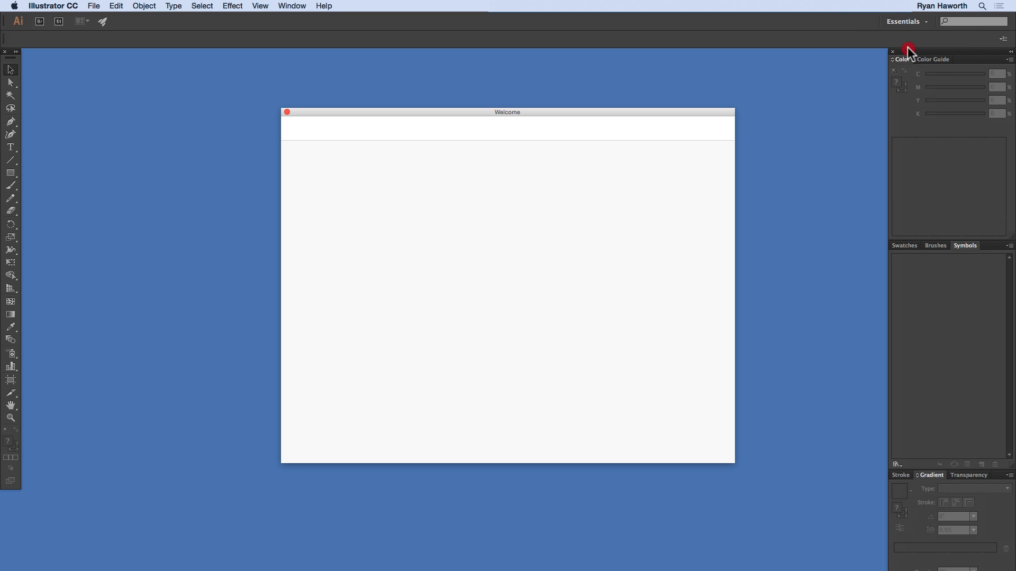
pyautogui.click(1011, 51)
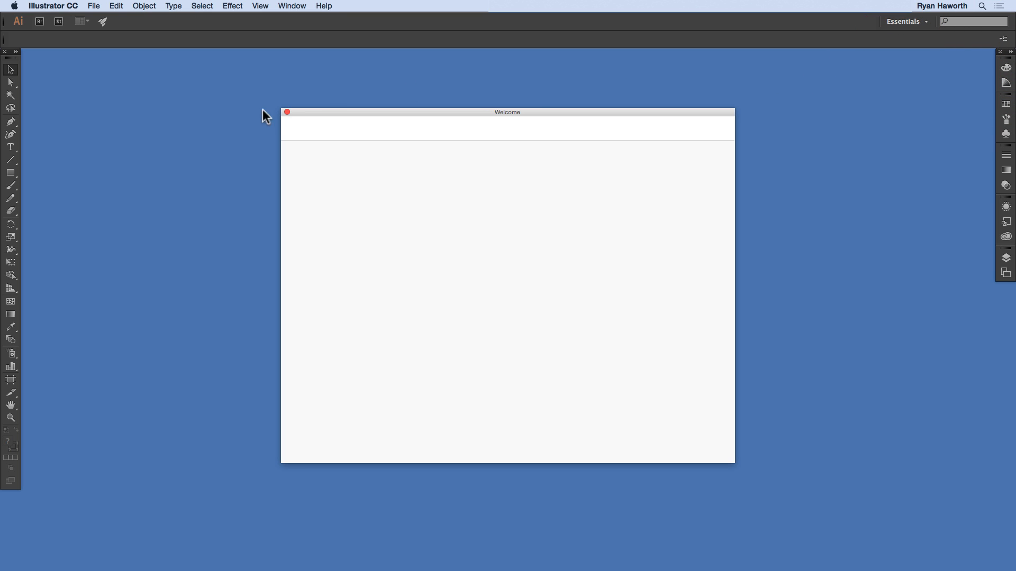
pyautogui.click(286, 112)
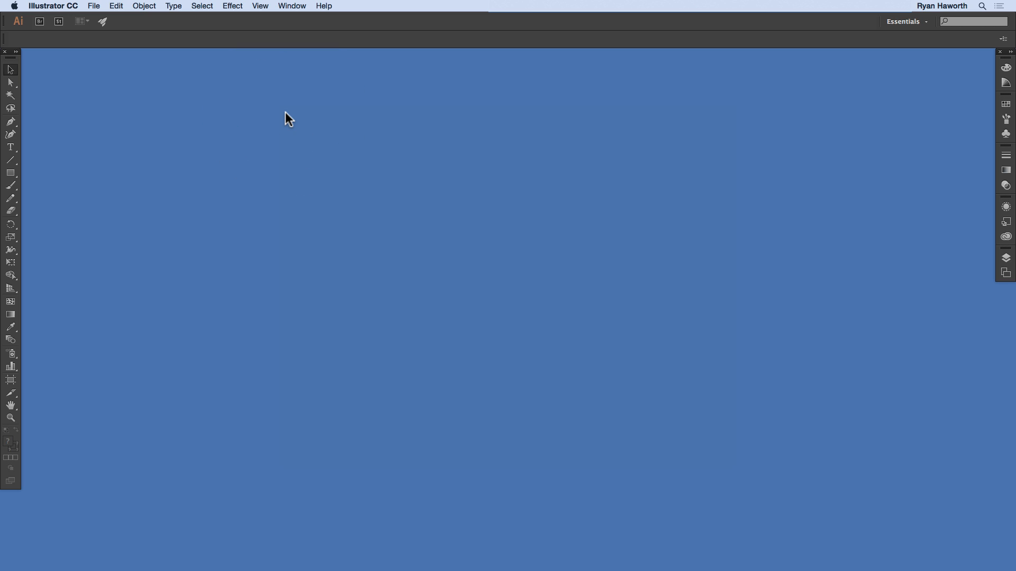
# Step: Create a new landscape Letter document of 792 by 612 pt with one artboard in CMYK at 300 ppi
pyautogui.press('super+n')
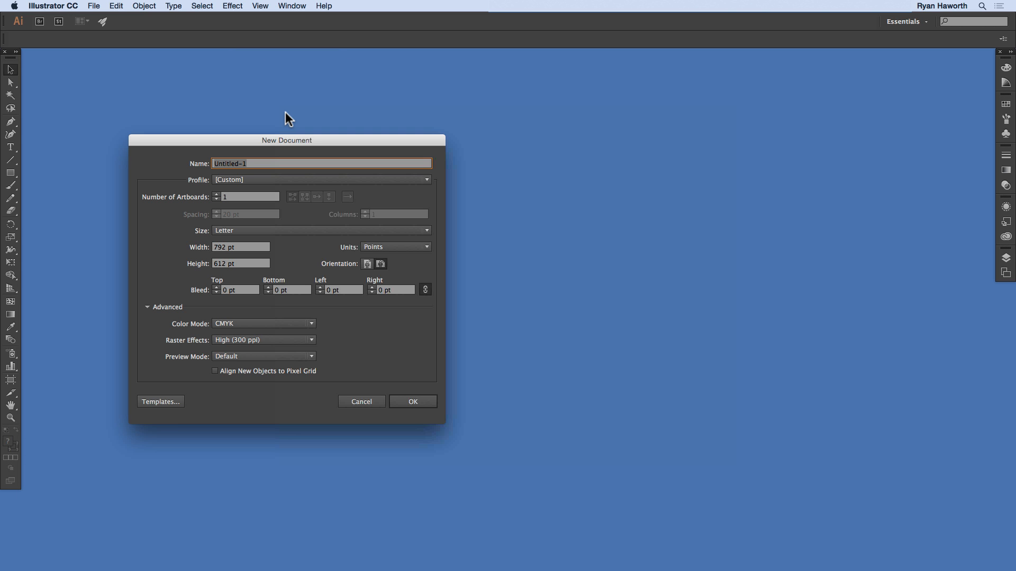
pyautogui.press('Return')
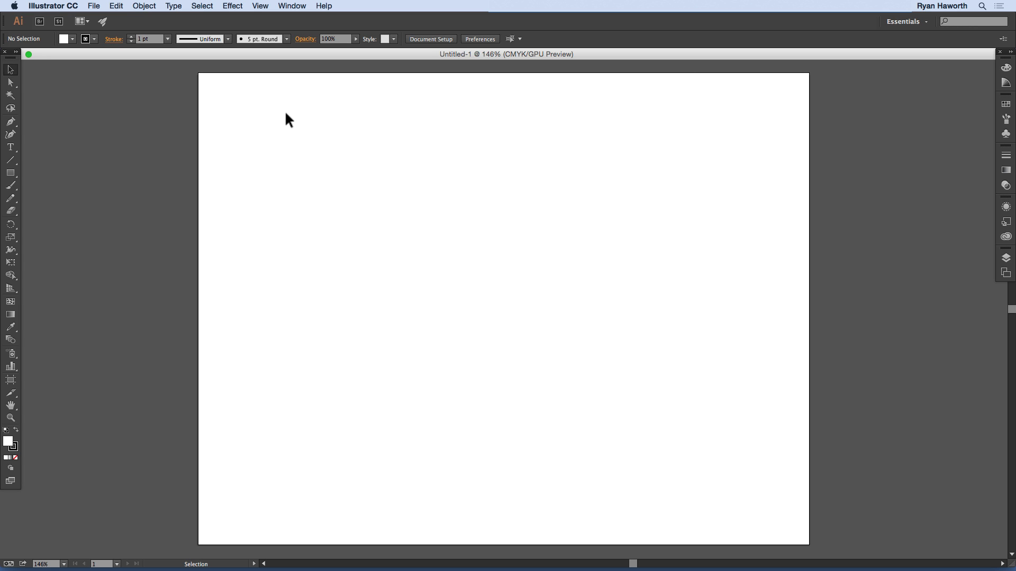
# Step: Open Obama-hope.jpg and President-Obama.jpg together from the Module 10 folder
pyautogui.press('super+o')
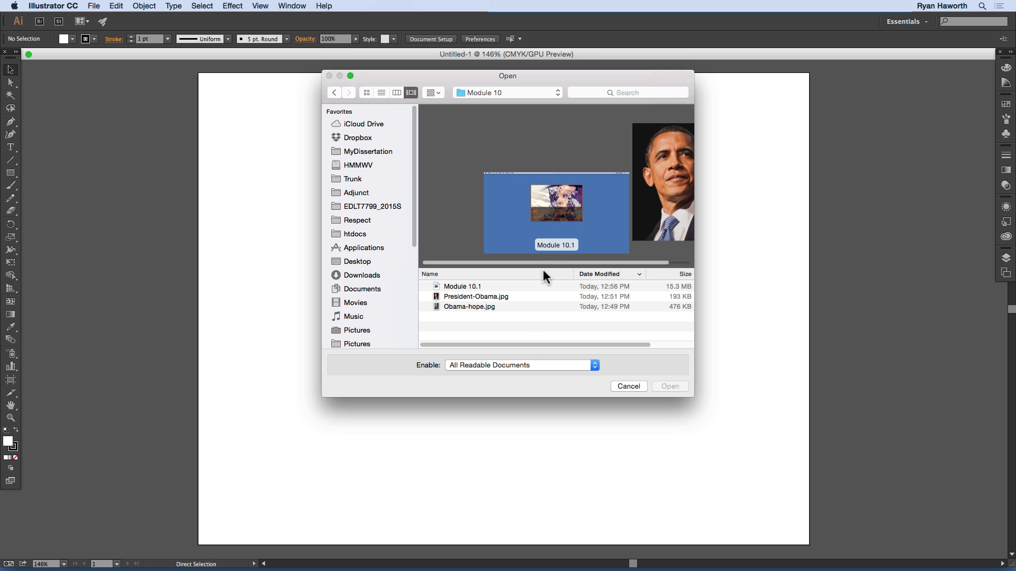
pyautogui.click(471, 306)
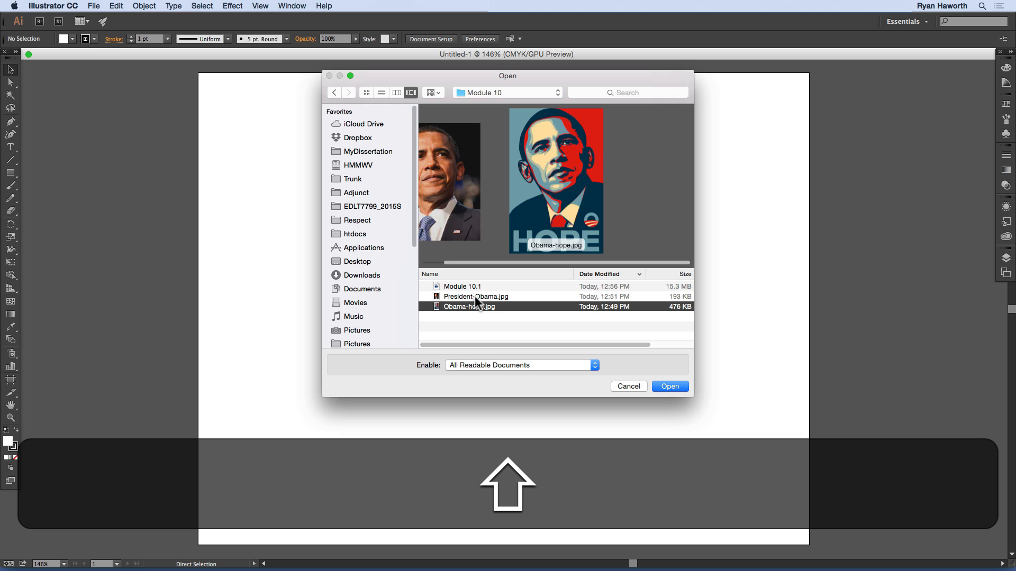
pyautogui.keyDown('shift'); pyautogui.click(475, 296); pyautogui.keyUp('shift')
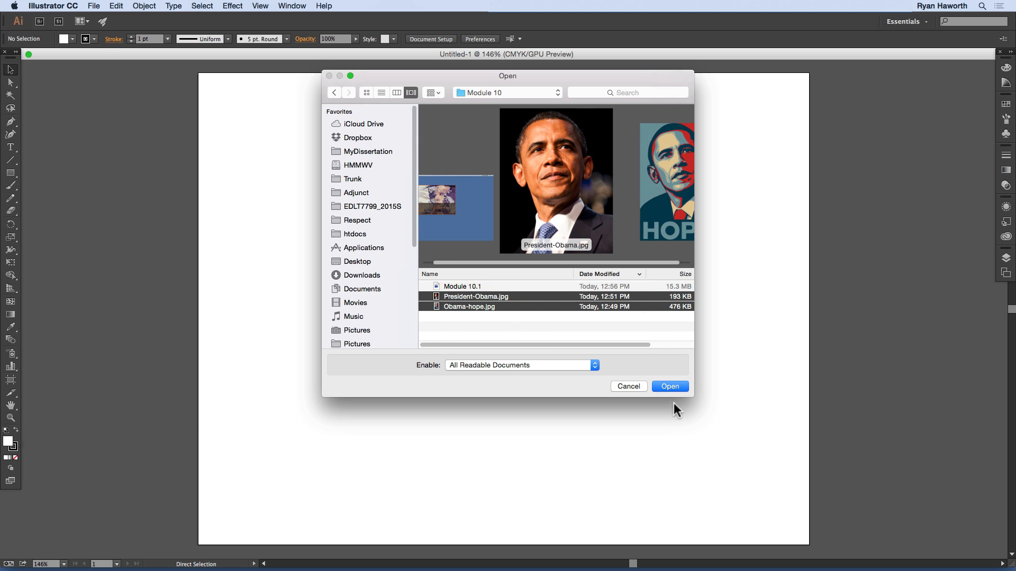
pyautogui.click(670, 386)
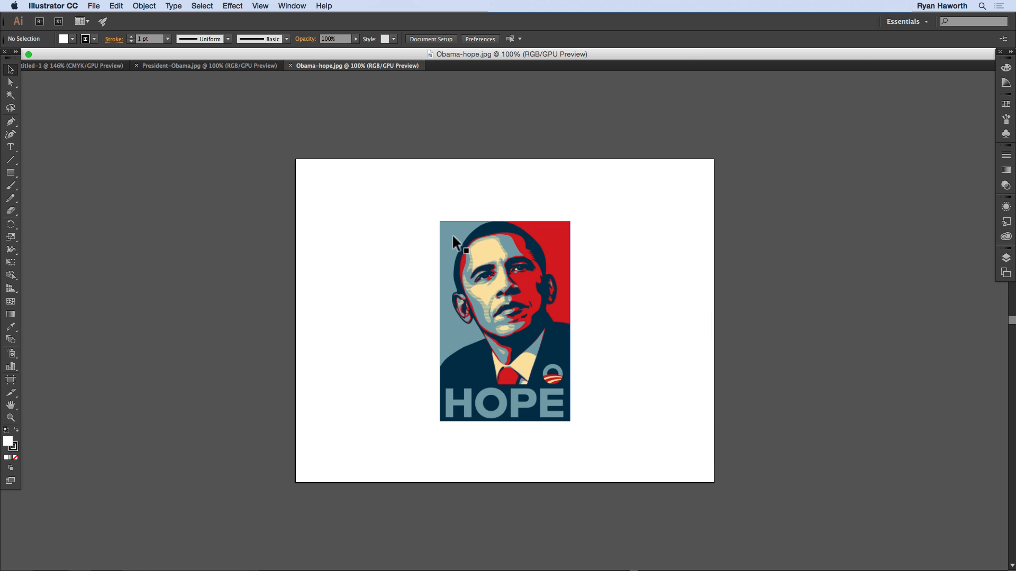
# Step: Copy the poster image in Obama-hope.jpg and close that document
pyautogui.press('super+0')
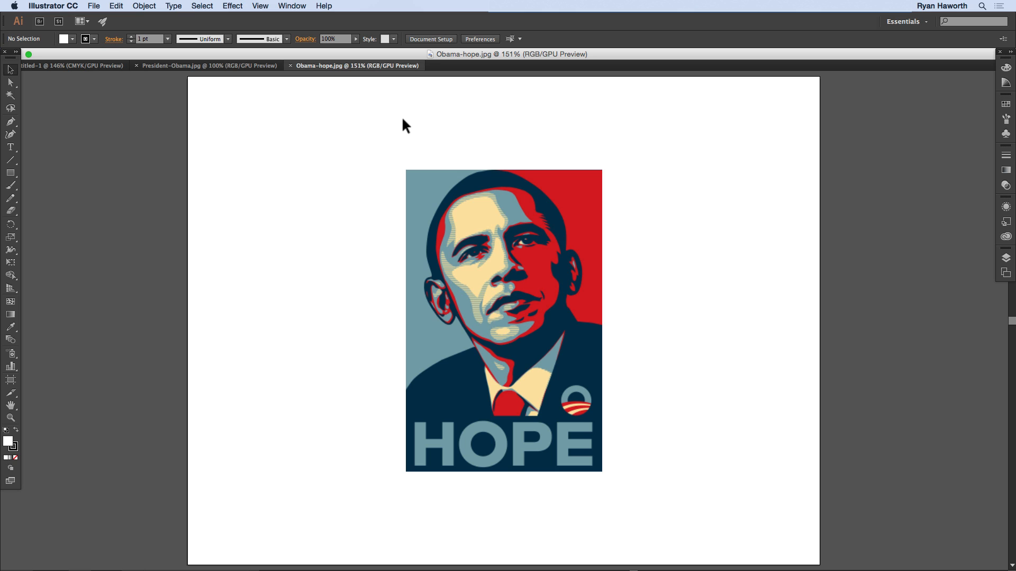
pyautogui.click(447, 258)
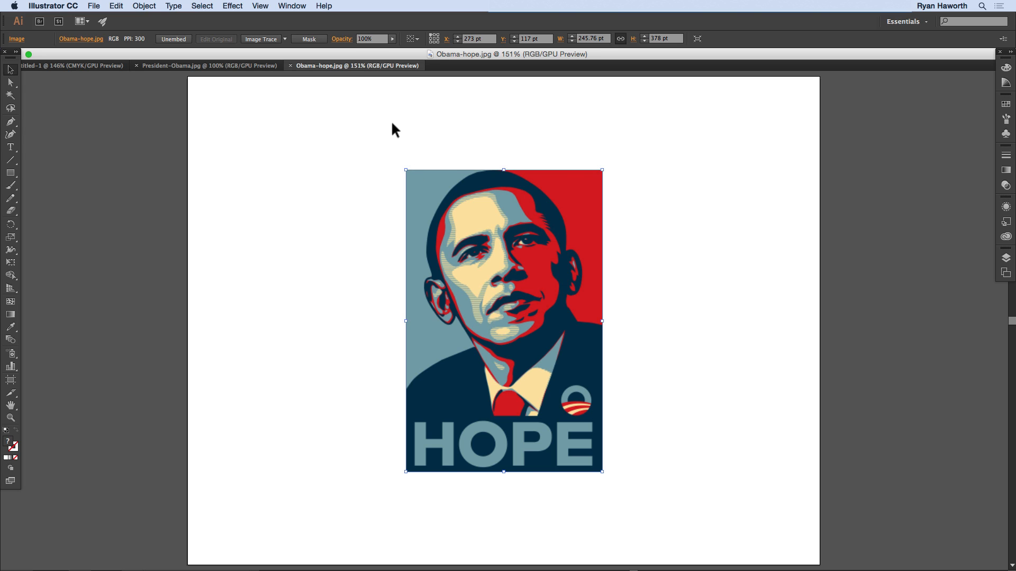
pyautogui.moveTo(358, 54); pyautogui.dragTo(382, 55)
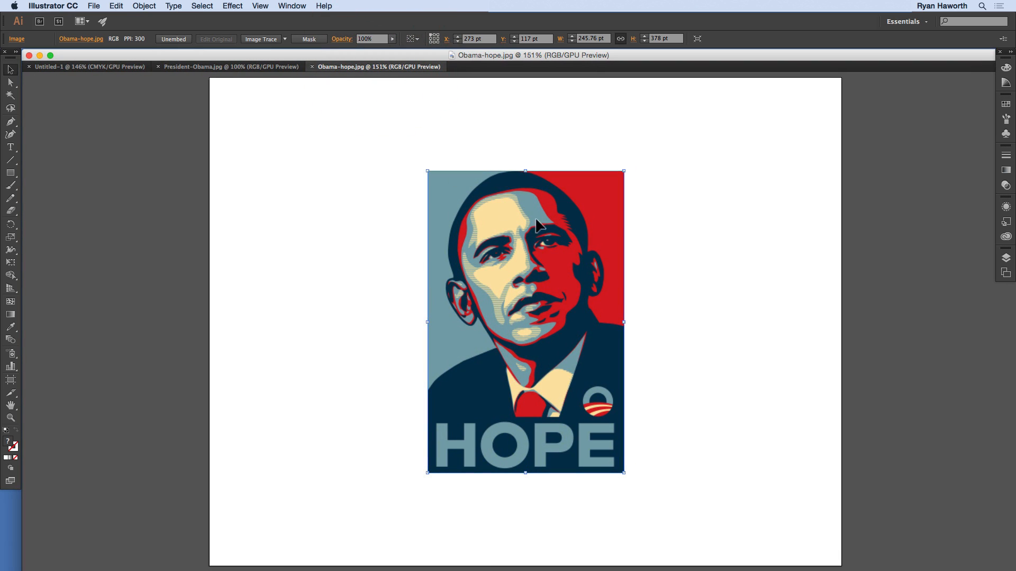
pyautogui.press('super')
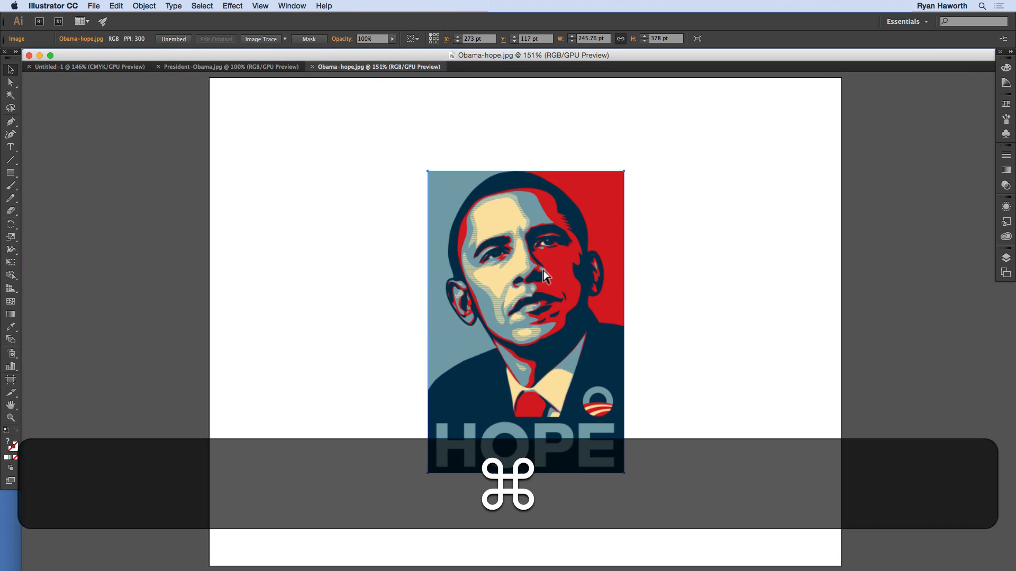
pyautogui.press('super+c')
pyautogui.press('super+c')
pyautogui.press('super+w')
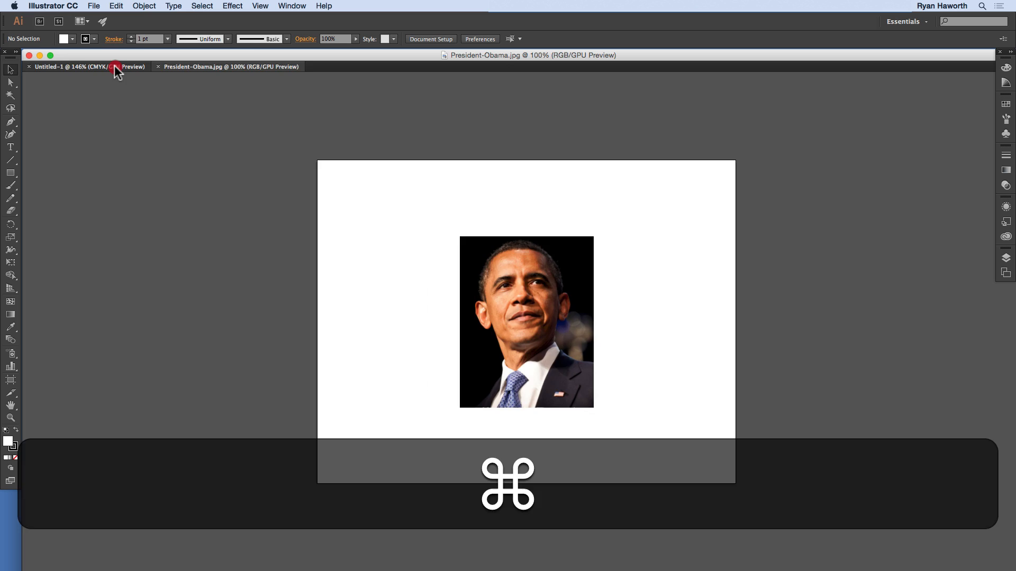
# Step: Paste the poster image into Untitled-1 and move it so it straddles the artboard's right edge
pyautogui.click(115, 67)
pyautogui.press('super+v')
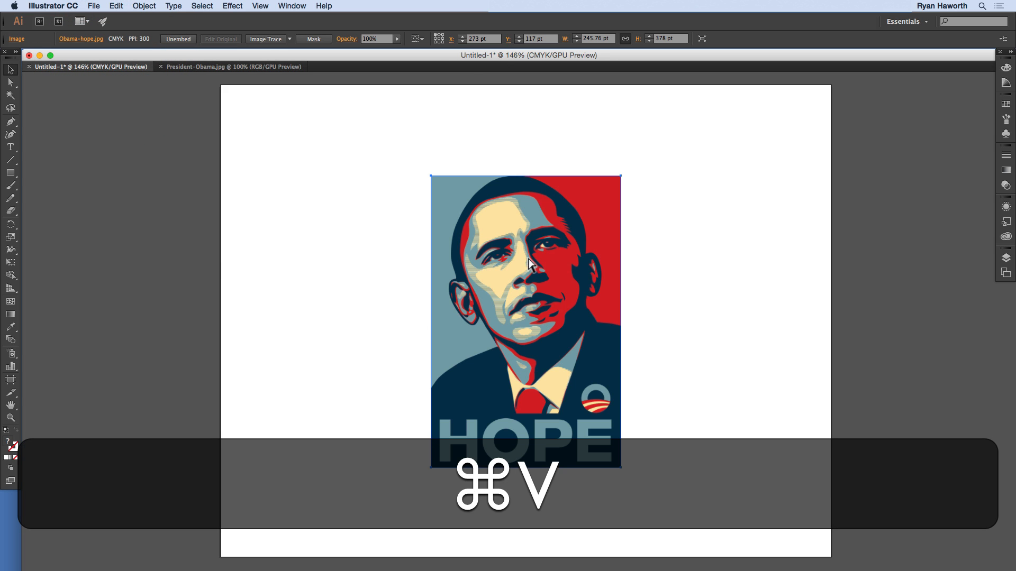
pyautogui.moveTo(529, 263); pyautogui.dragTo(853, 237)
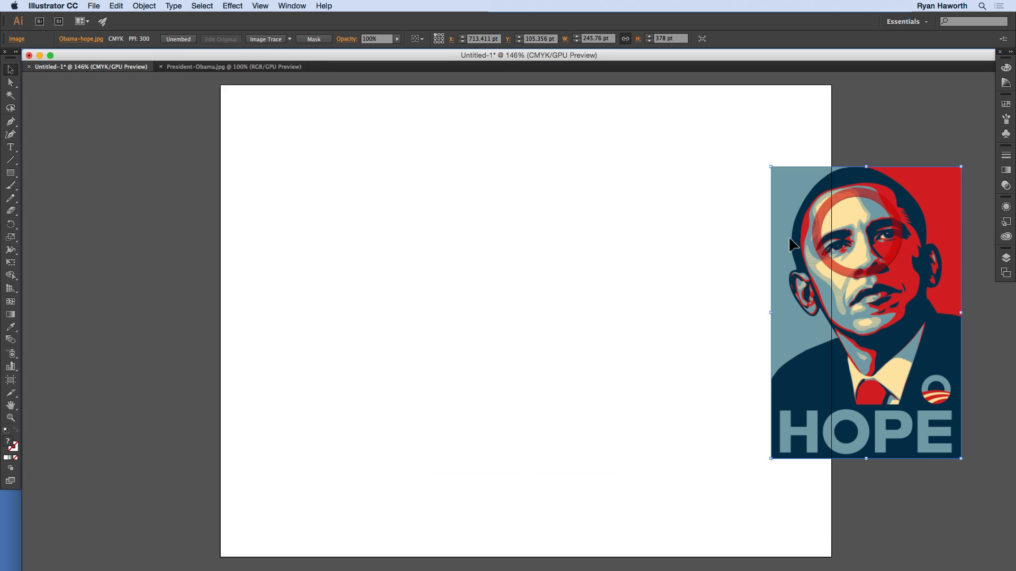
# Step: Copy the portrait photo in President-Obama.jpg and close that document
pyautogui.click(280, 67)
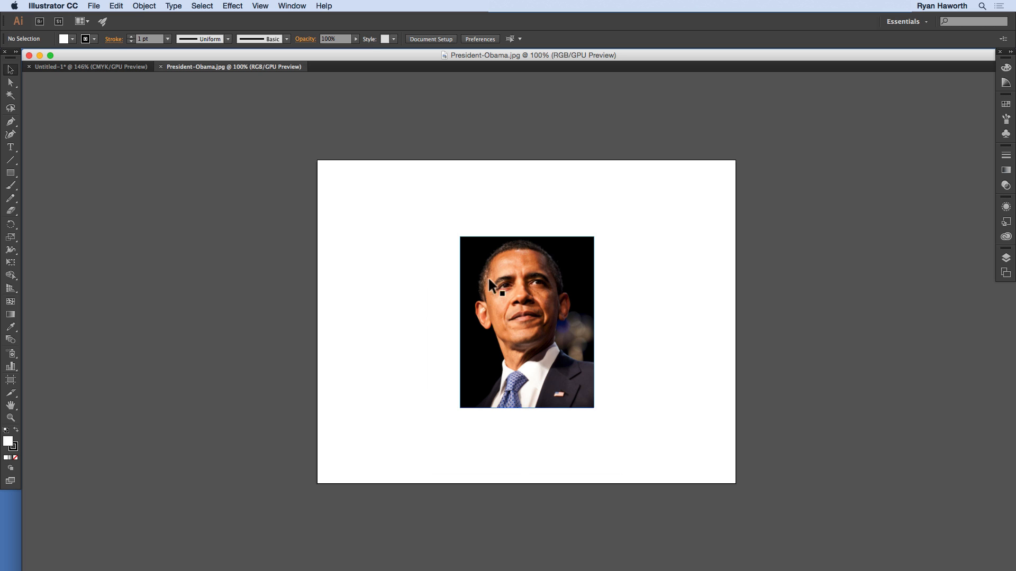
pyautogui.click(490, 269)
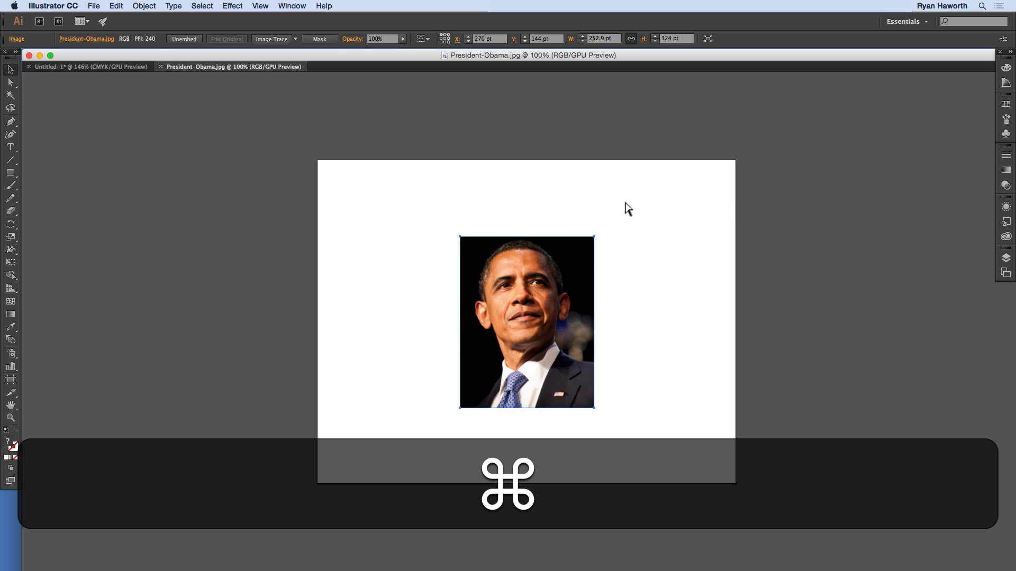
pyautogui.press('super+c')
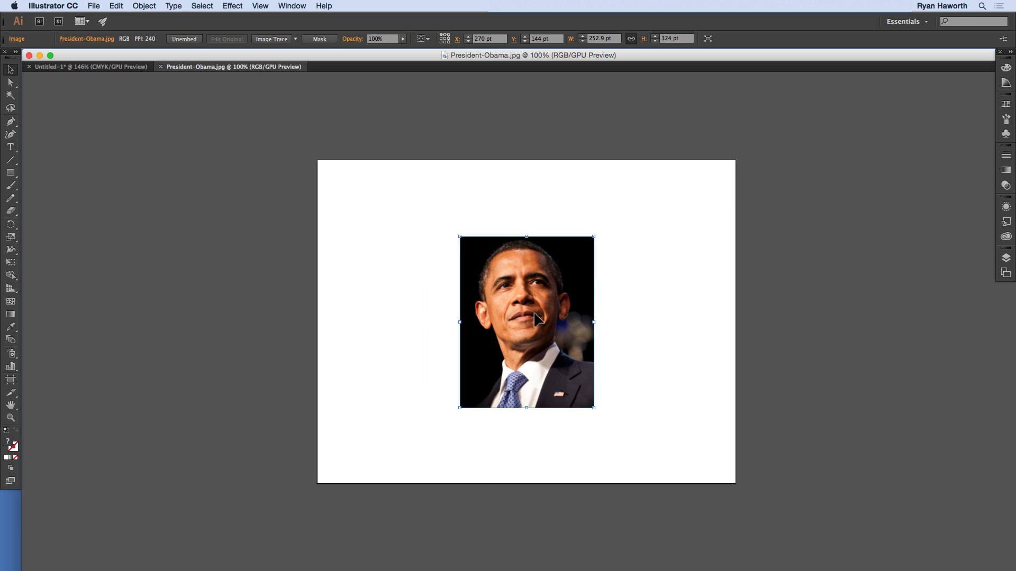
pyautogui.press('super+c')
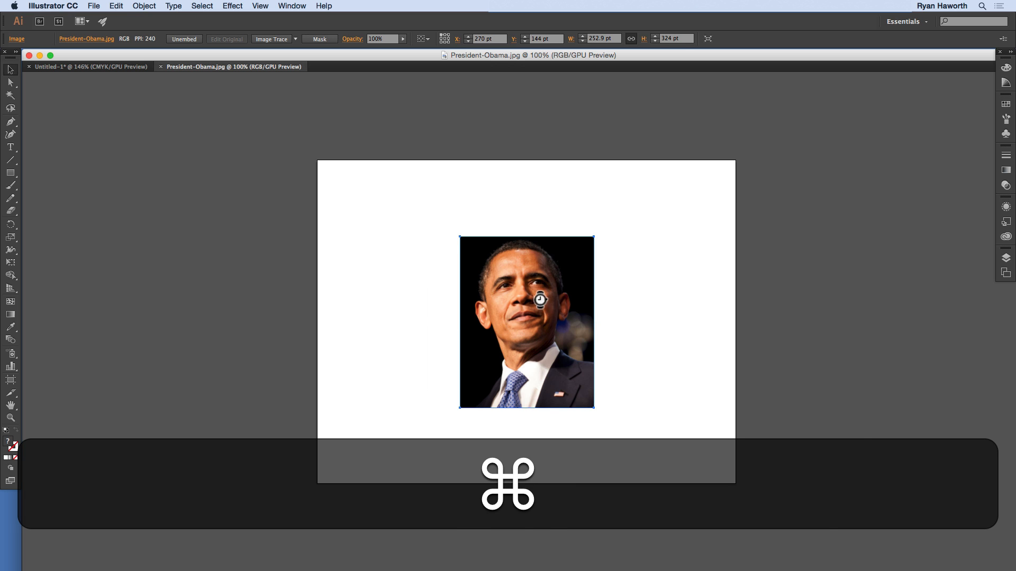
pyautogui.press('super+w')
# Step: Paste the portrait photo into the artboard's top-left corner and move the HOPE poster to its top-right corner
pyautogui.press('super+v')
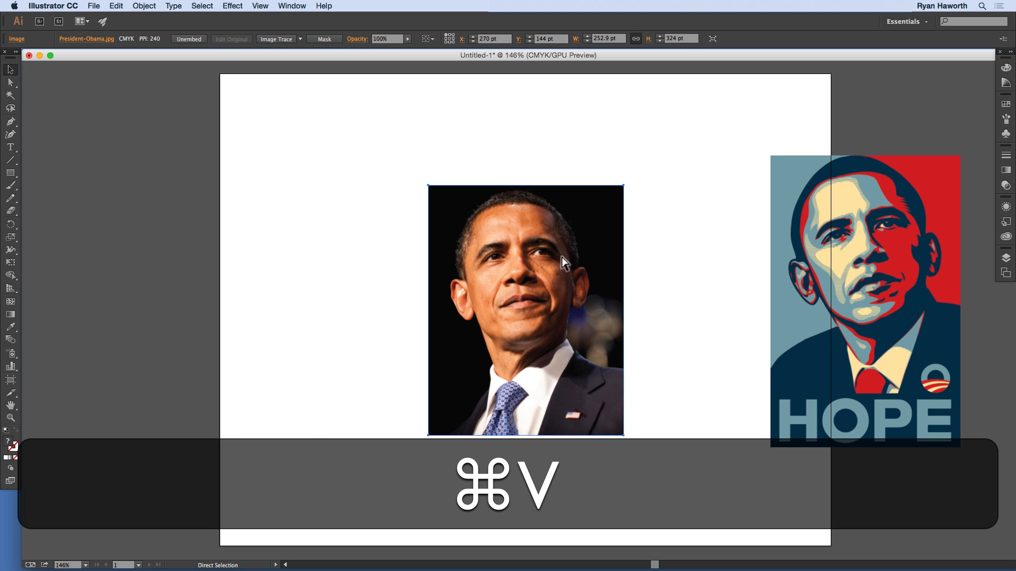
pyautogui.moveTo(563, 264); pyautogui.dragTo(356, 152)
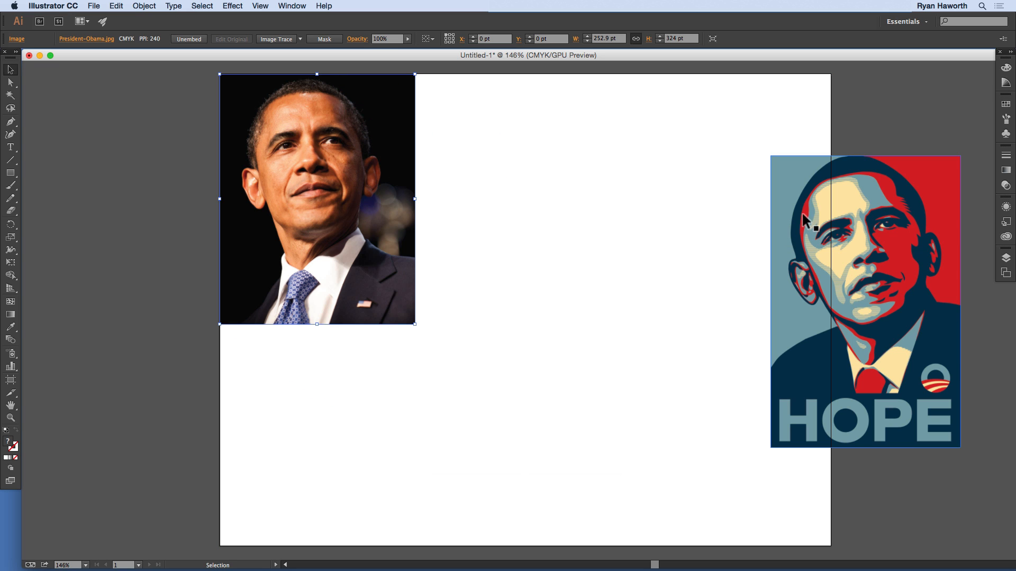
pyautogui.moveTo(802, 215); pyautogui.dragTo(676, 135)
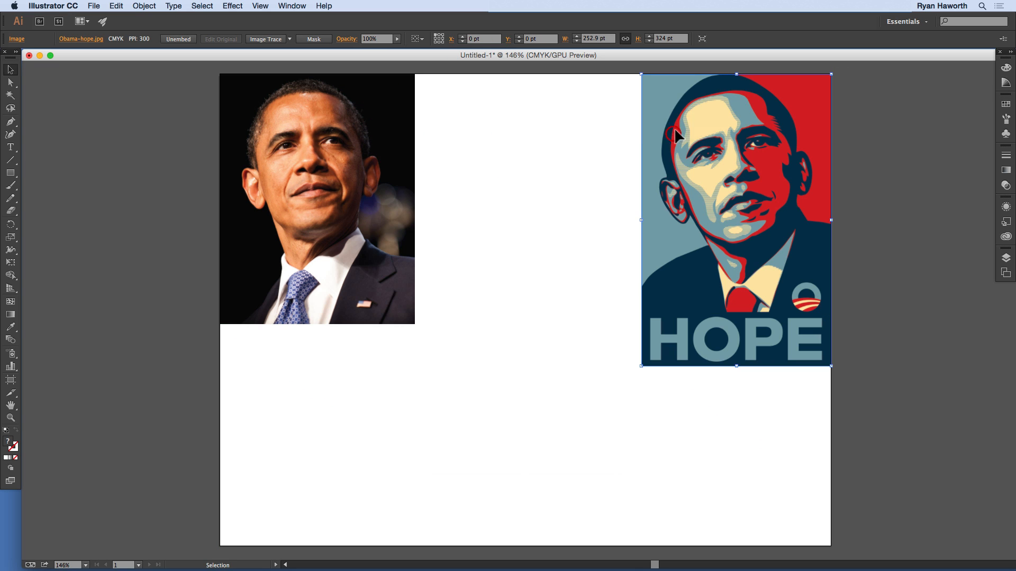
# Step: Scale the portrait photo proportionally to nearly the full artboard height, about 475 by 608 pt
pyautogui.click(398, 306)
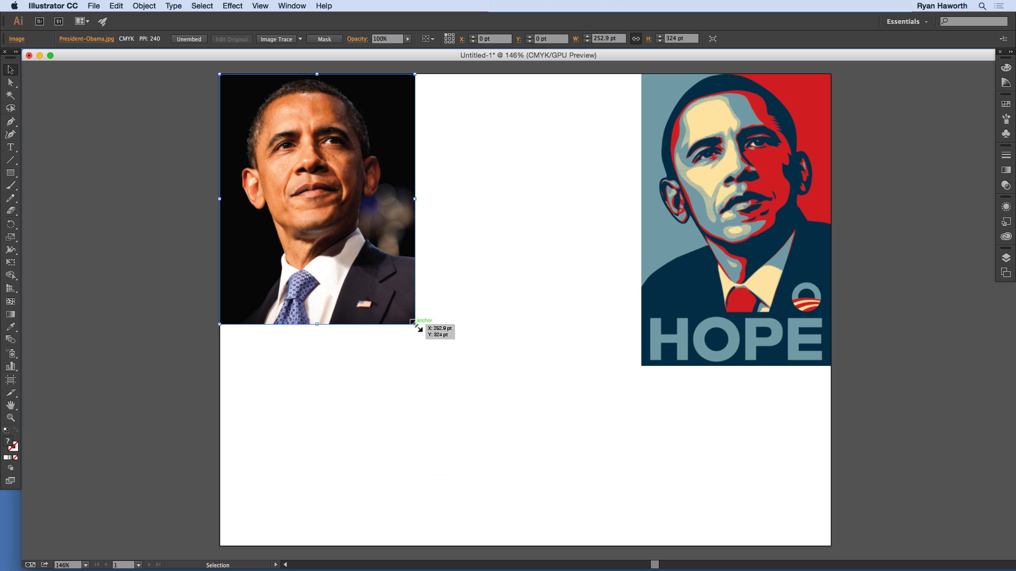
pyautogui.moveTo(416, 326); pyautogui.dragTo(611, 543)
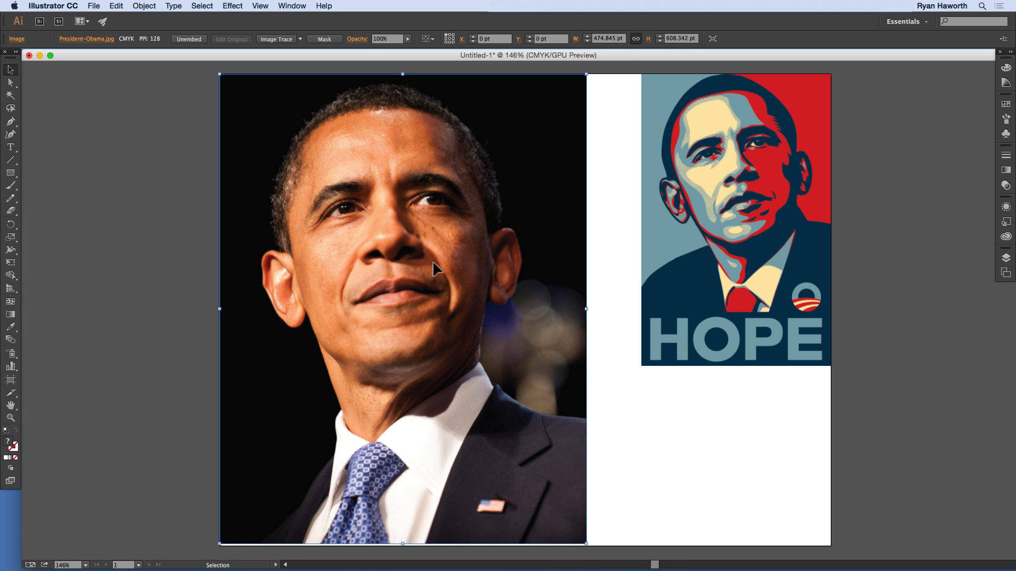
# Step: Cut the HOPE poster, paste it in front of the photo, and align it against the photo's right edge
pyautogui.press('space')
pyautogui.moveTo(442, 267)
pyautogui.mouseDown()
pyautogui.moveTo(446, 281)
pyautogui.moveTo(443, 269)
pyautogui.mouseUp()
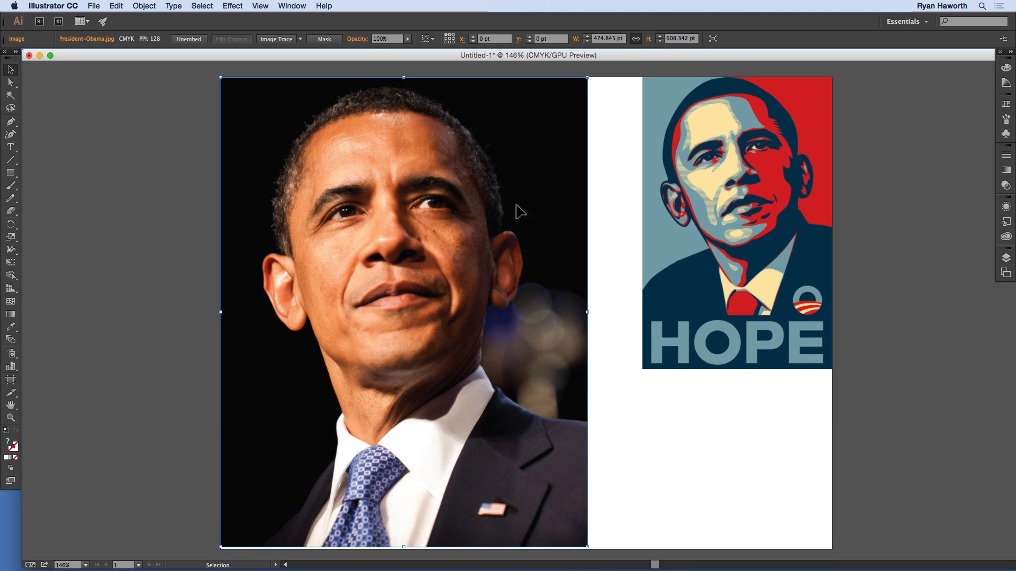
pyautogui.click(700, 175)
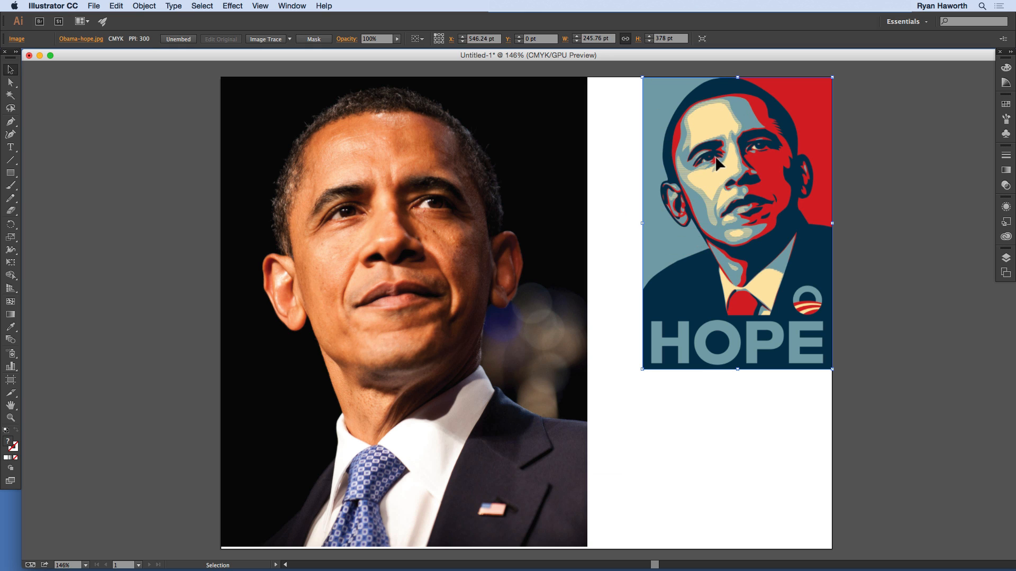
pyautogui.press('super+x')
pyautogui.press('super+f')
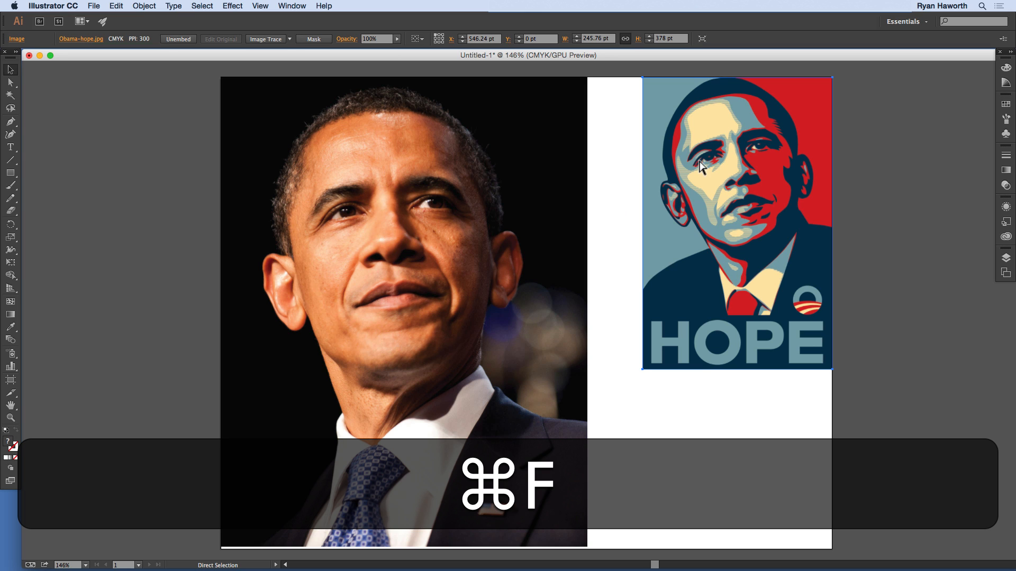
pyautogui.moveTo(695, 123); pyautogui.dragTo(445, 124)
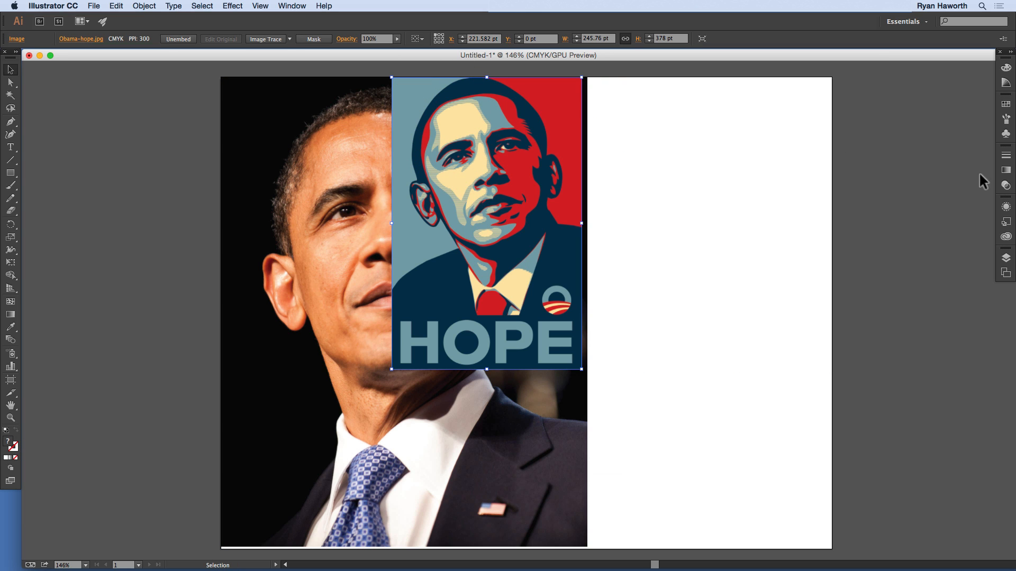
pyautogui.moveTo(545, 146); pyautogui.dragTo(739, 141)
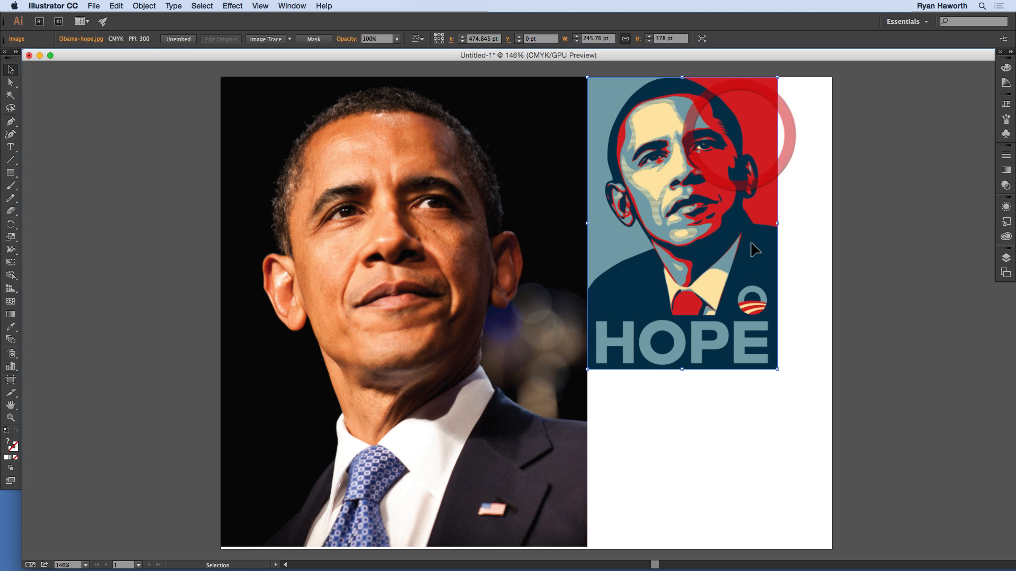
# Step: Scale the HOPE poster proportionally to about 308 by 473 pt and move it right, leaving a gap beside the photo
pyautogui.moveTo(777, 370); pyautogui.dragTo(827, 433)
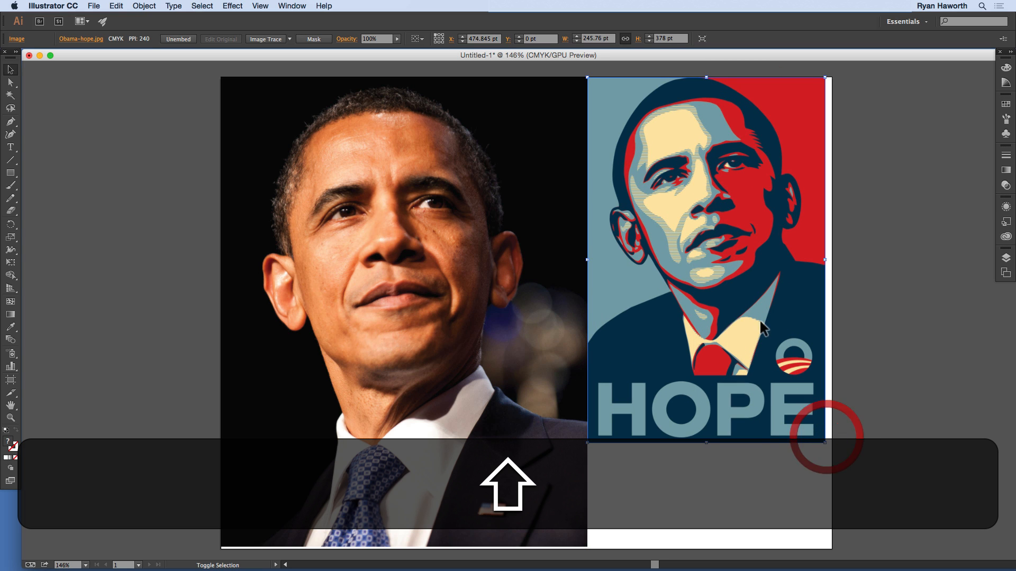
pyautogui.moveTo(714, 228); pyautogui.dragTo(803, 227)
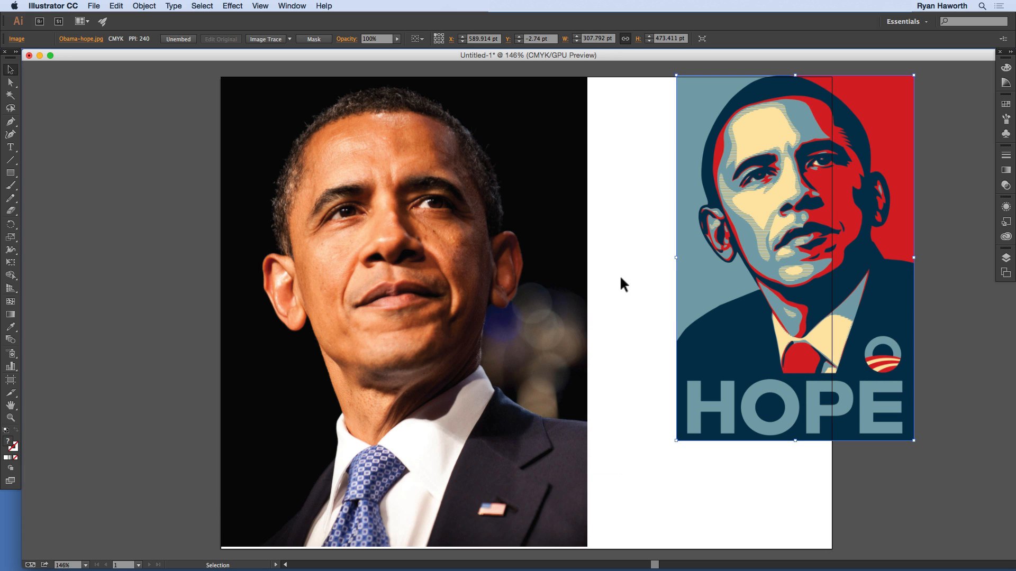
pyautogui.click(628, 228)
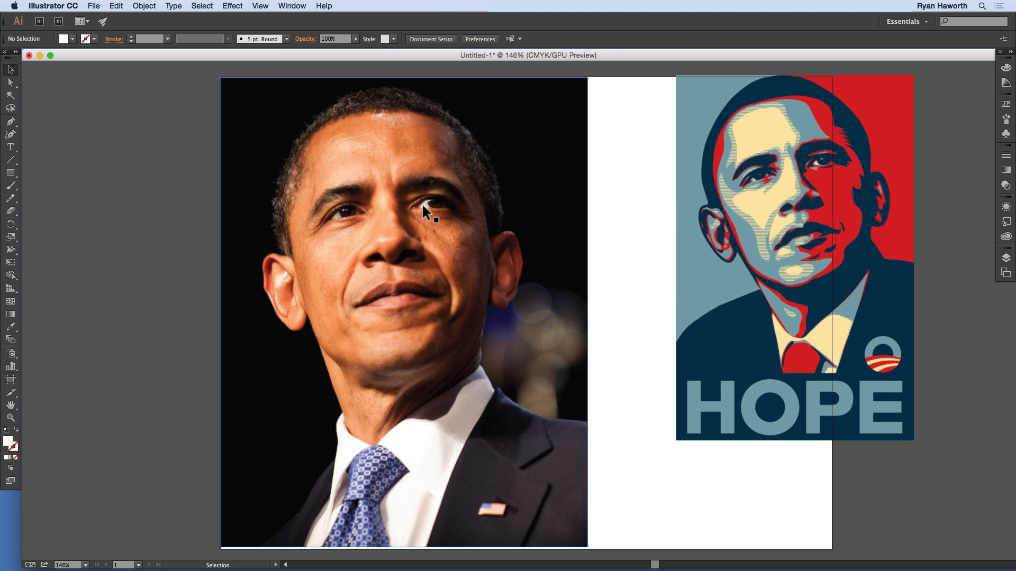
# Step: Unembed the portrait photo, saving it as a Photoshop PSD file named President-Obama in the Module 10 folder
pyautogui.click(373, 146)
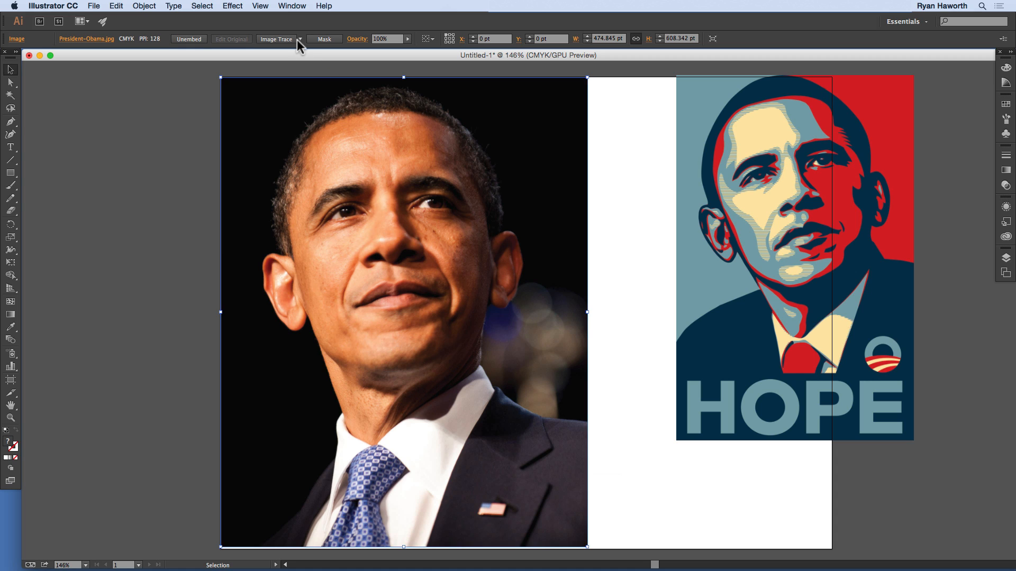
pyautogui.click(285, 64)
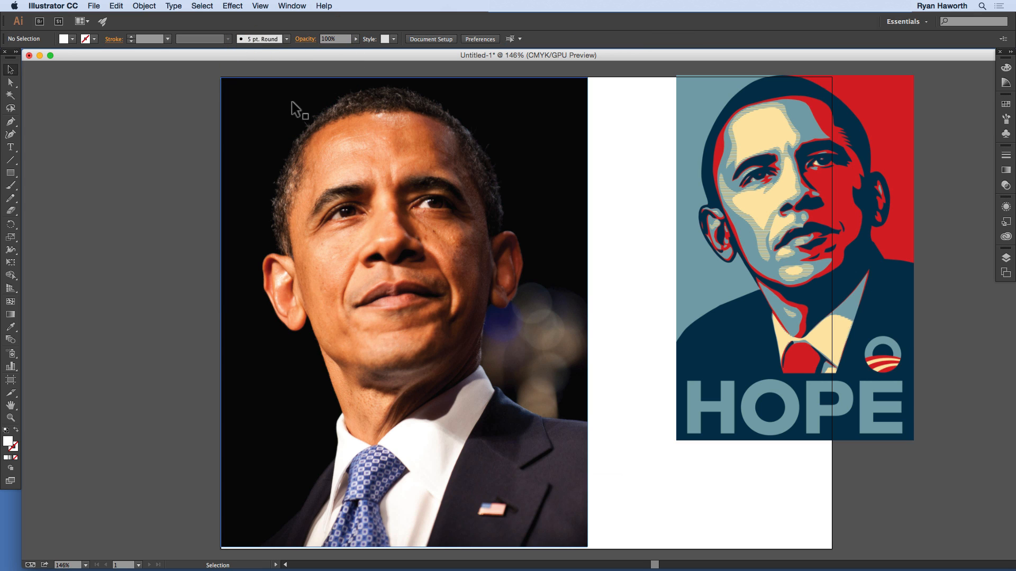
pyautogui.click(292, 101)
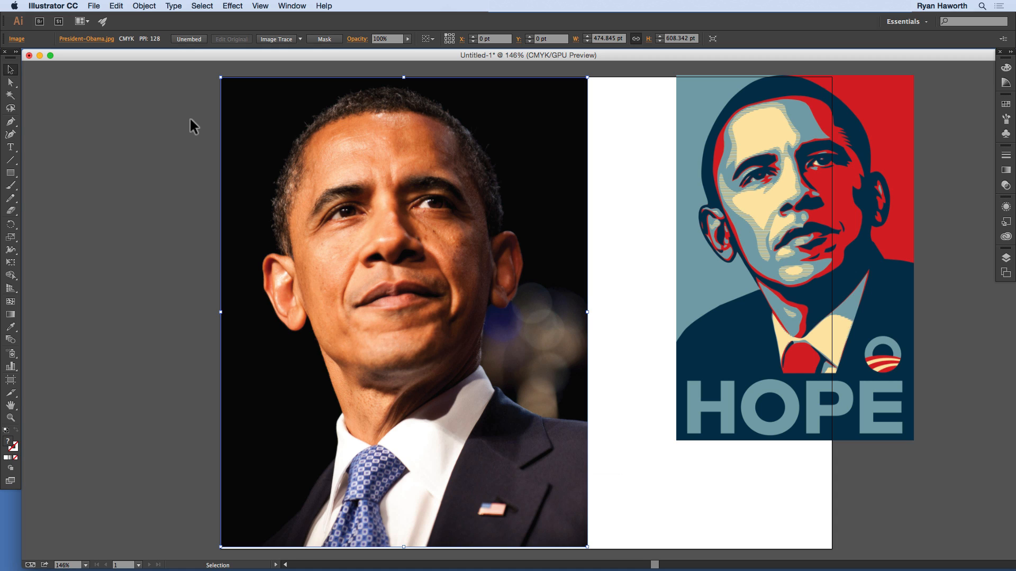
pyautogui.click(300, 39)
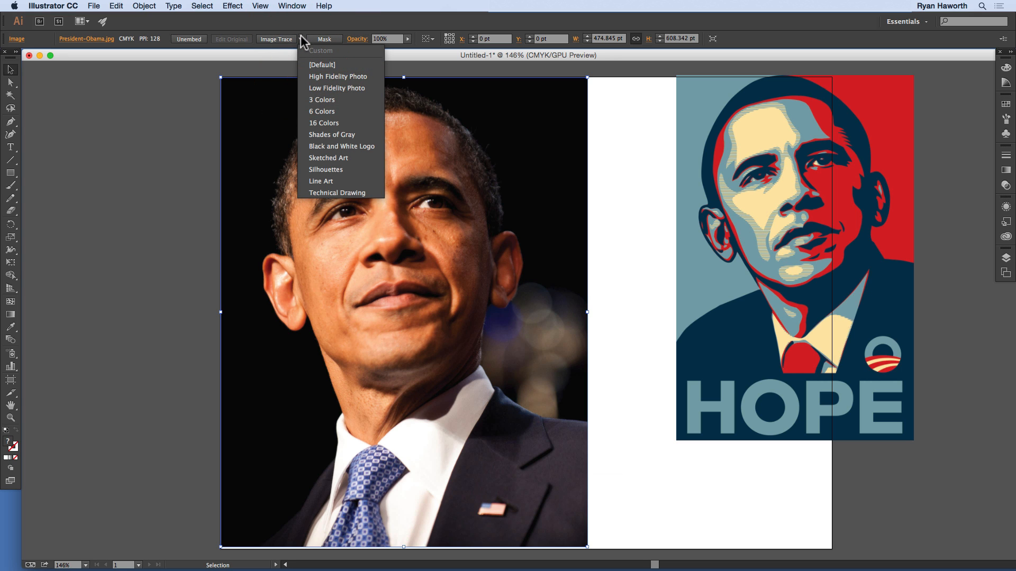
pyautogui.click(300, 38)
pyautogui.click(195, 40)
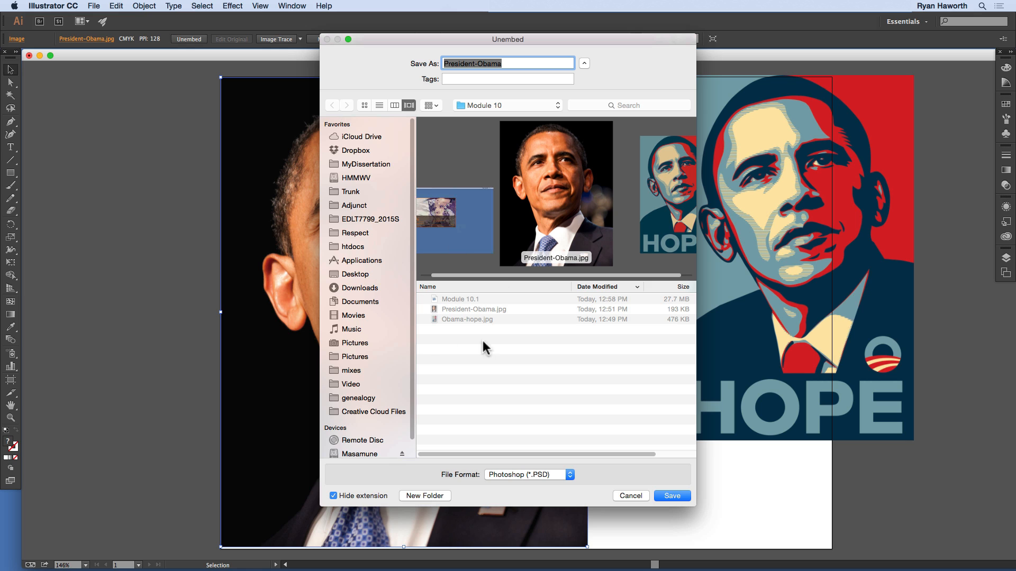
pyautogui.click(671, 496)
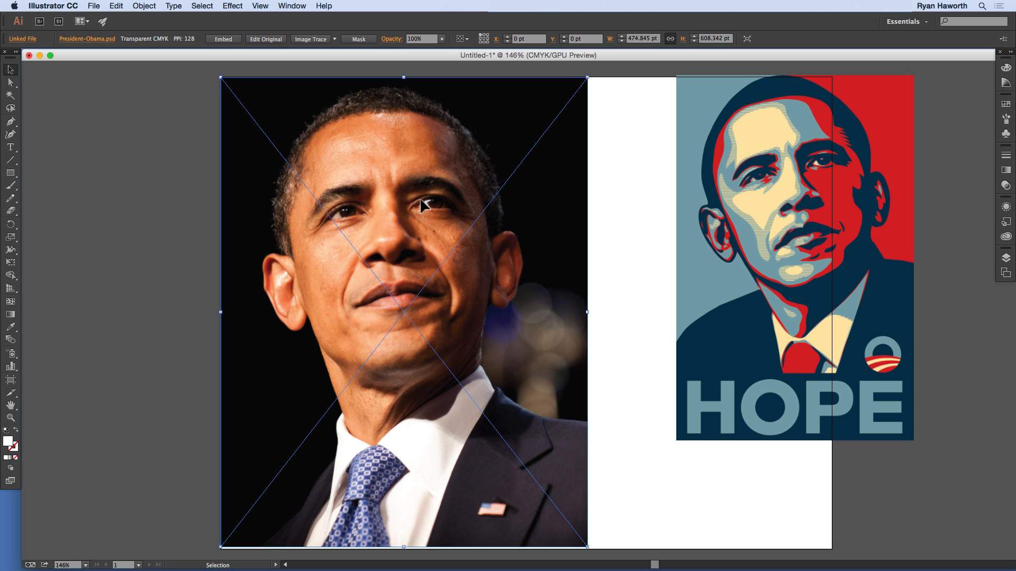
# Step: Embed the linked President-Obama.psd file and undo back to the originally embedded President-Obama.jpg
pyautogui.click(221, 38)
pyautogui.click(529, 406)
pyautogui.press('super+z')
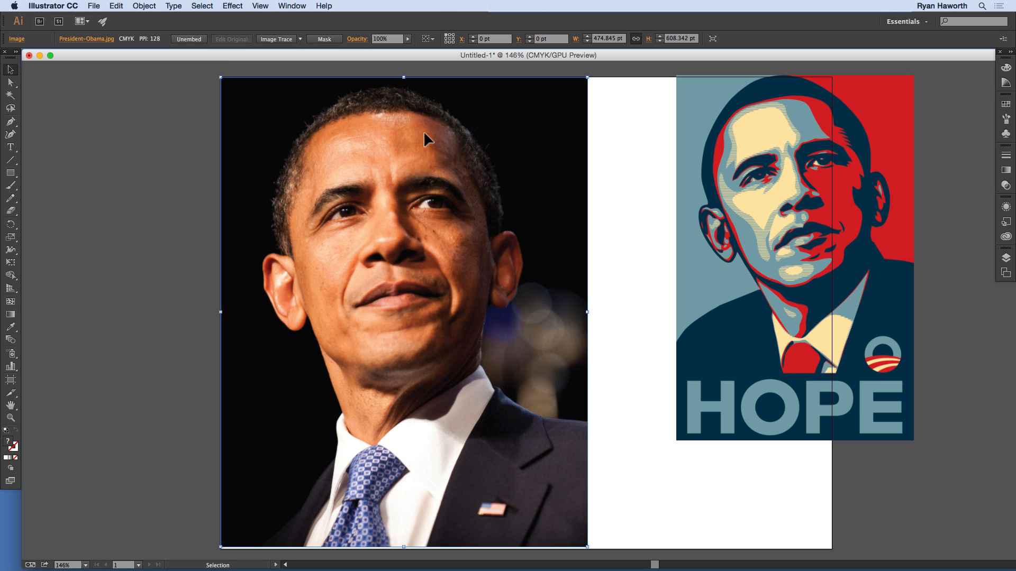
# Step: Image Trace the portrait photo with the High Fidelity Photo preset and display the tracing result with outlines
pyautogui.click(300, 39)
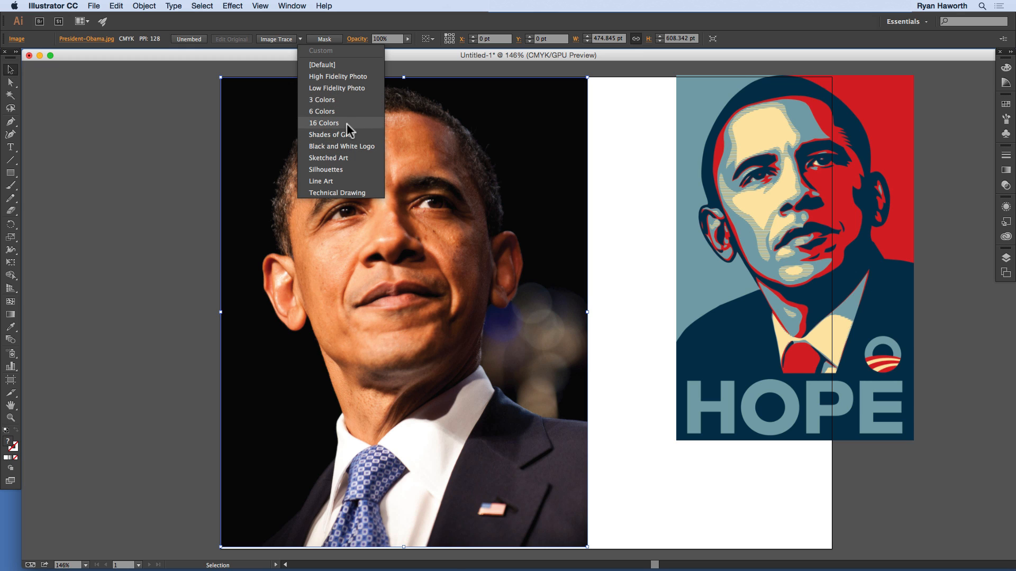
pyautogui.click(339, 76)
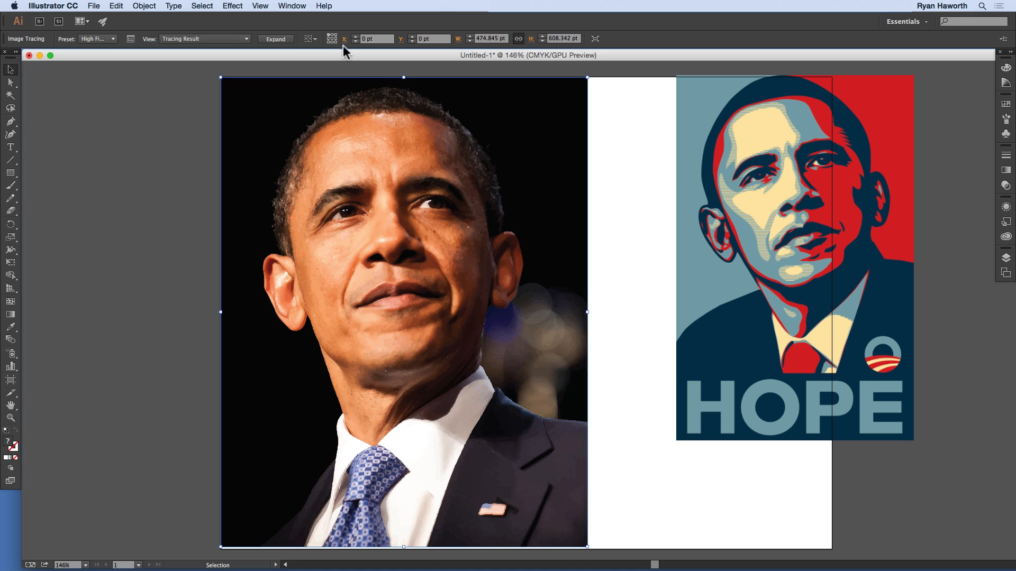
pyautogui.click(248, 40)
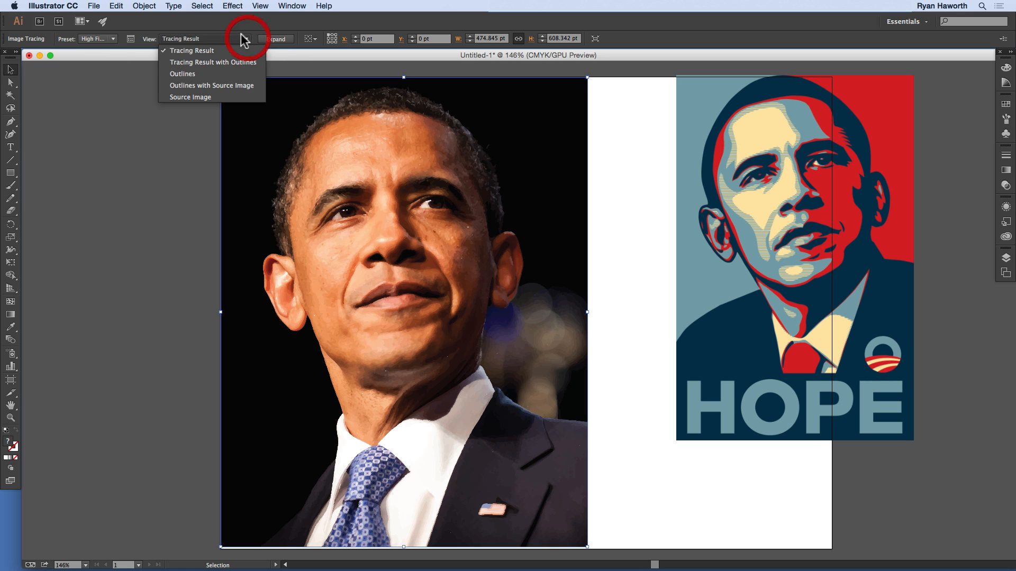
pyautogui.click(210, 62)
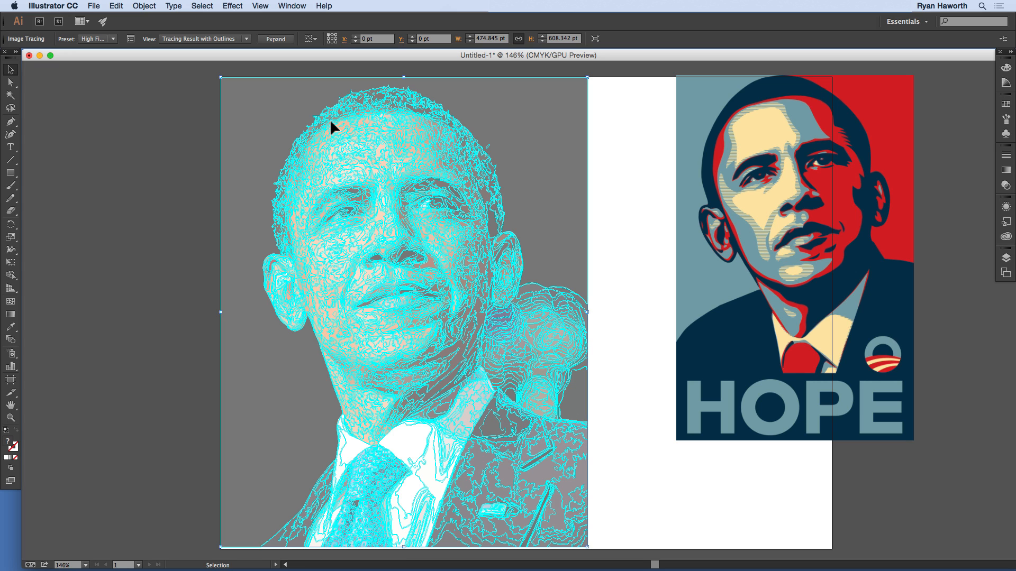
# Step: Compare the Outlines, Outlines with Source Image and Source Image views of the tracing, and return to Tracing Result
pyautogui.click(246, 39)
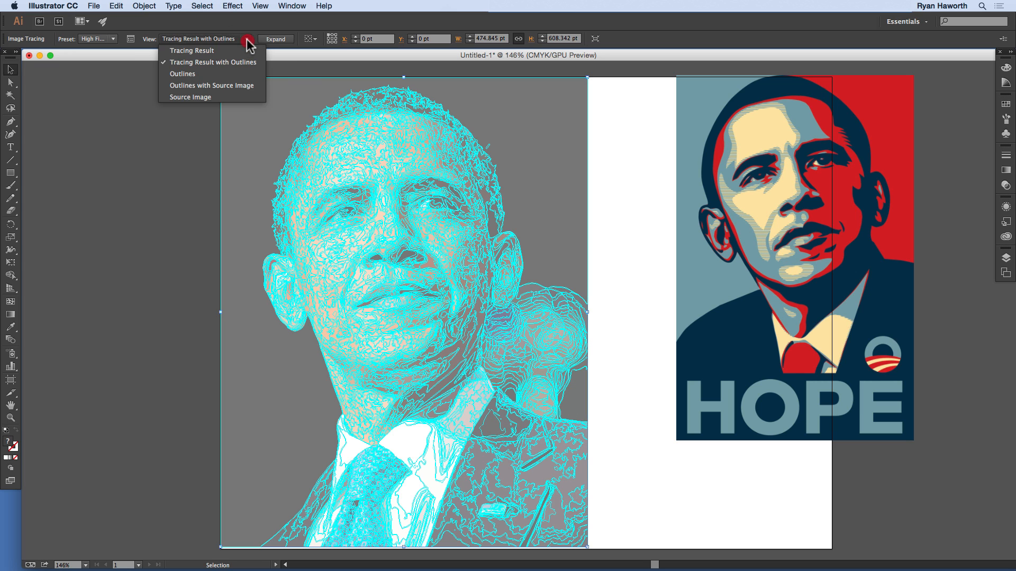
pyautogui.click(215, 75)
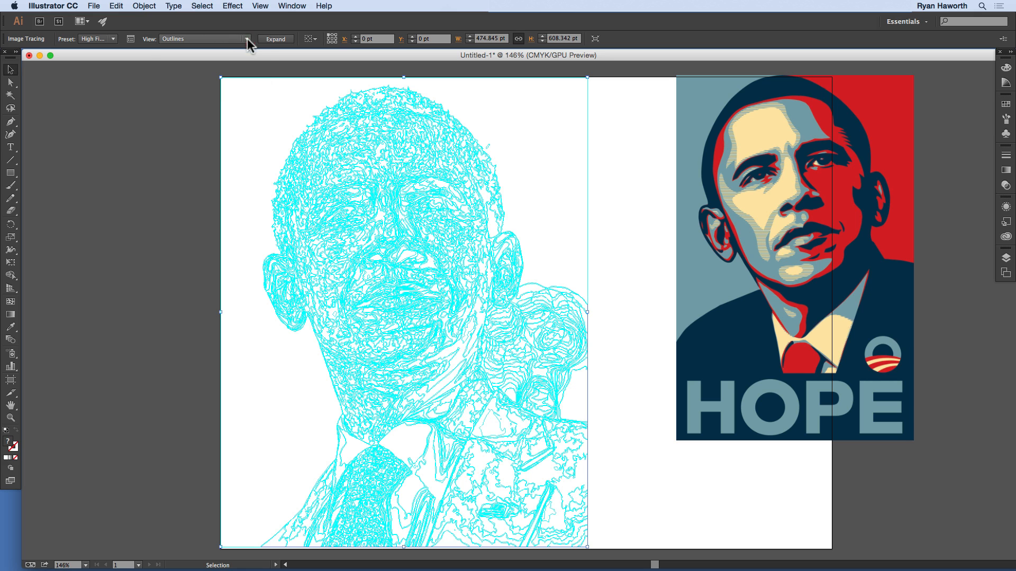
pyautogui.click(247, 39)
pyautogui.click(236, 86)
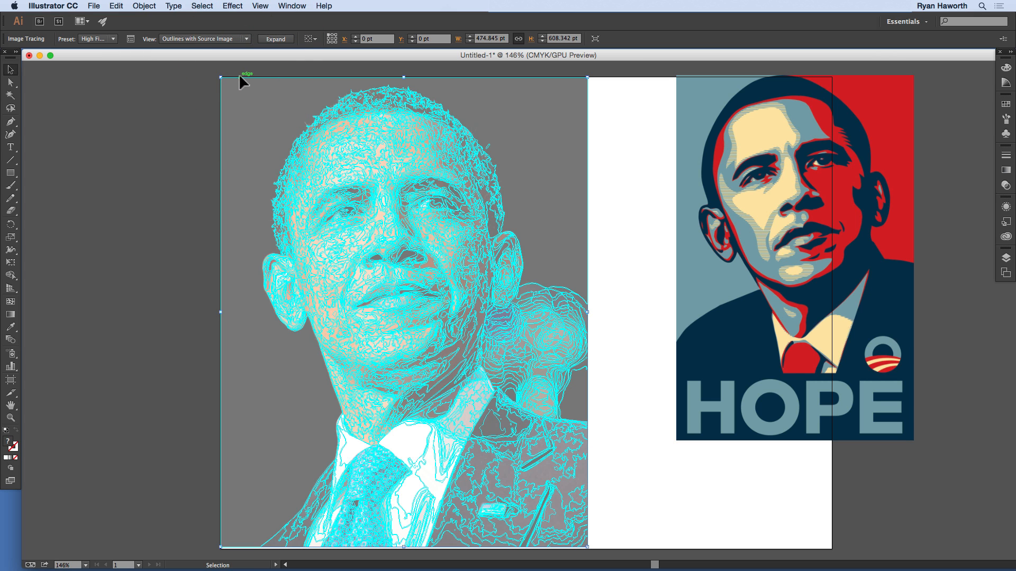
pyautogui.click(247, 39)
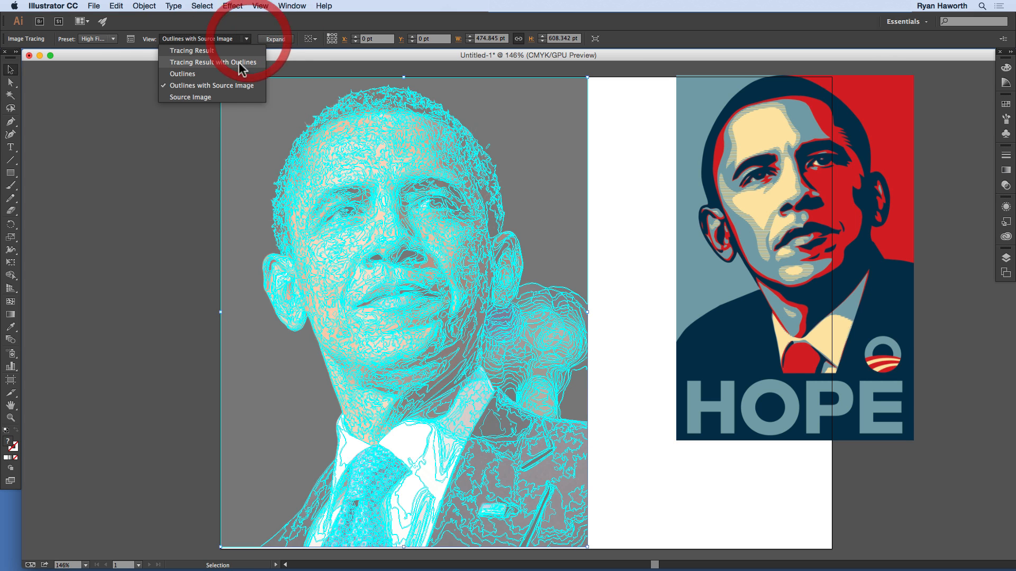
pyautogui.click(218, 96)
pyautogui.click(247, 37)
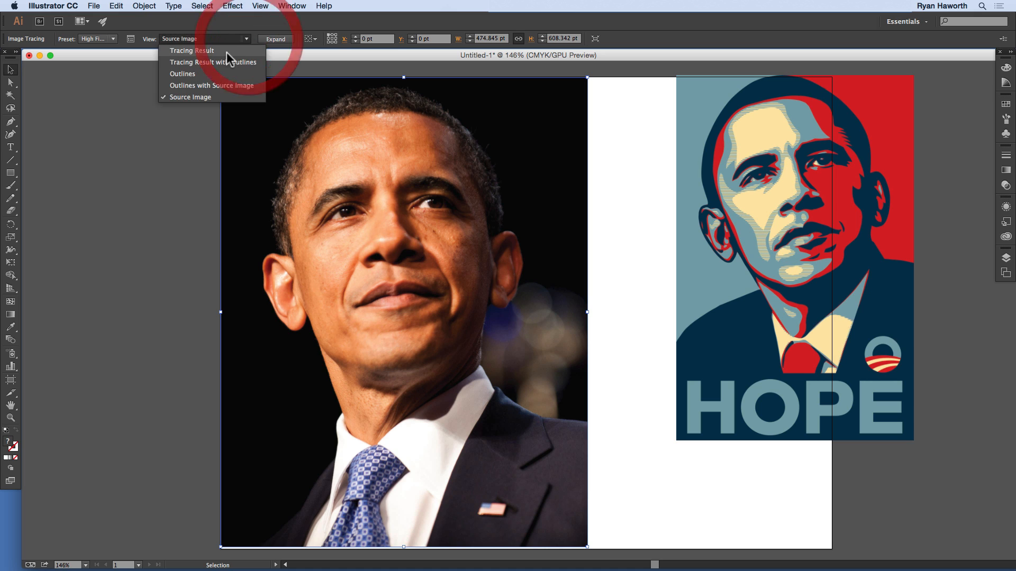
pyautogui.click(226, 51)
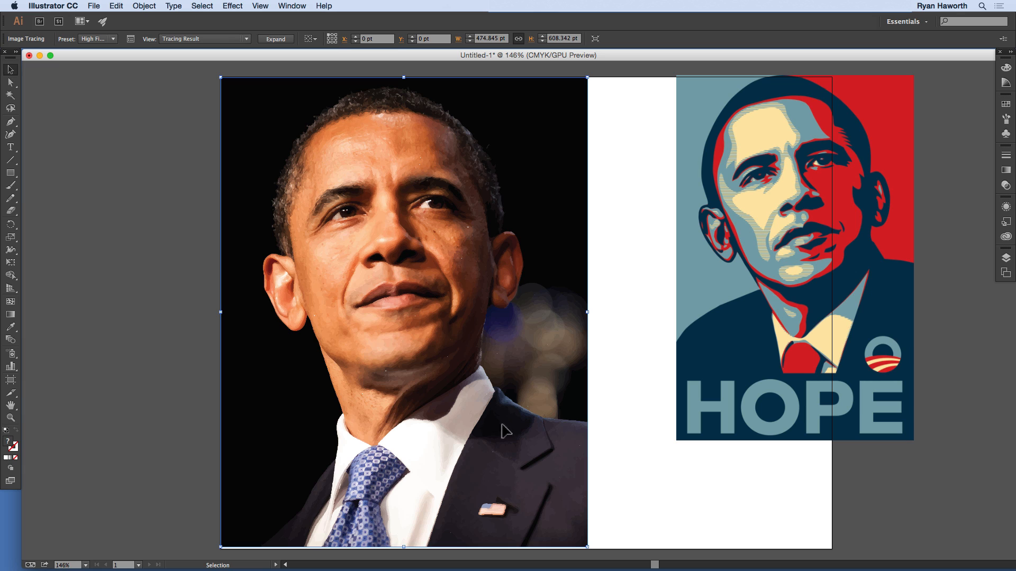
# Step: Apply the Low Fidelity Photo preset to the portrait tracing and display its result with outlines
pyautogui.click(196, 145)
pyautogui.click(256, 130)
pyautogui.click(114, 40)
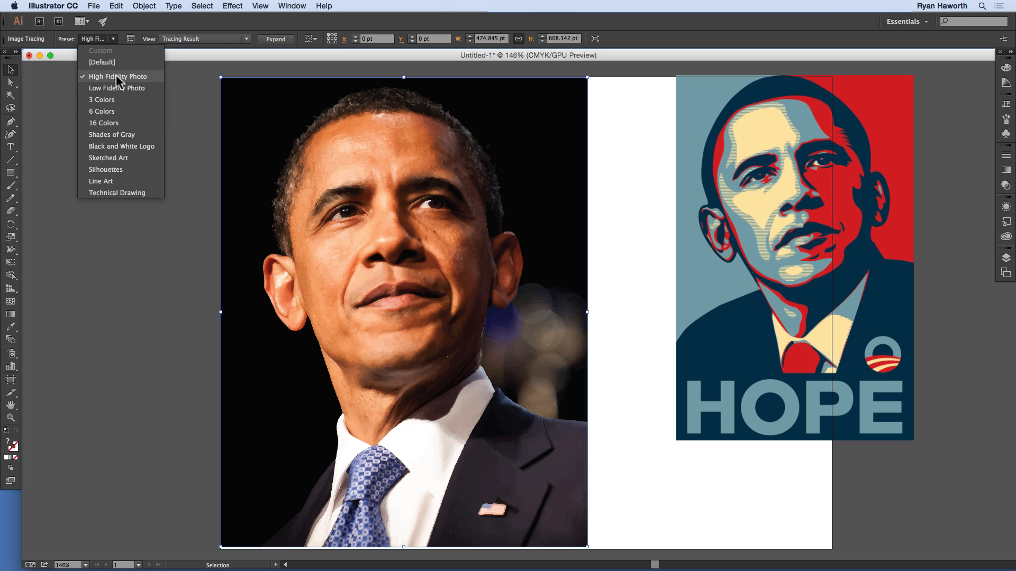
pyautogui.click(127, 88)
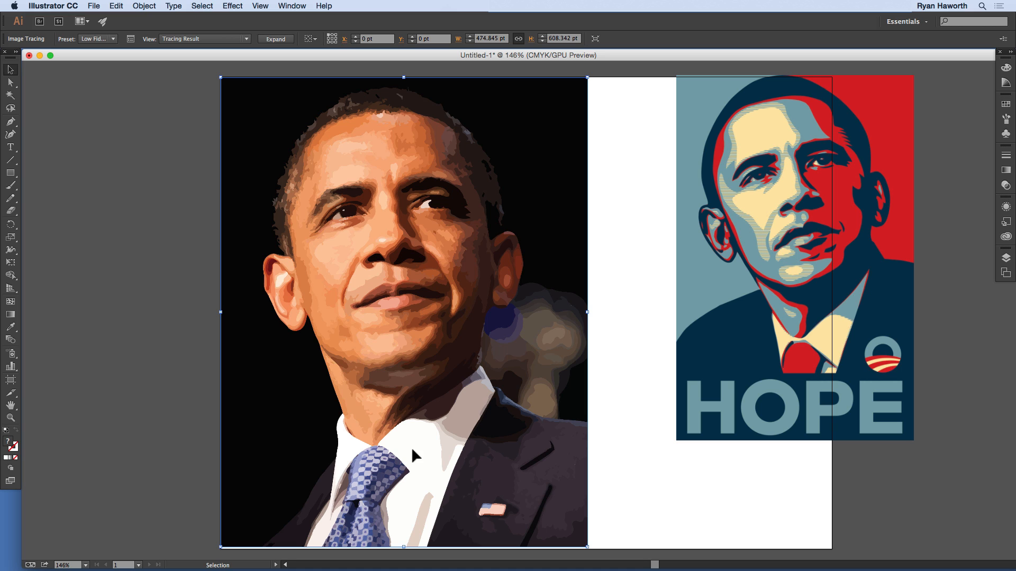
pyautogui.click(225, 39)
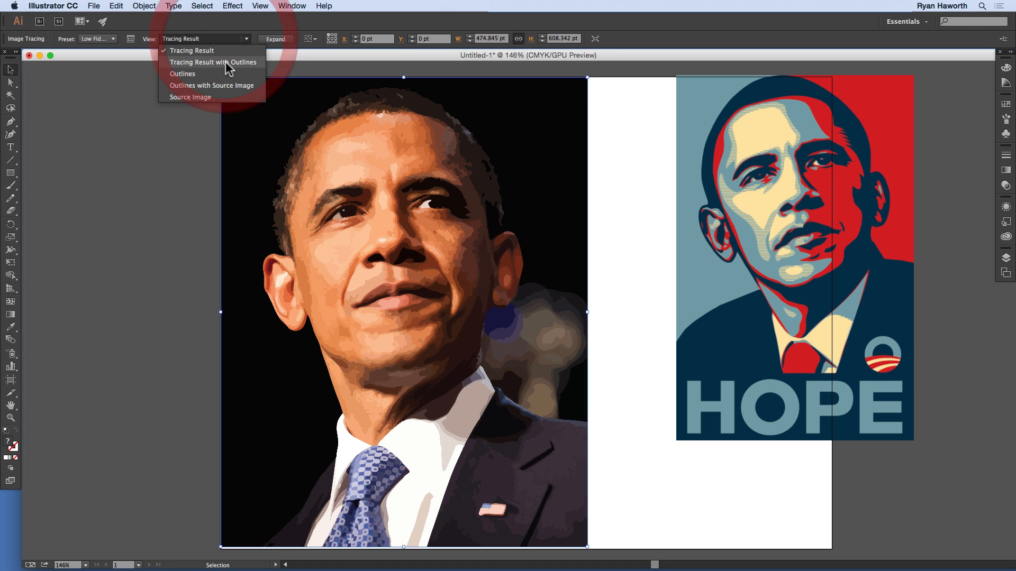
pyautogui.click(226, 64)
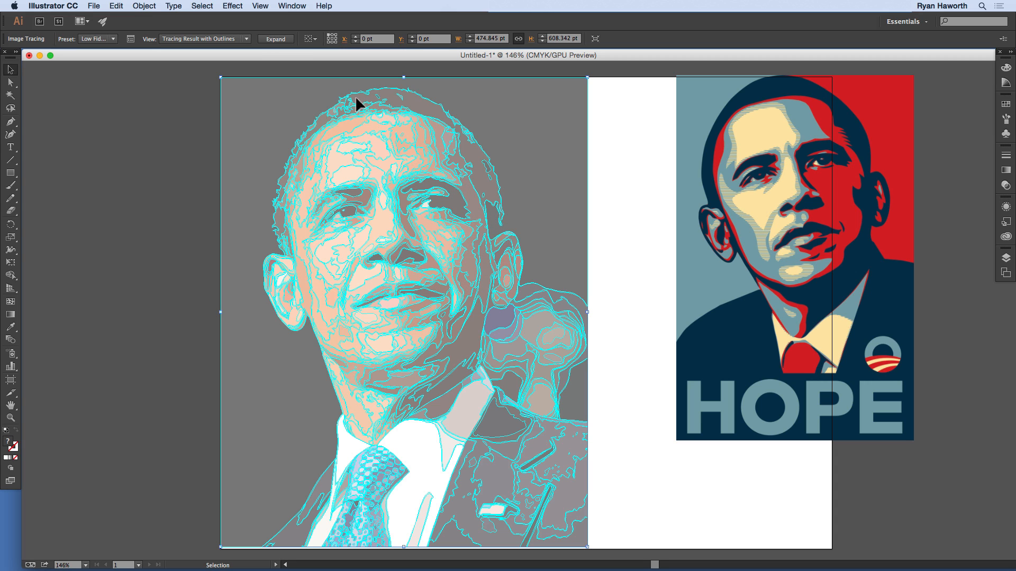
# Step: Try the 6 Colors preset on the portrait tracing and return to Low Fidelity Photo
pyautogui.click(112, 39)
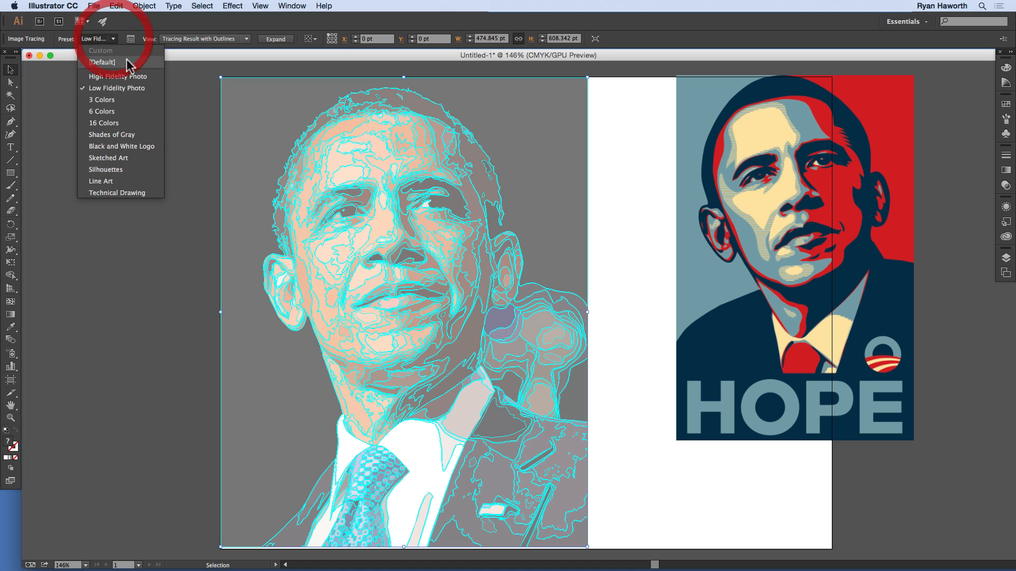
pyautogui.click(112, 111)
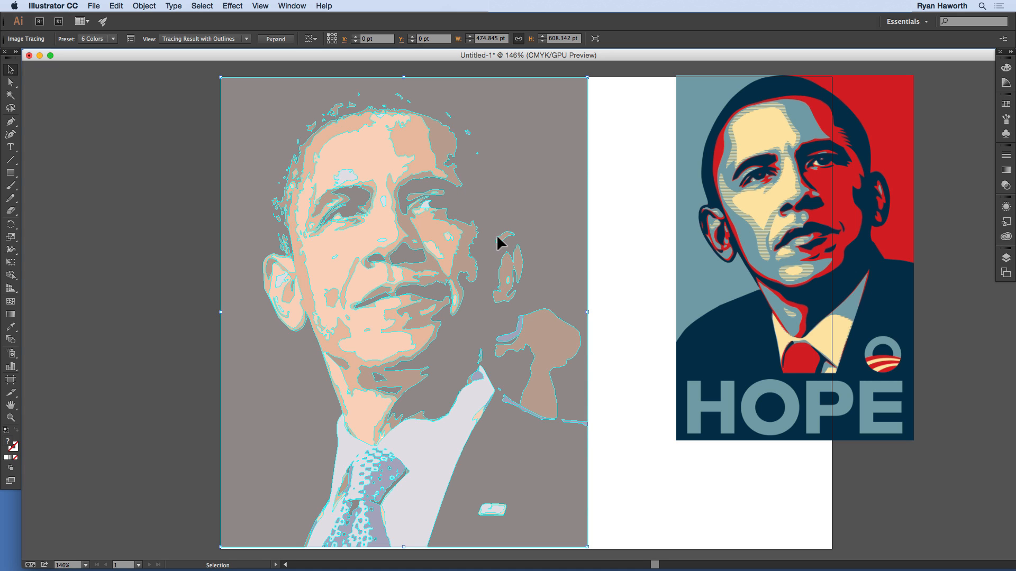
pyautogui.click(113, 38)
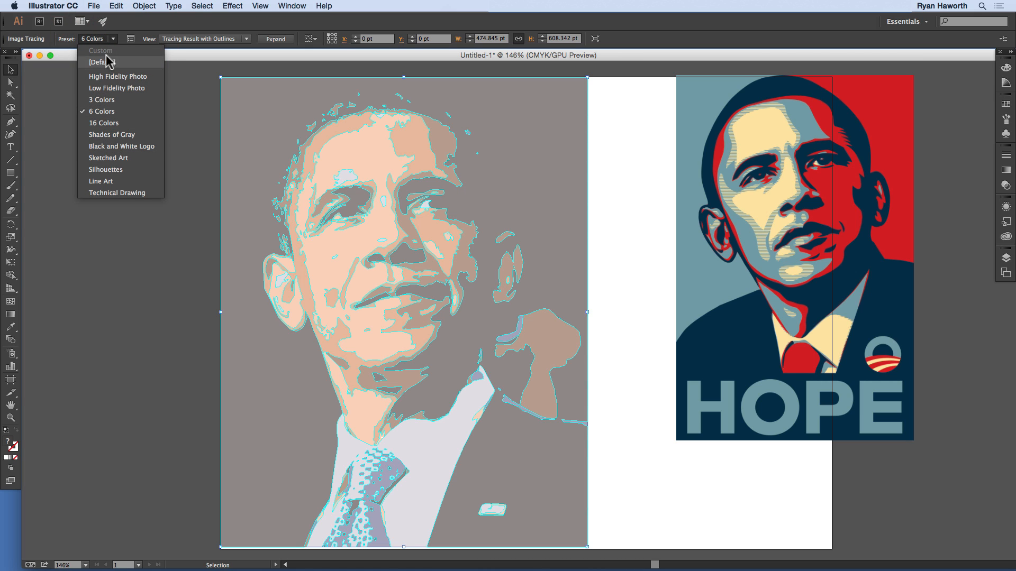
pyautogui.click(117, 88)
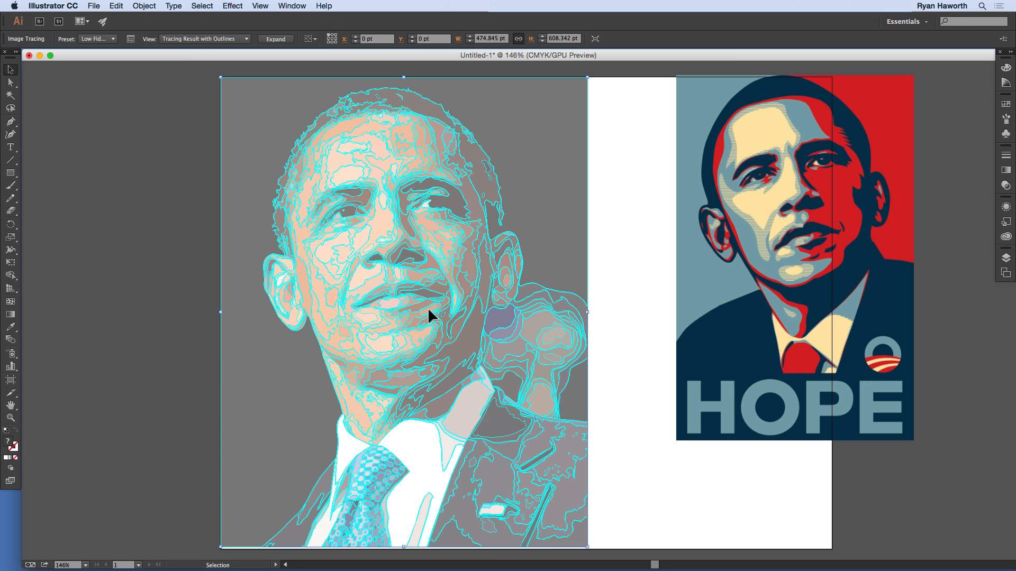
# Step: Set the tracing preset back to High Fidelity Photo, expand the tracing into vector paths, and deselect it
pyautogui.click(113, 39)
pyautogui.click(116, 77)
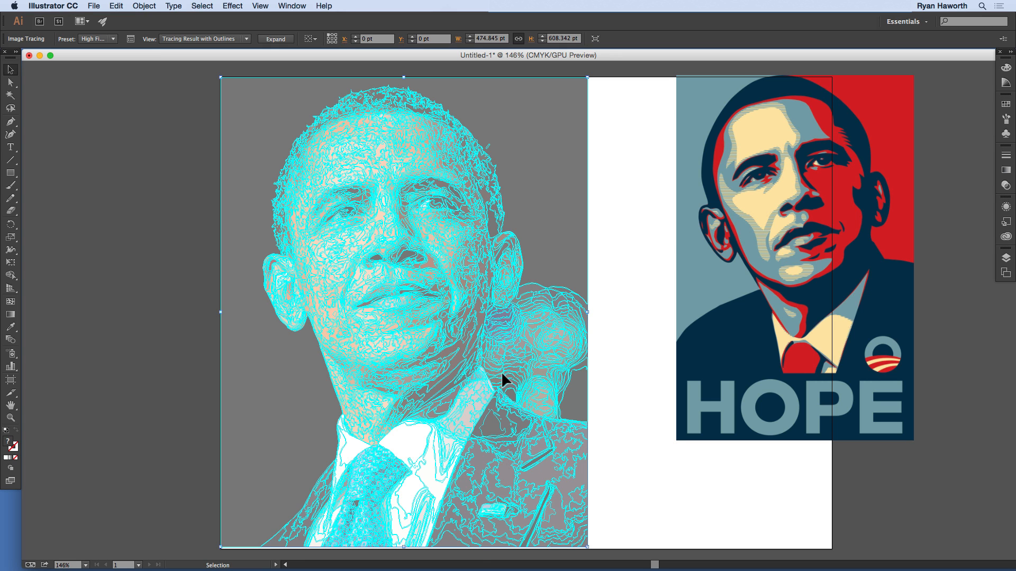
pyautogui.click(267, 37)
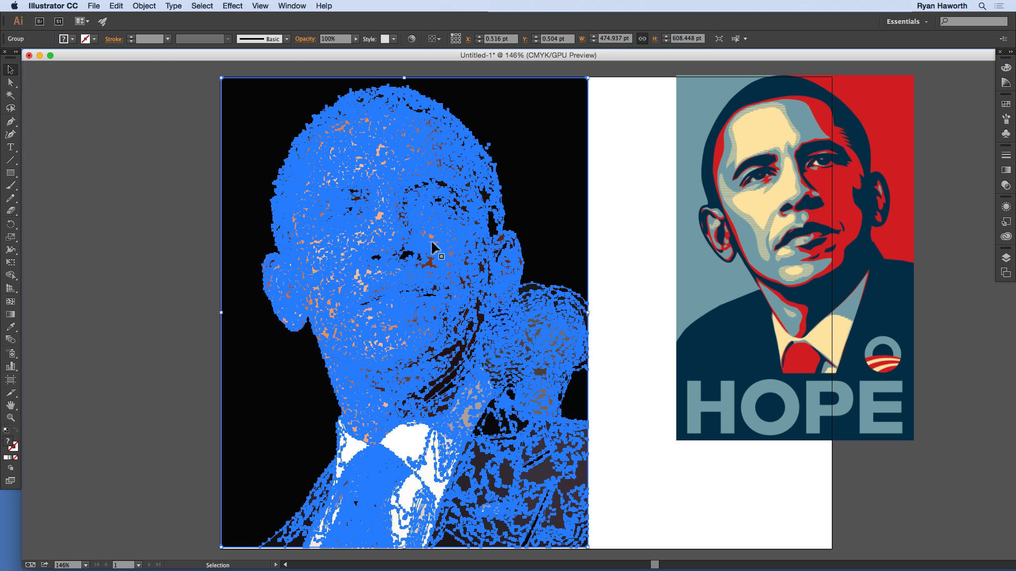
pyautogui.click(192, 208)
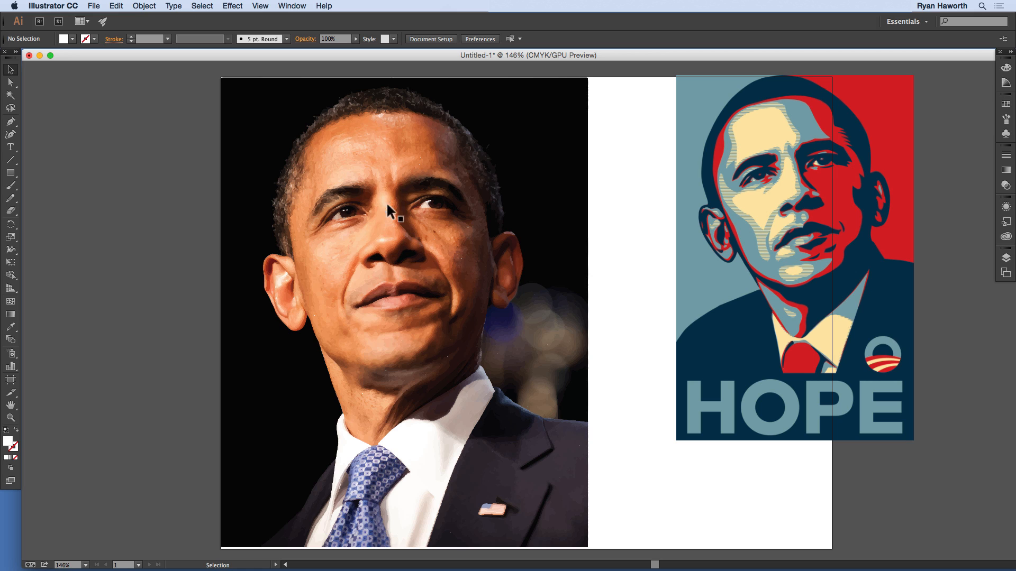
pyautogui.click(182, 158)
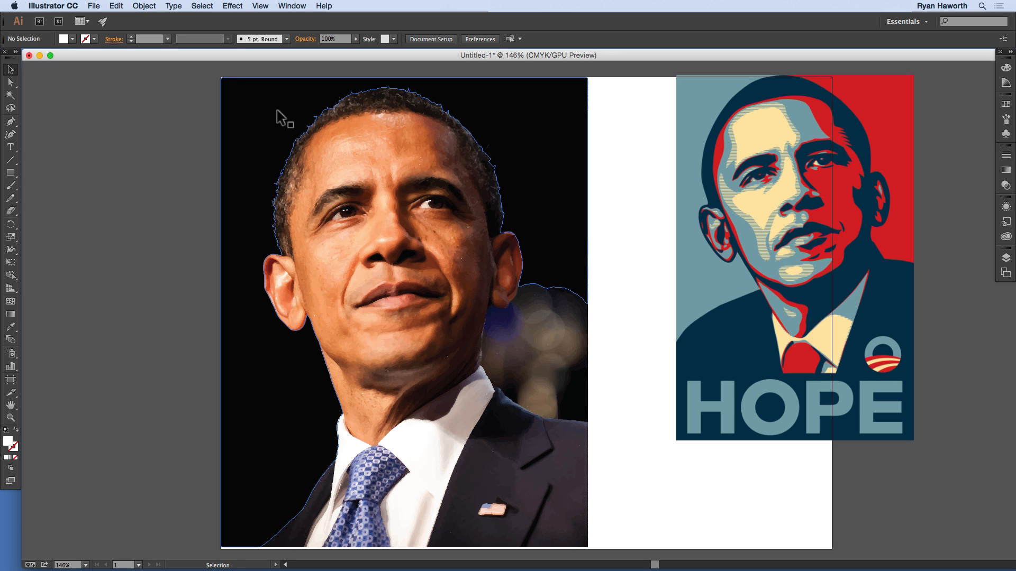
# Step: Select only the black background path around the head with the Direct Selection tool and copy it
pyautogui.press('a')
pyautogui.click(263, 331)
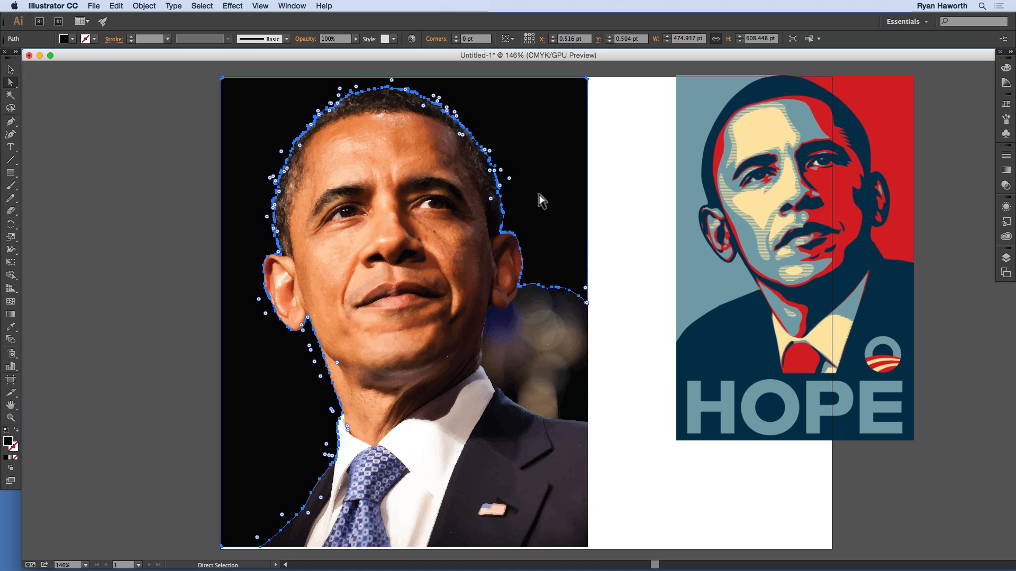
pyautogui.press('super')
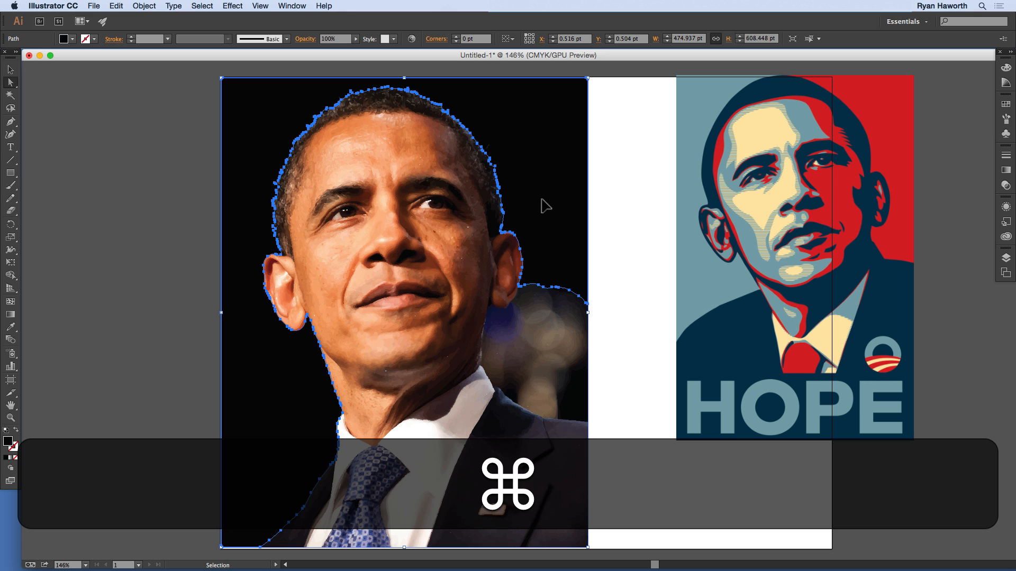
pyautogui.press('super+c')
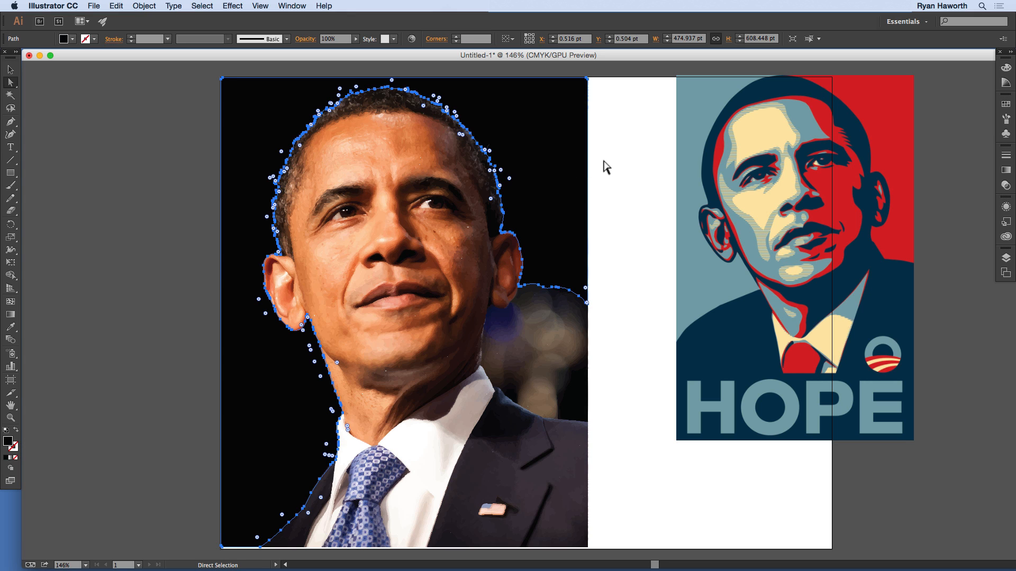
# Step: Paste the background path in front and move the copy over the HOPE poster, to about X 442 pt, Y 77 pt
pyautogui.click(606, 163)
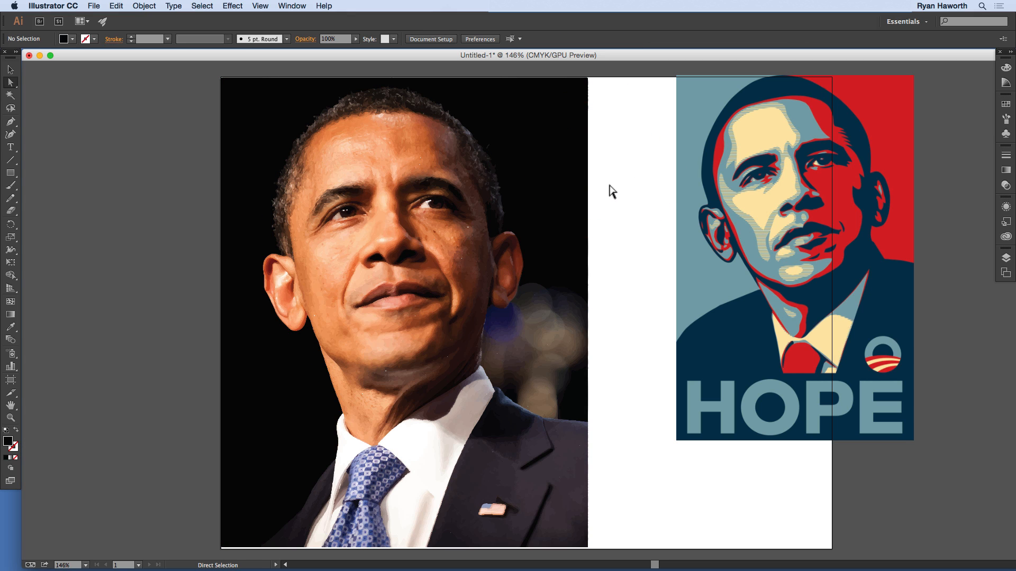
pyautogui.press('super+f')
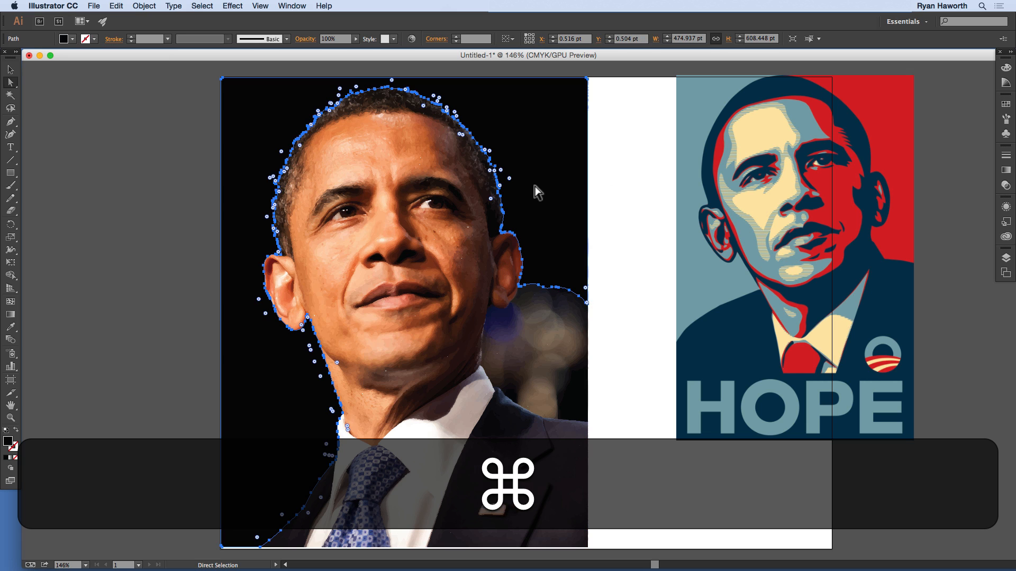
pyautogui.press('v')
pyautogui.moveTo(589, 155); pyautogui.dragTo(928, 215)
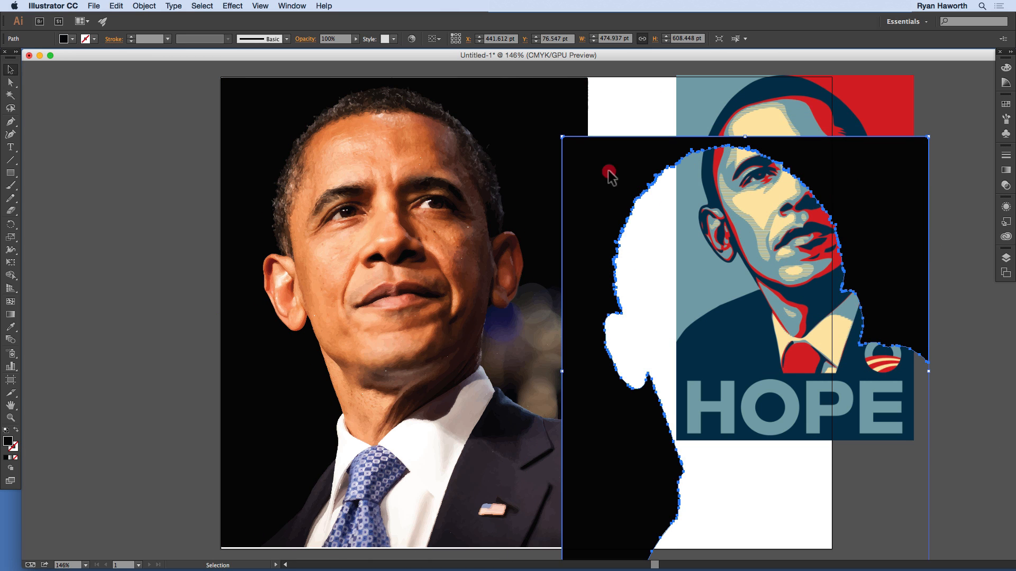
# Step: Move the pasted background copy off the artboard beside the portrait, to about X -503 pt, Y 14 pt
pyautogui.moveTo(610, 174); pyautogui.dragTo(86, 166)
pyautogui.moveTo(313, 167); pyautogui.dragTo(159, 109)
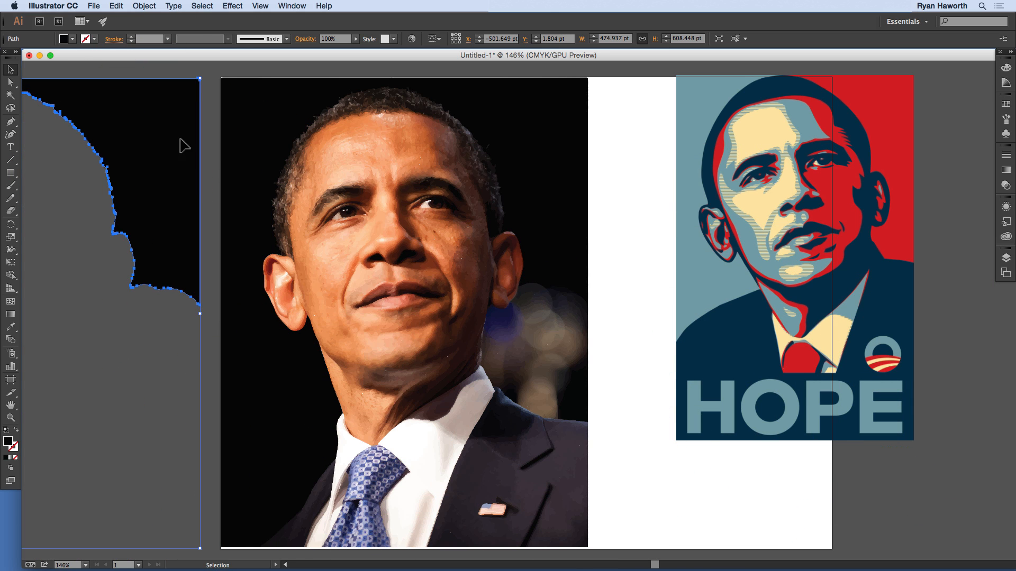
pyautogui.click(156, 327)
pyautogui.moveTo(154, 198); pyautogui.dragTo(292, 182)
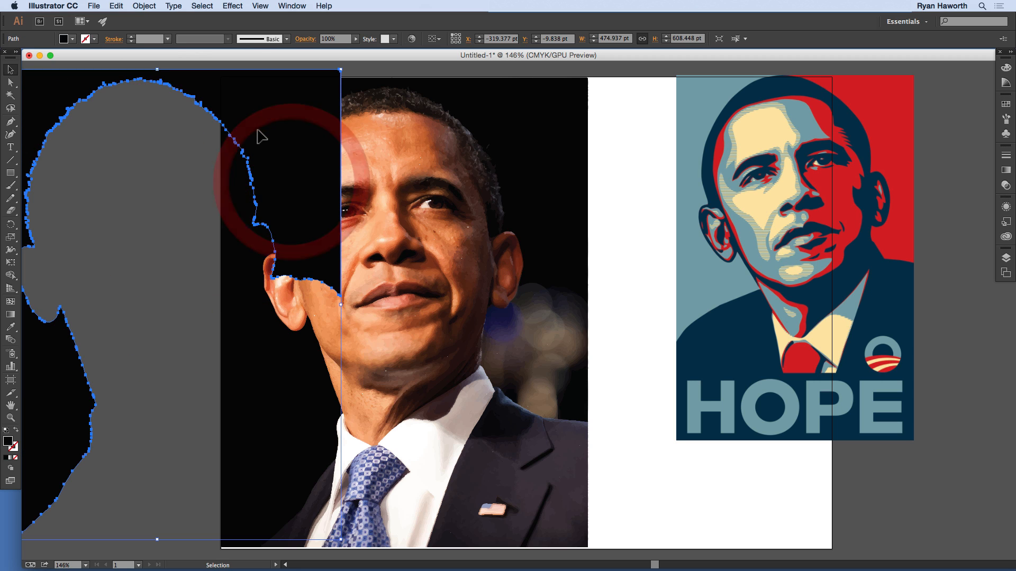
pyautogui.moveTo(258, 135); pyautogui.dragTo(109, 137)
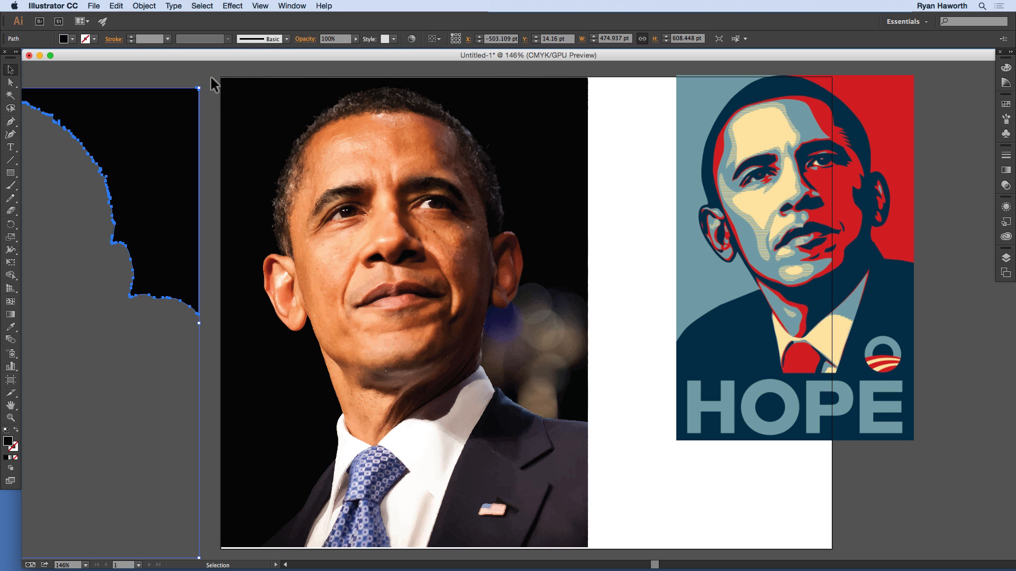
pyautogui.click(236, 100)
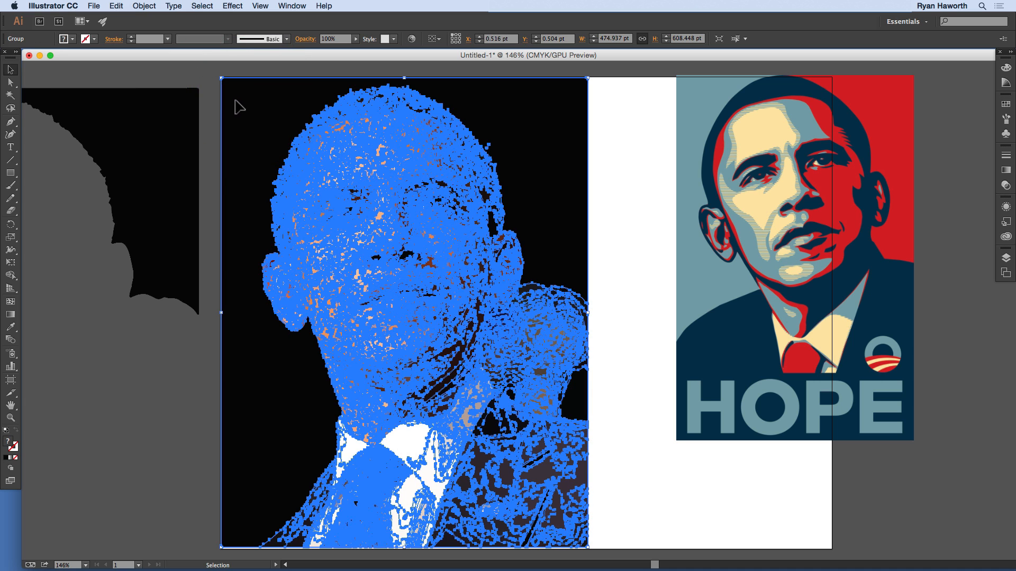
pyautogui.click(178, 110)
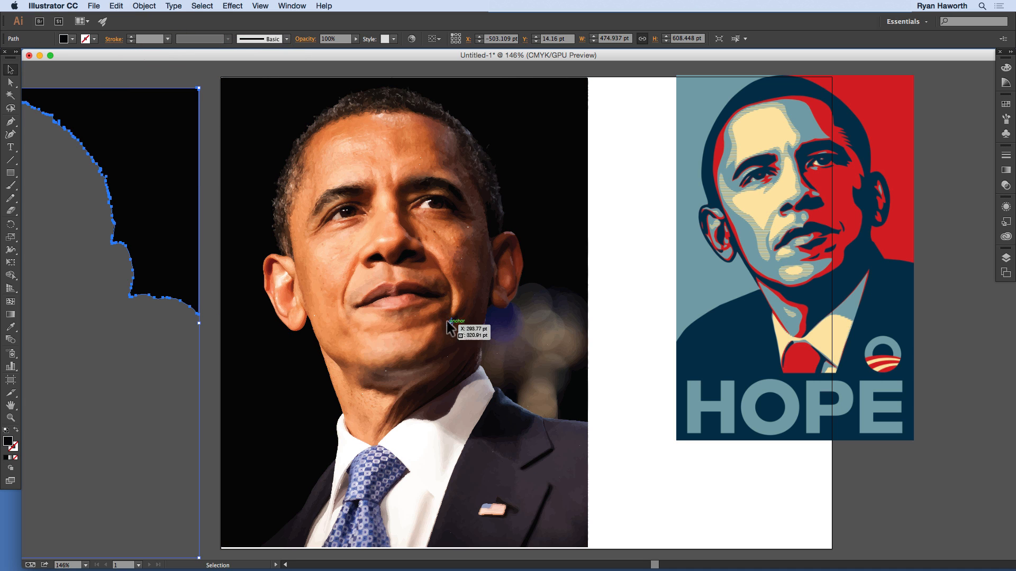
# Step: Undo the moves, the paste and the expansion until the portrait is a live image tracing again
pyautogui.press('super')
pyautogui.press('super+z')
pyautogui.press('super+z')
pyautogui.press('super+z')
pyautogui.press('super+z')
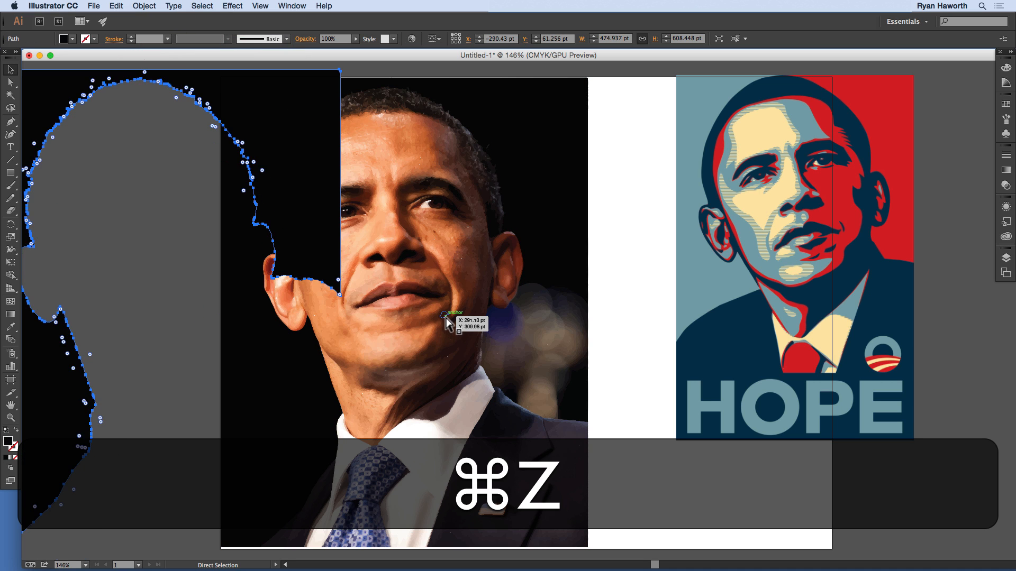
pyautogui.press('super+z')
pyautogui.press('super+z')
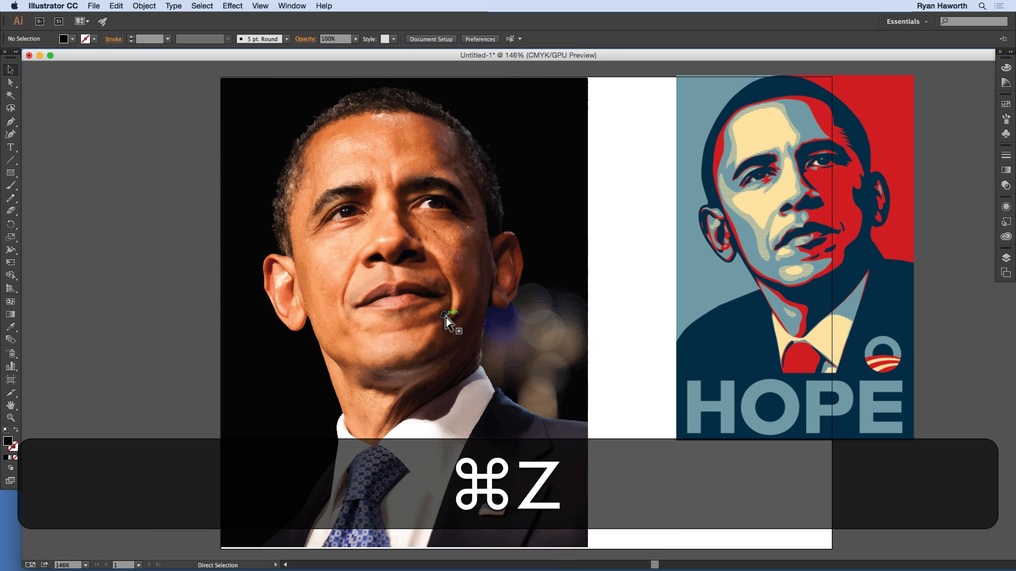
pyautogui.press('super+z')
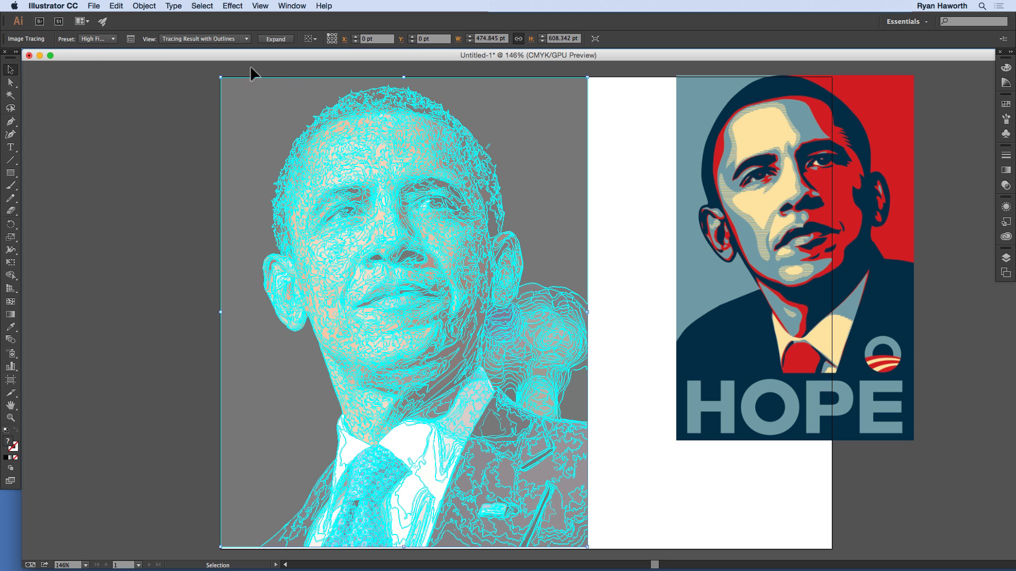
# Step: Switch the portrait's tracing preset to 6 Colors, expand the tracing into vector paths, and deselect it
pyautogui.click(233, 40)
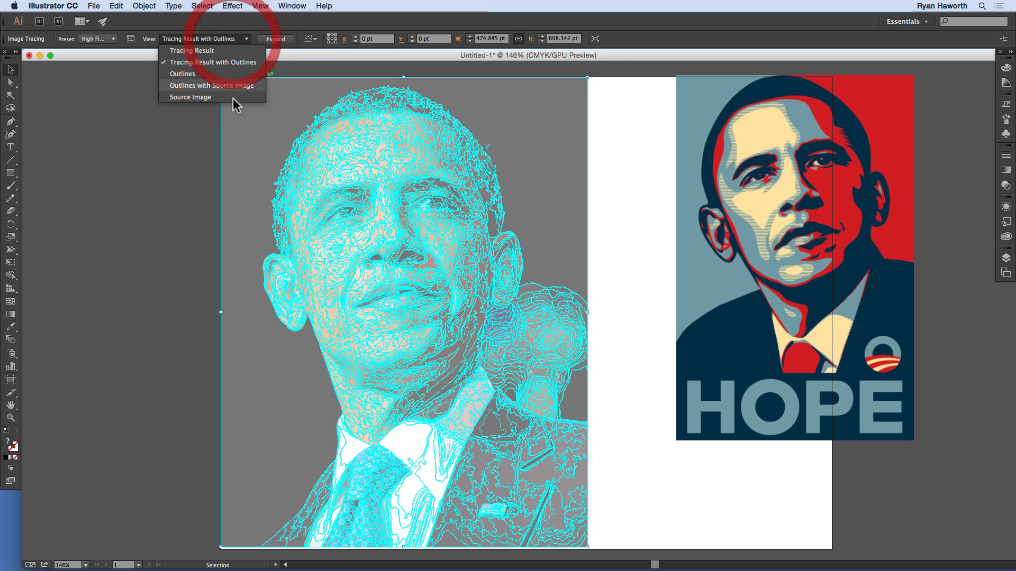
pyautogui.click(206, 39)
pyautogui.click(113, 40)
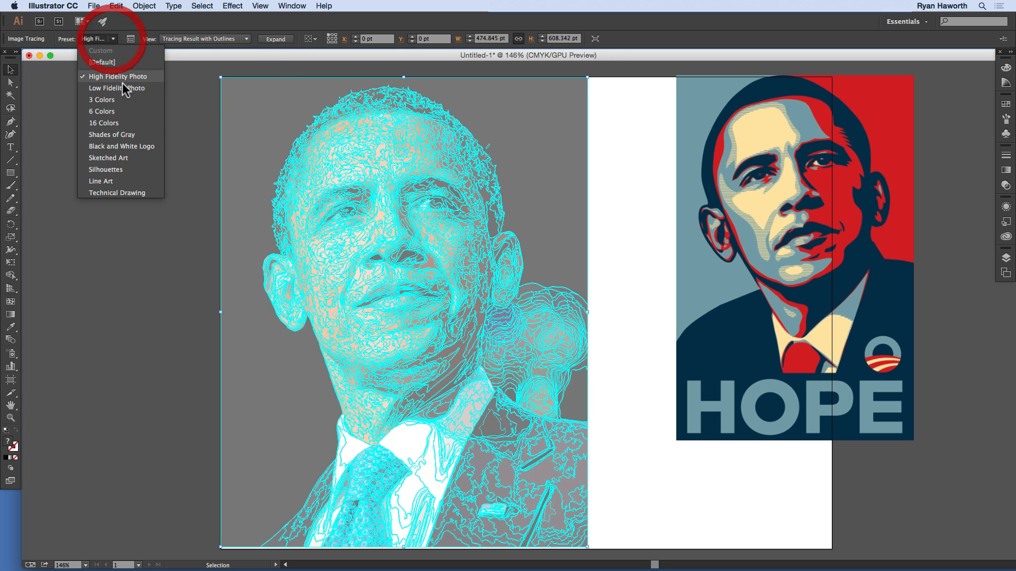
pyautogui.click(113, 121)
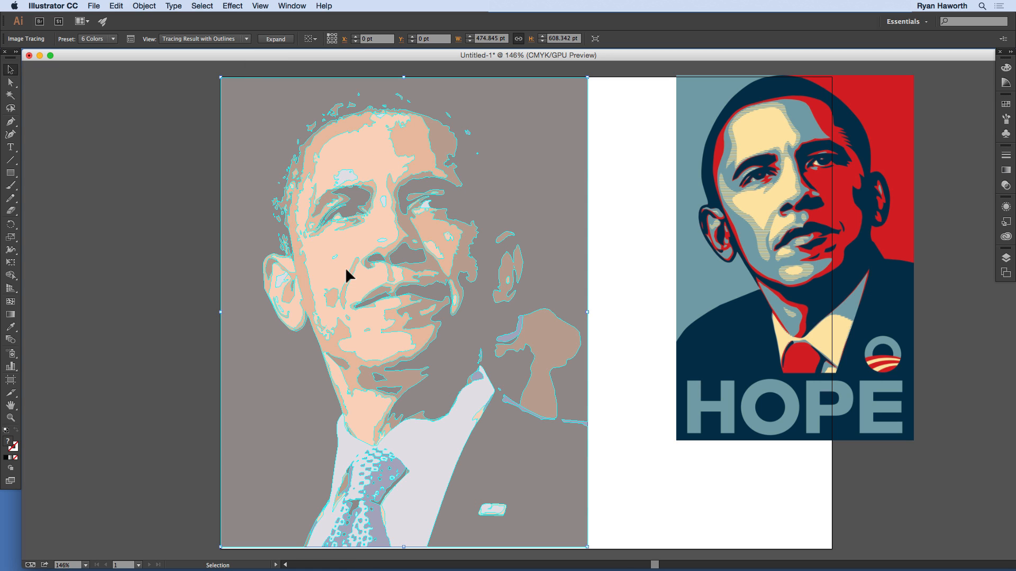
pyautogui.click(276, 39)
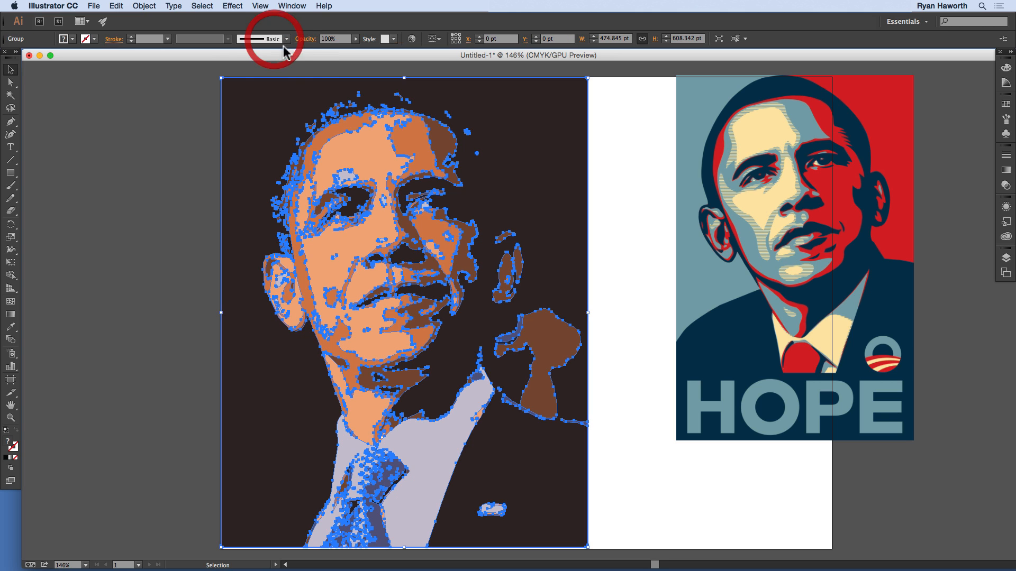
pyautogui.click(194, 135)
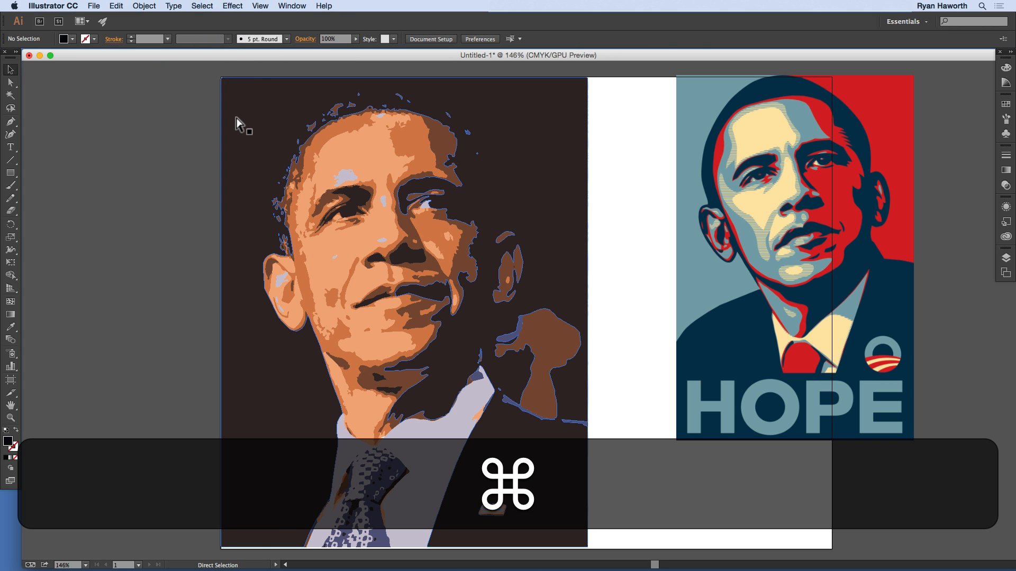
# Step: Paste the copied black background path in front, move it aside, and bring it back over the traced portrait
pyautogui.press('super+f')
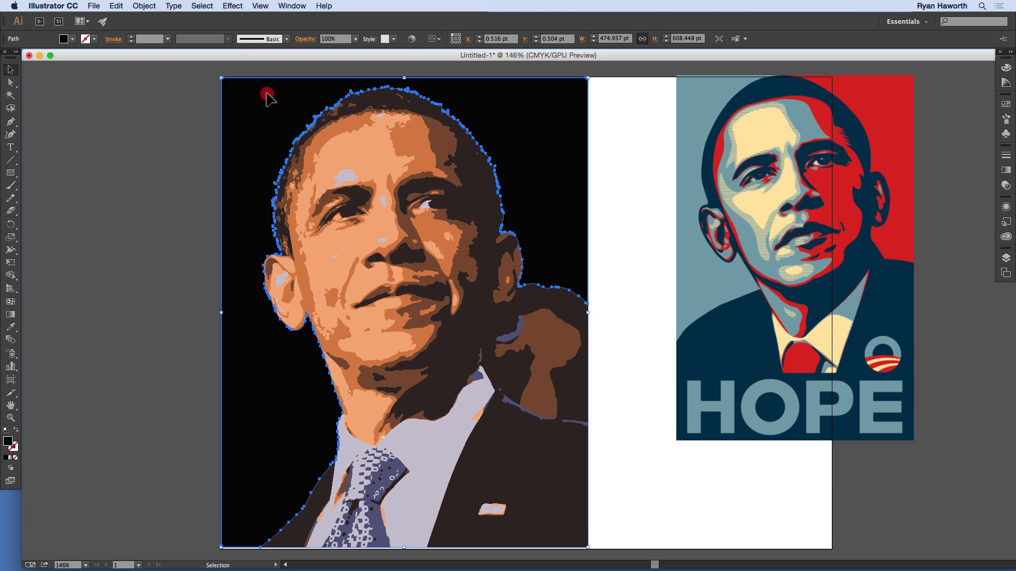
pyautogui.moveTo(265, 95); pyautogui.dragTo(141, 116)
pyautogui.moveTo(404, 149); pyautogui.dragTo(517, 151)
# Step: Select the background path and traced portrait together, align them by their left and top edges, and deselect
pyautogui.moveTo(210, 72); pyautogui.dragTo(245, 107)
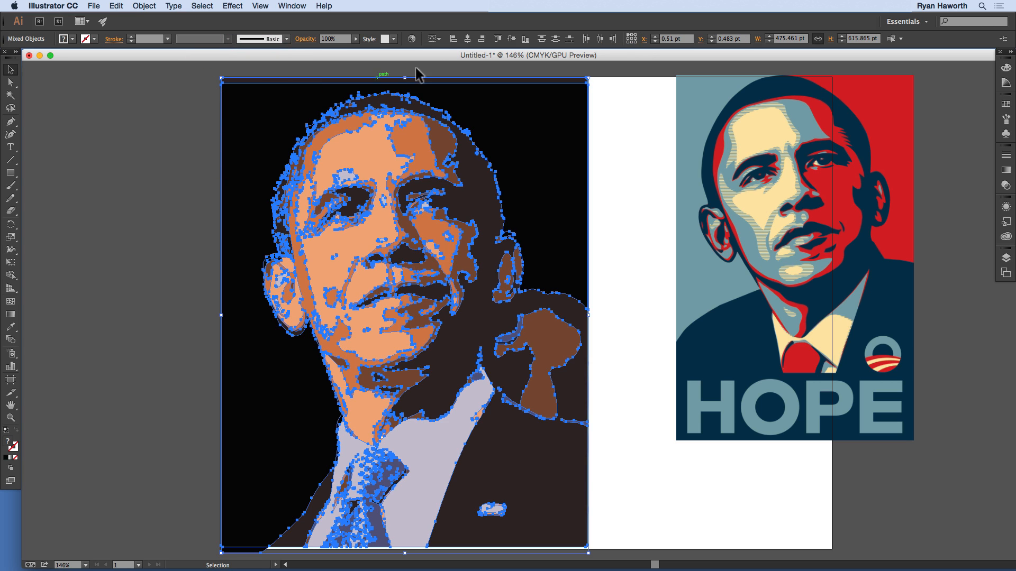
pyautogui.click(453, 39)
pyautogui.click(498, 39)
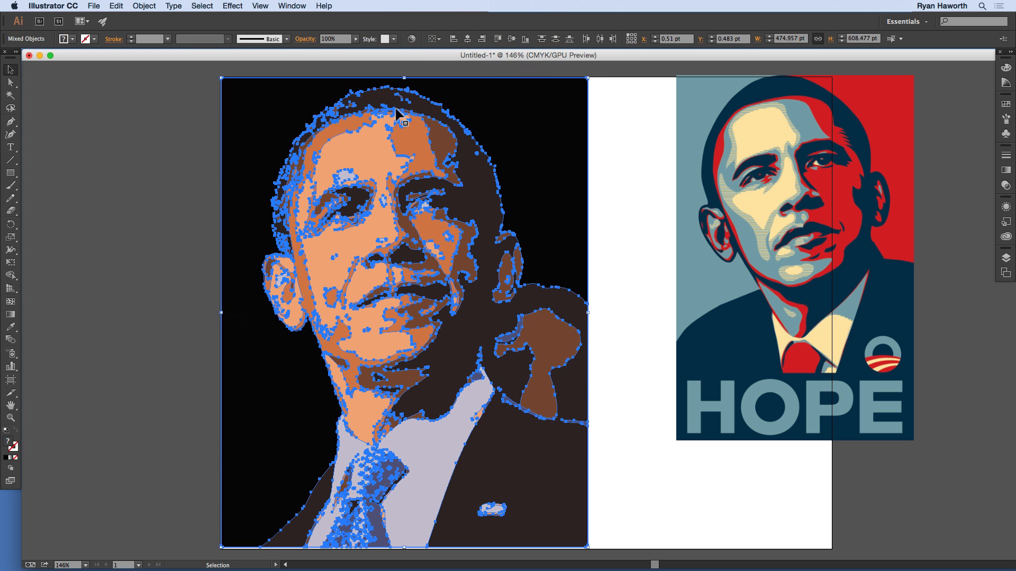
pyautogui.click(182, 107)
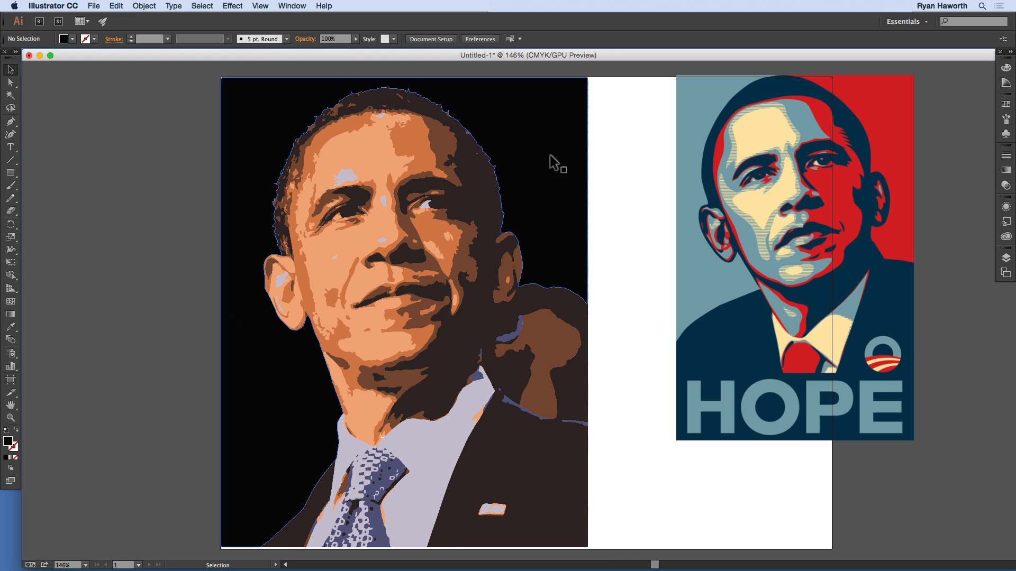
# Step: Show the Pathfinder options, ungroup the expanded portrait artwork, and deselect everything
pyautogui.press('super+shift+F9')
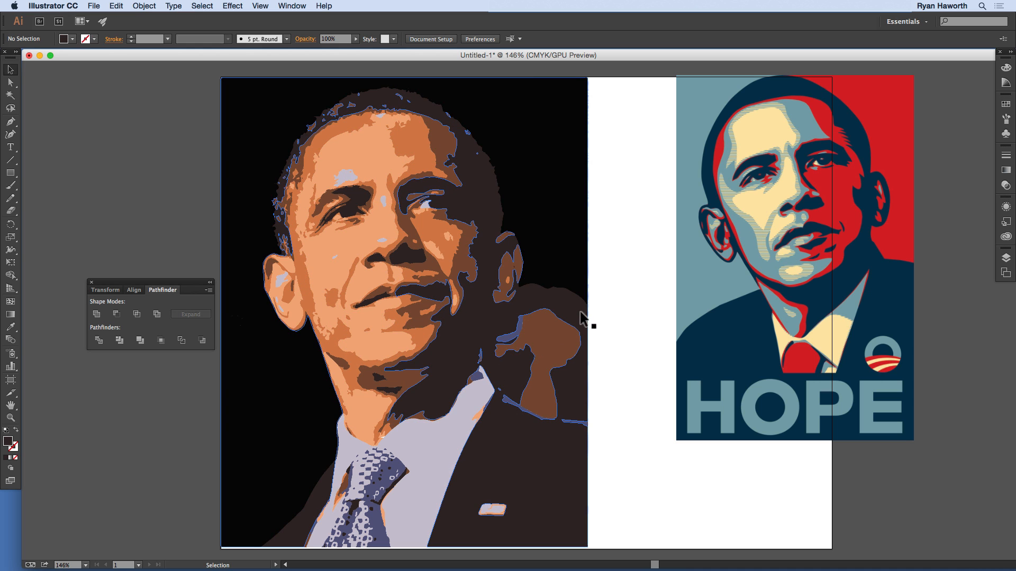
pyautogui.click(611, 290)
pyautogui.click(420, 232)
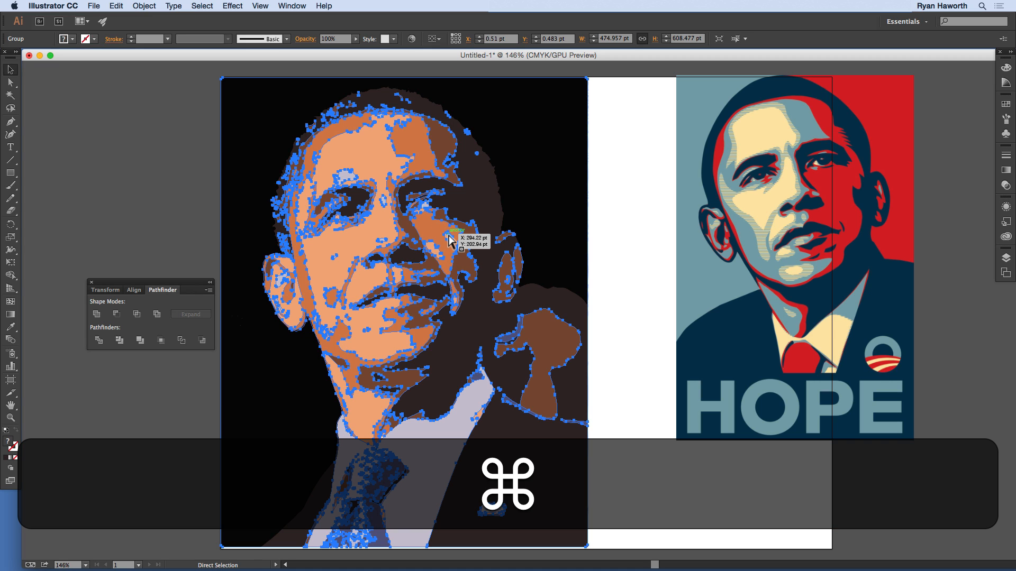
pyautogui.press('super+shift+g')
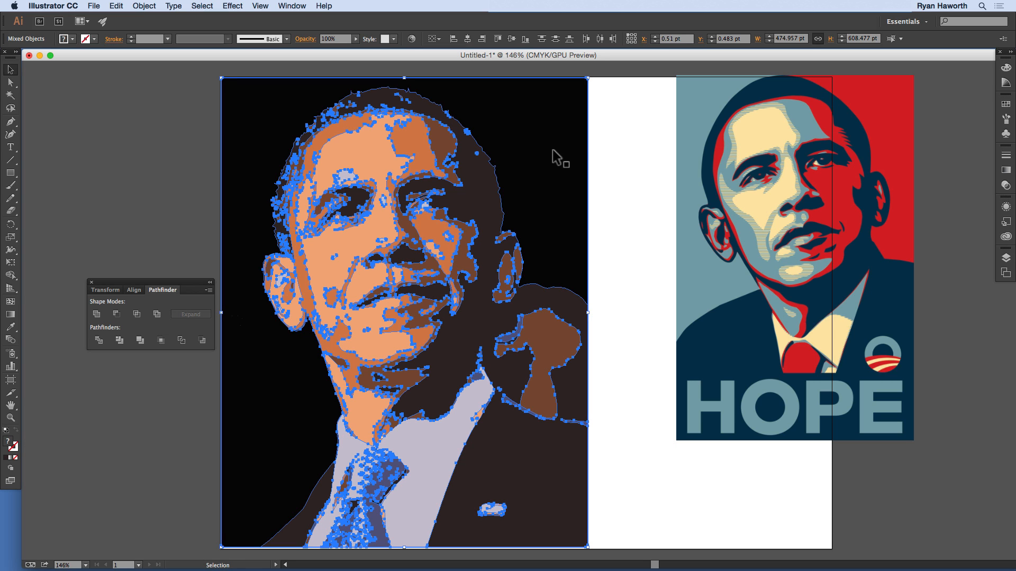
pyautogui.click(597, 140)
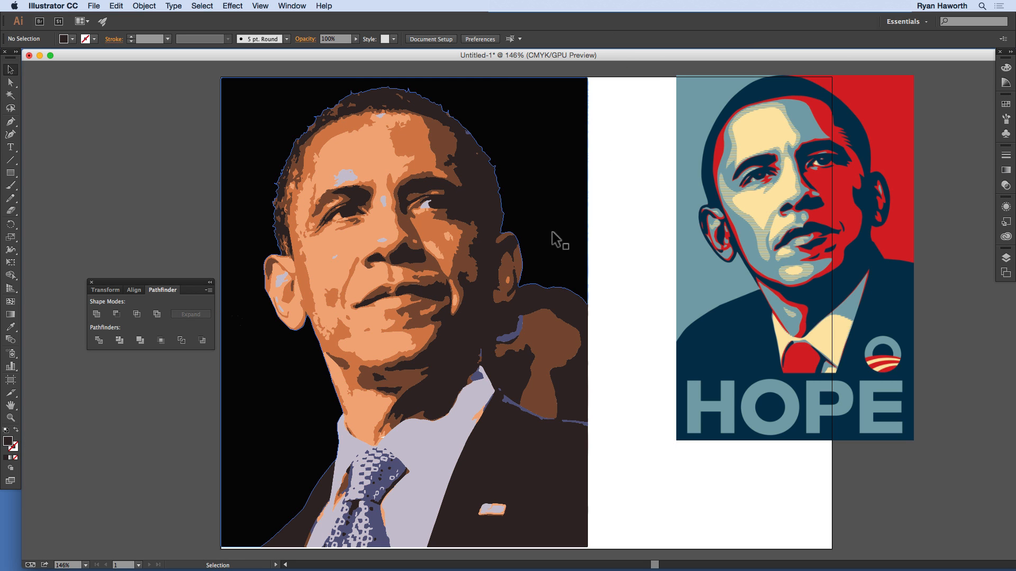
# Step: Subtract the black background path from the large dark shape behind the portrait with Minus Front, and deselect the result
pyautogui.click(531, 120)
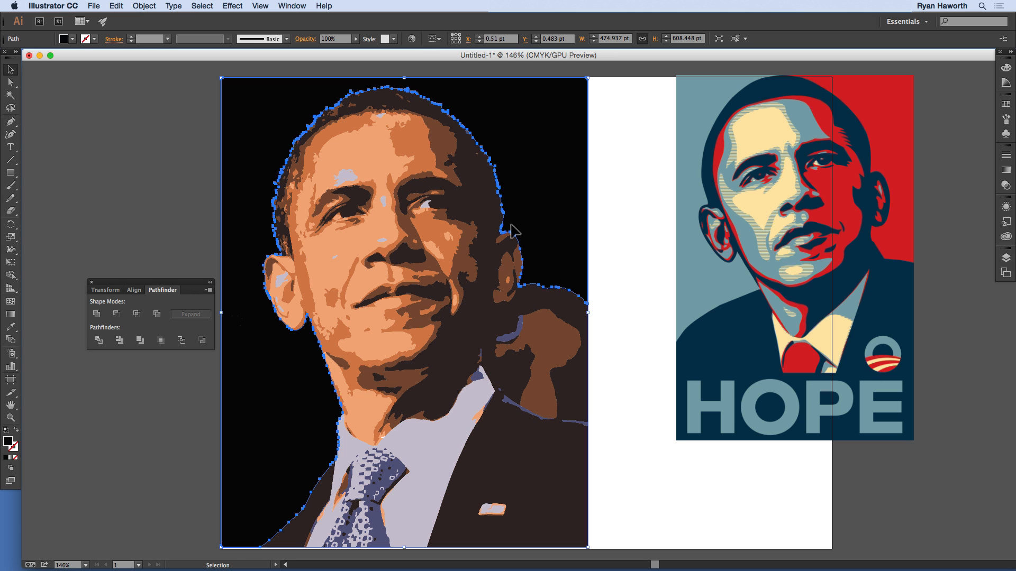
pyautogui.press('shift')
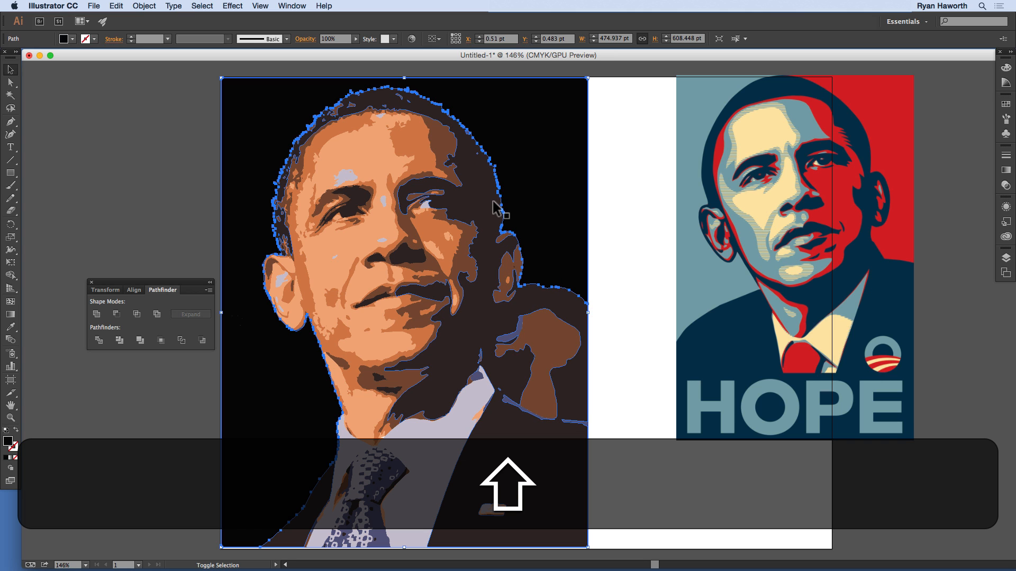
pyautogui.keyDown('shift'); pyautogui.click(538, 296); pyautogui.keyUp('shift')
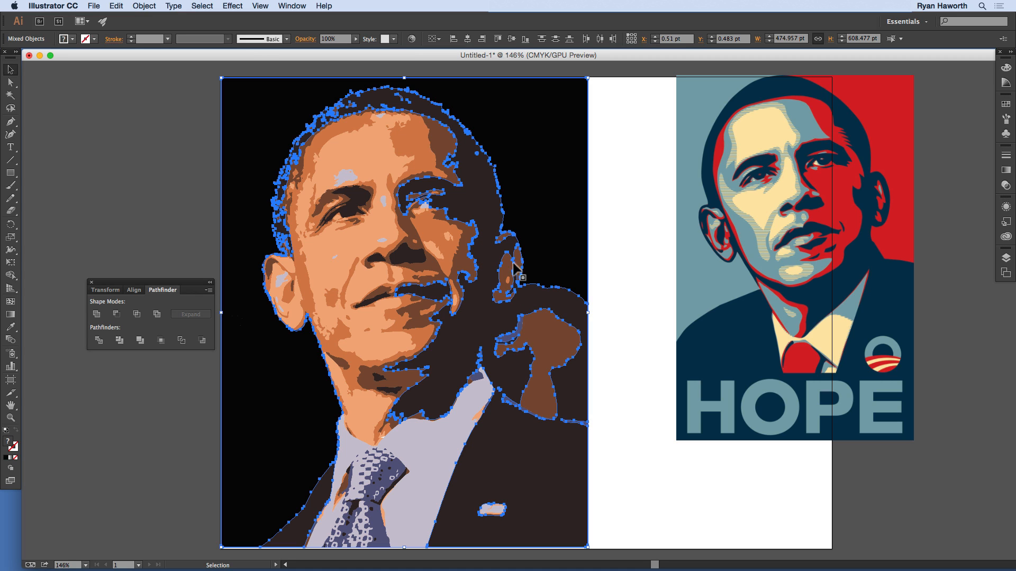
pyautogui.click(117, 314)
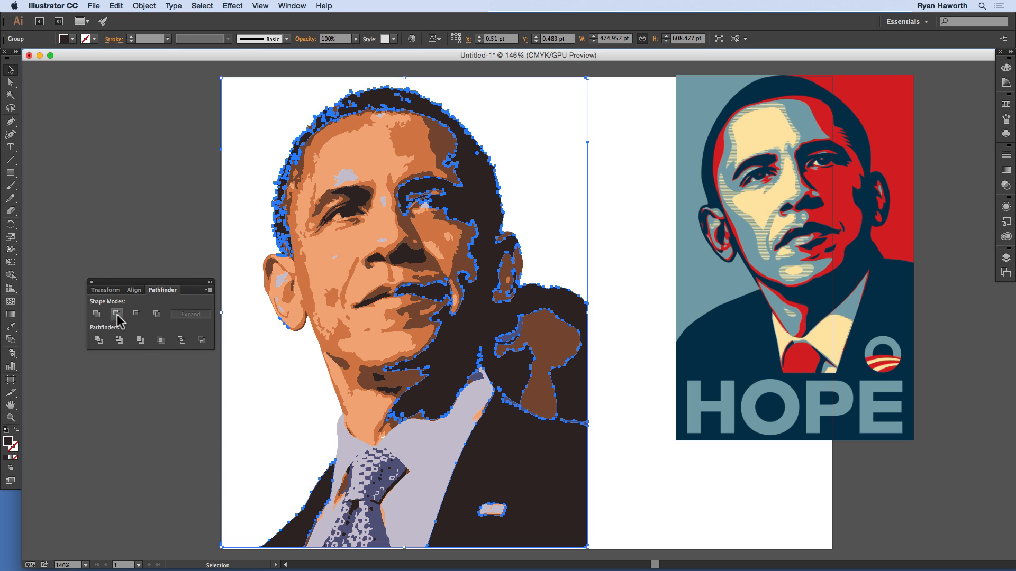
pyautogui.click(179, 151)
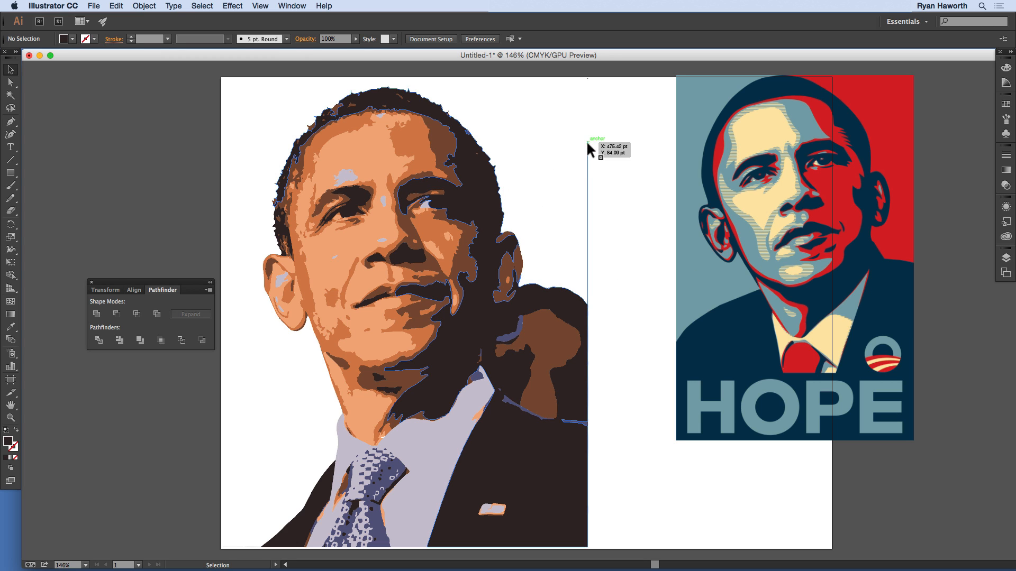
# Step: Try moving the stray anchor point above the right shoulder with the Direct Selection tool, and undo the move
pyautogui.press('a')
pyautogui.click(589, 141)
pyautogui.moveTo(589, 141); pyautogui.dragTo(630, 258)
pyautogui.press('super+z')
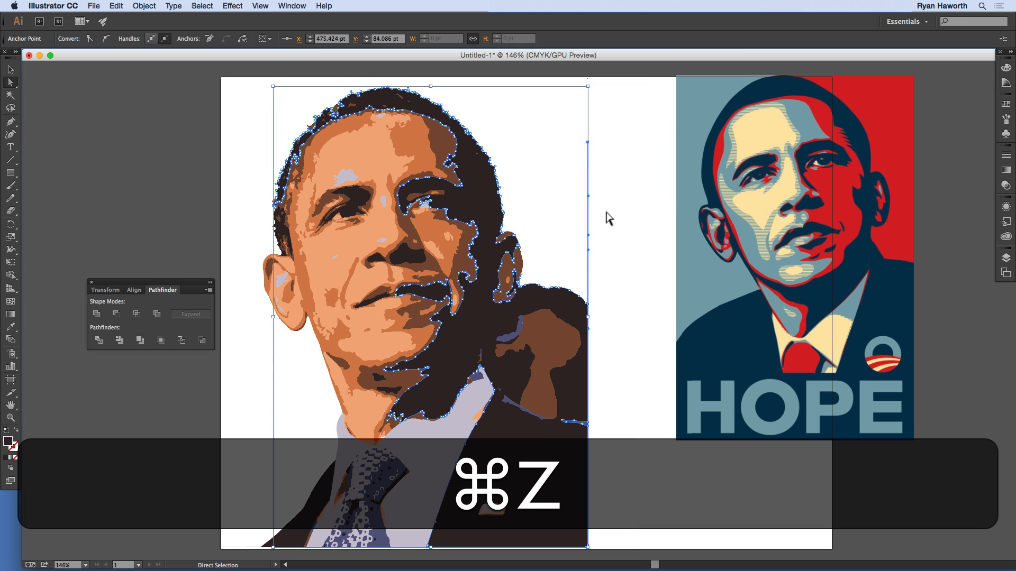
# Step: Delete the stray anchor point above the right shoulder with the Pen tool, retract the leftover handle into the shoulder anchor, and deselect
pyautogui.press('p')
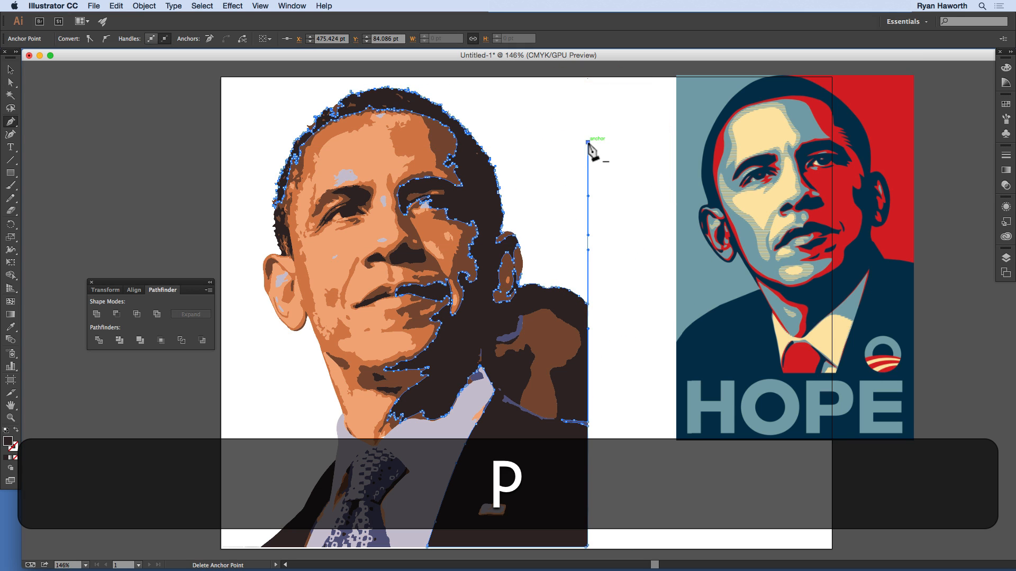
pyautogui.click(589, 143)
pyautogui.click(589, 248)
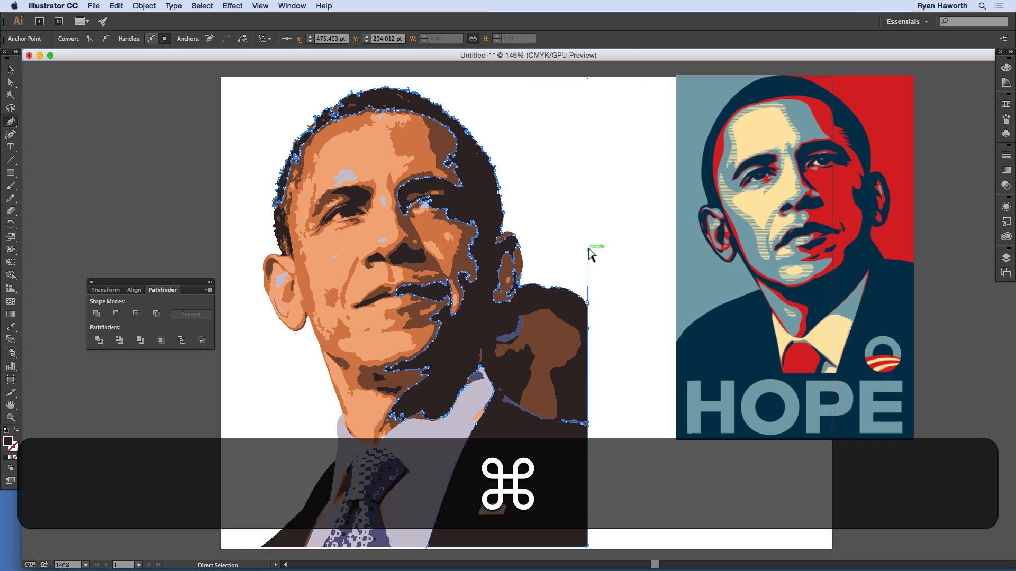
pyautogui.keyDown('super'); pyautogui.click(589, 250); pyautogui.keyUp('super')
pyautogui.moveTo(588, 251); pyautogui.dragTo(587, 302)
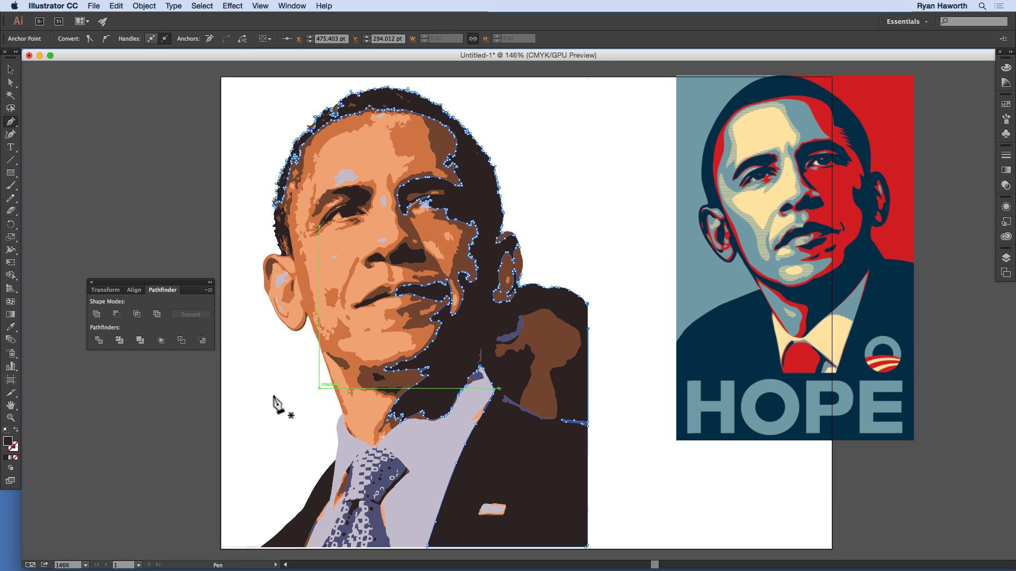
pyautogui.press('super')
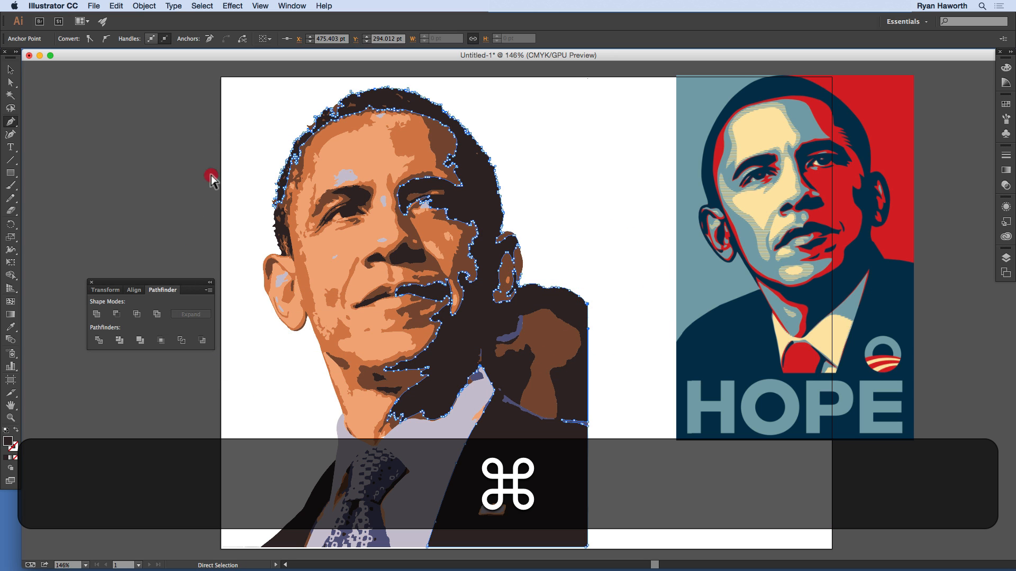
pyautogui.moveTo(211, 176); pyautogui.dragTo(246, 255)
pyautogui.press('space')
pyautogui.moveTo(240, 294); pyautogui.dragTo(369, 176)
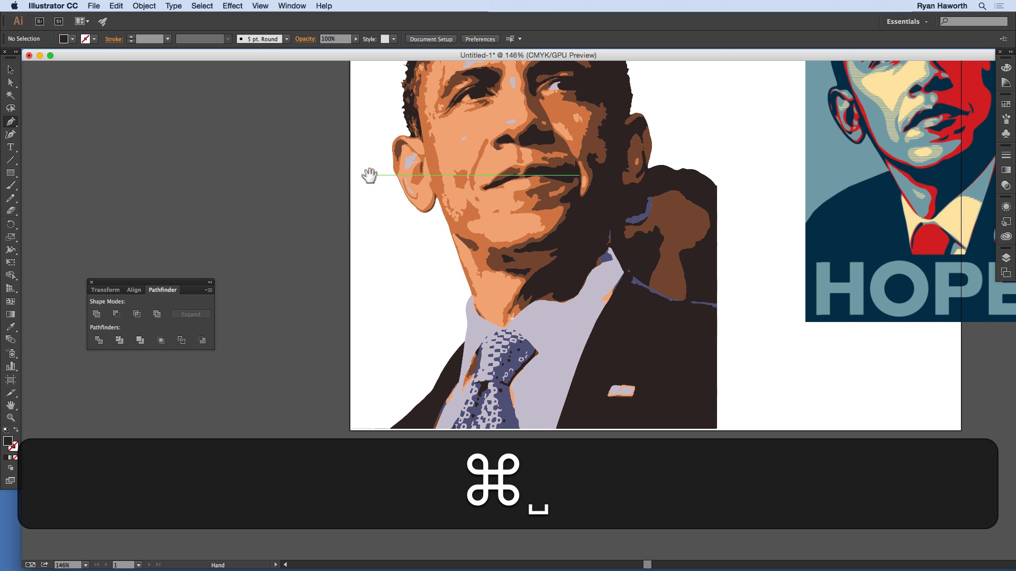
pyautogui.keyDown('super'); pyautogui.click(367, 277); pyautogui.keyUp('super')
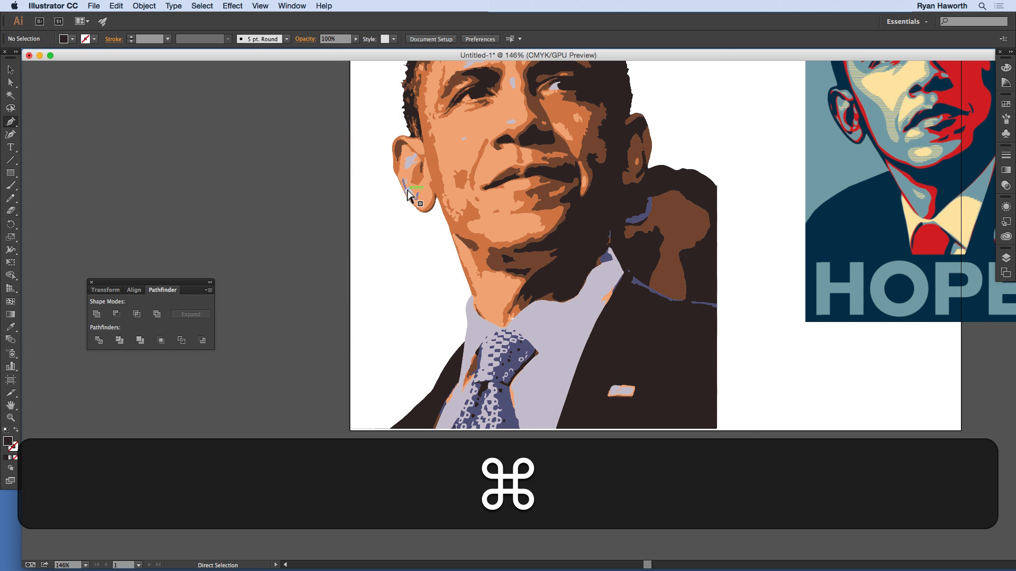
pyautogui.press('super+0')
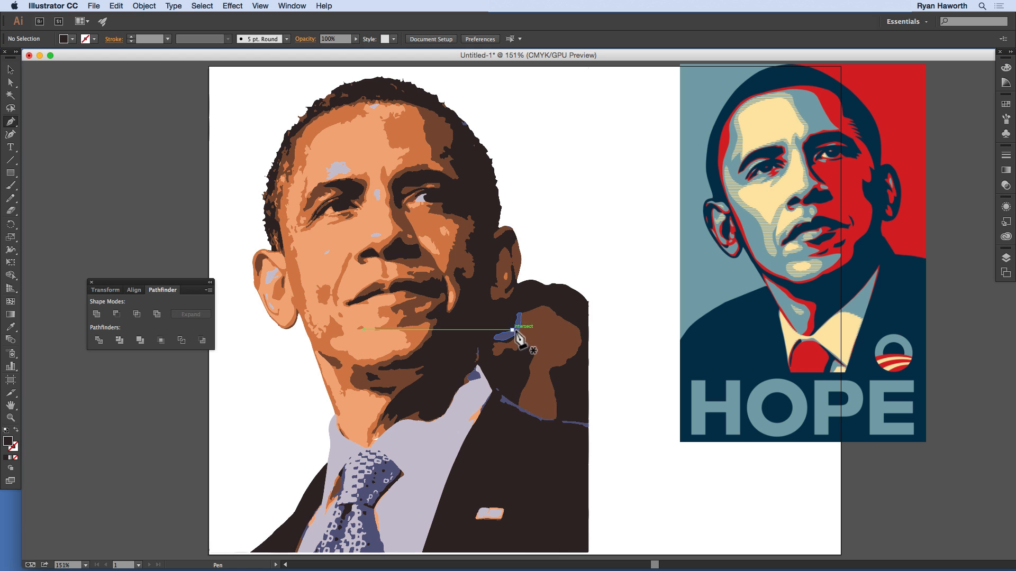
# Step: Delete the contour around the brown background patch beside the neck, send the large dark shape to the back, and deselect
pyautogui.press('super')
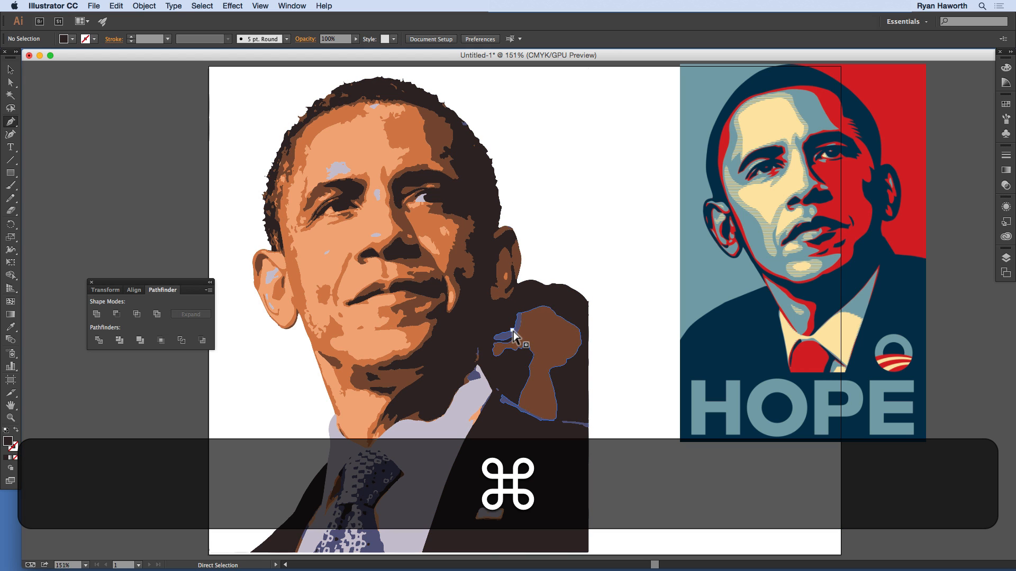
pyautogui.keyDown('super'); pyautogui.click(513, 334); pyautogui.keyUp('super')
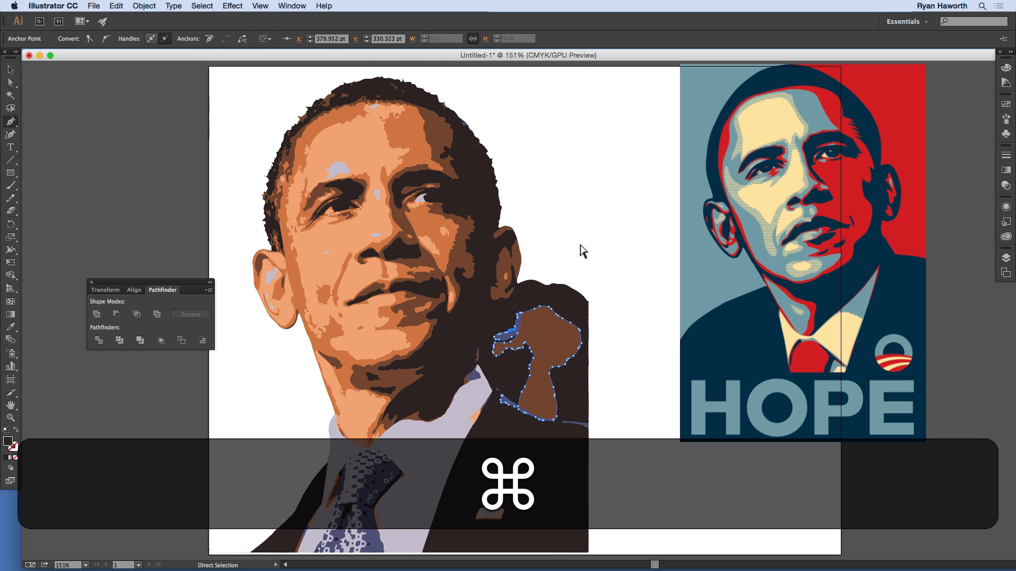
pyautogui.press('super+BackSpace')
pyautogui.press('BackSpace')
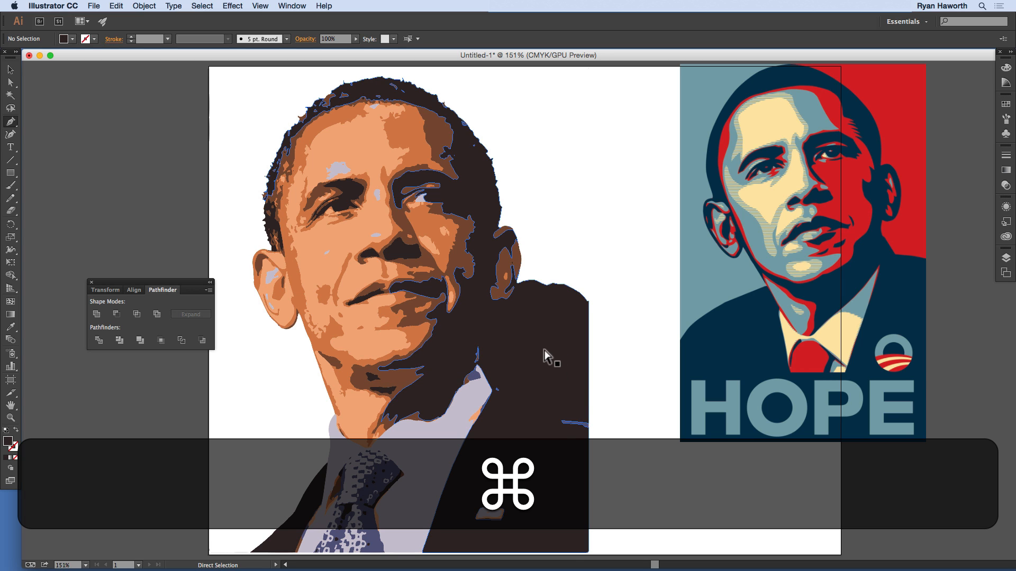
pyautogui.keyDown('super'); pyautogui.click(565, 322); pyautogui.keyUp('super')
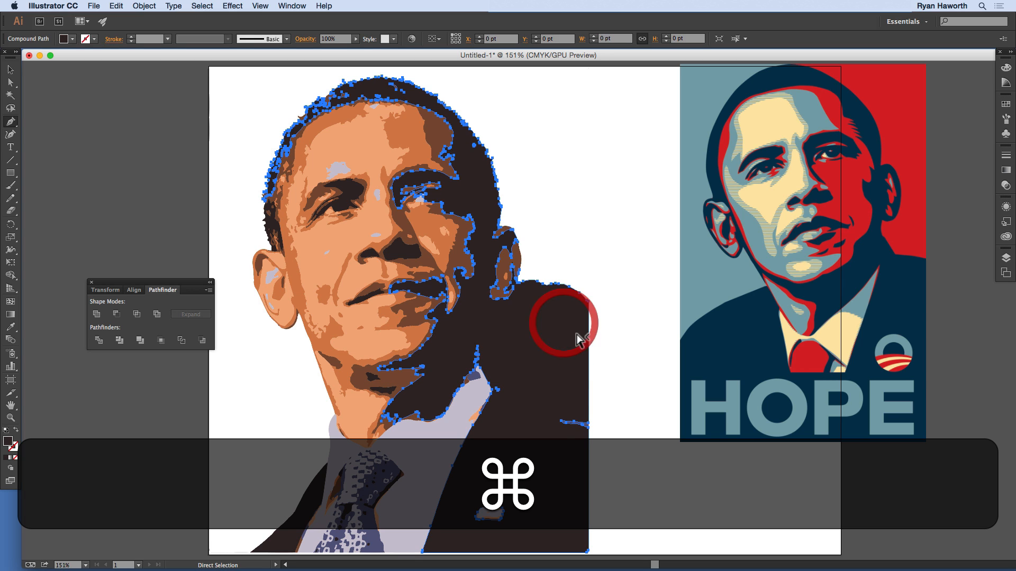
pyautogui.press('shift+super+bracketleft')
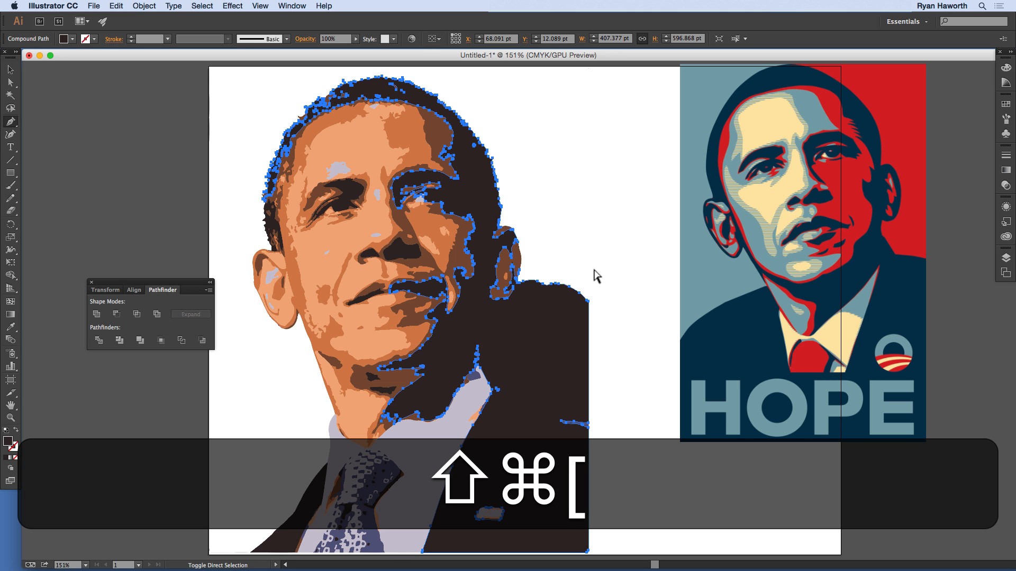
pyautogui.keyDown('super'); pyautogui.click(601, 292); pyautogui.keyUp('super')
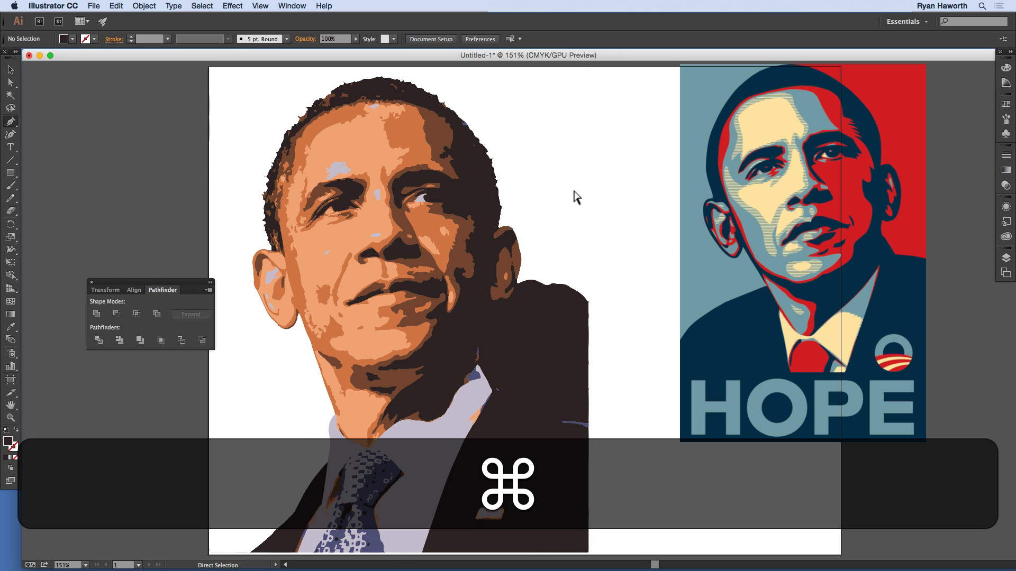
# Step: Switch to outline view and delete the leftover brown patch path and the small blue sliver path behind the shoulder
pyautogui.press('super+y')
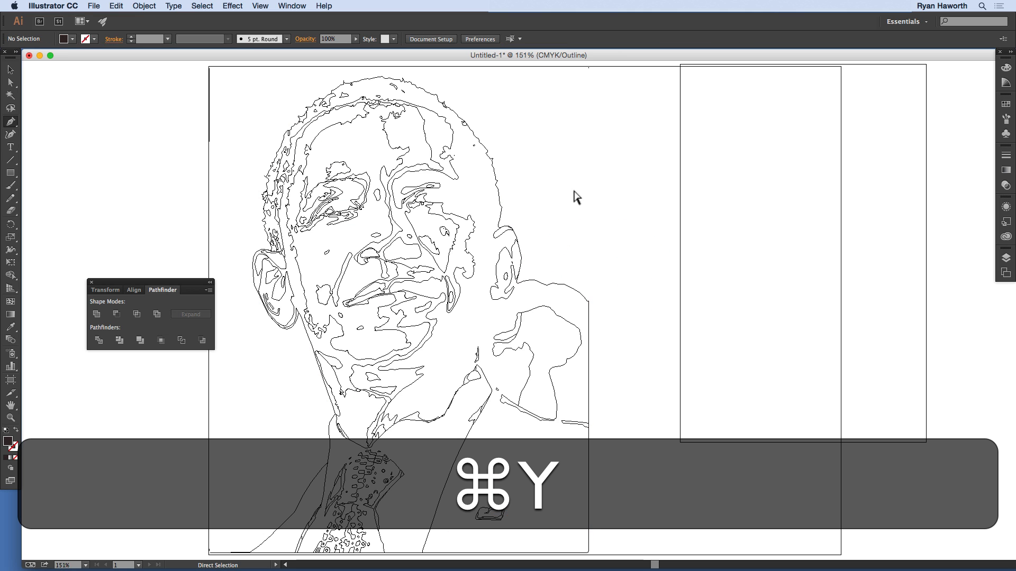
pyautogui.click(525, 311)
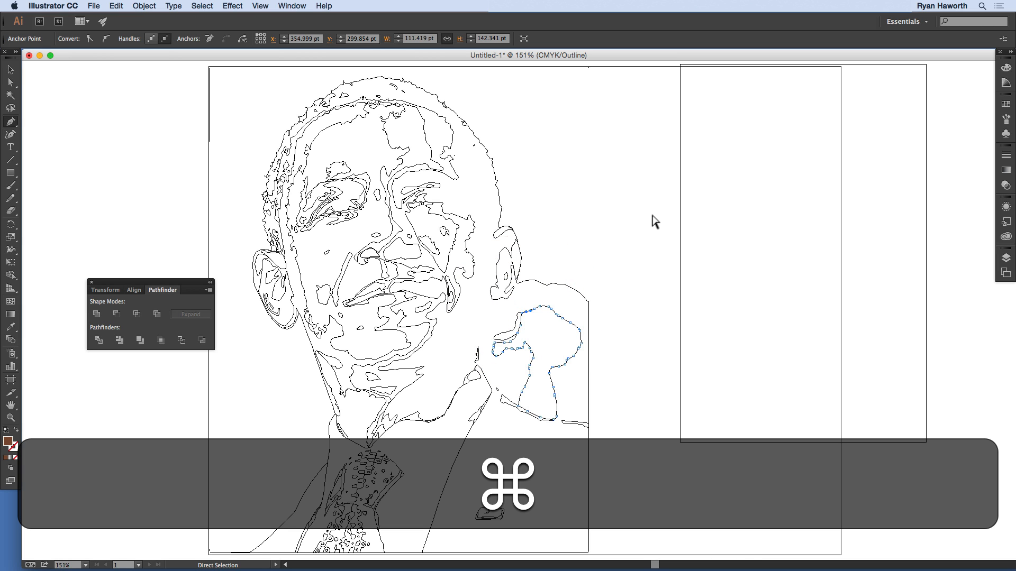
pyautogui.press('BackSpace')
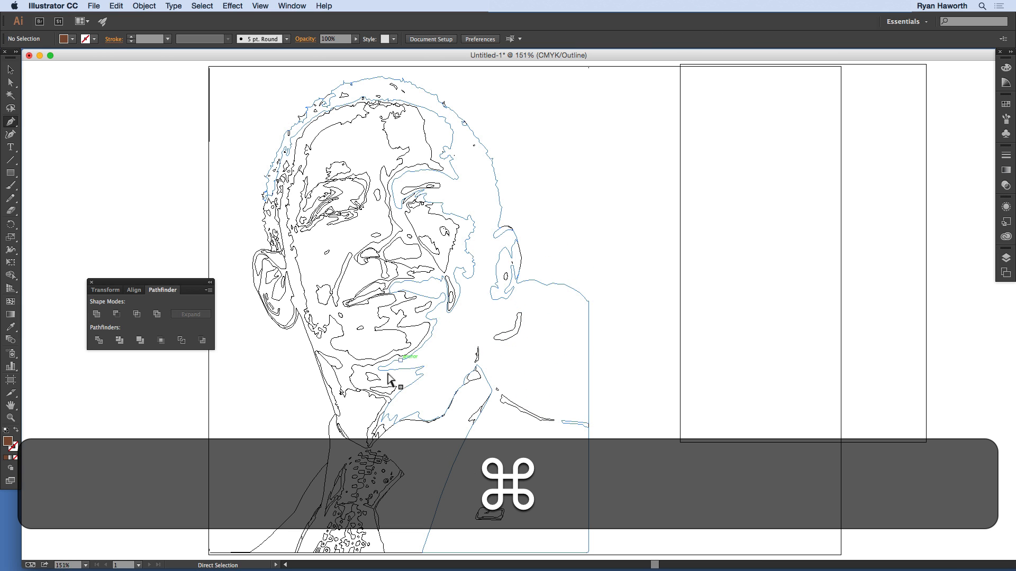
pyautogui.keyDown('super'); pyautogui.click(512, 332); pyautogui.keyUp('super')
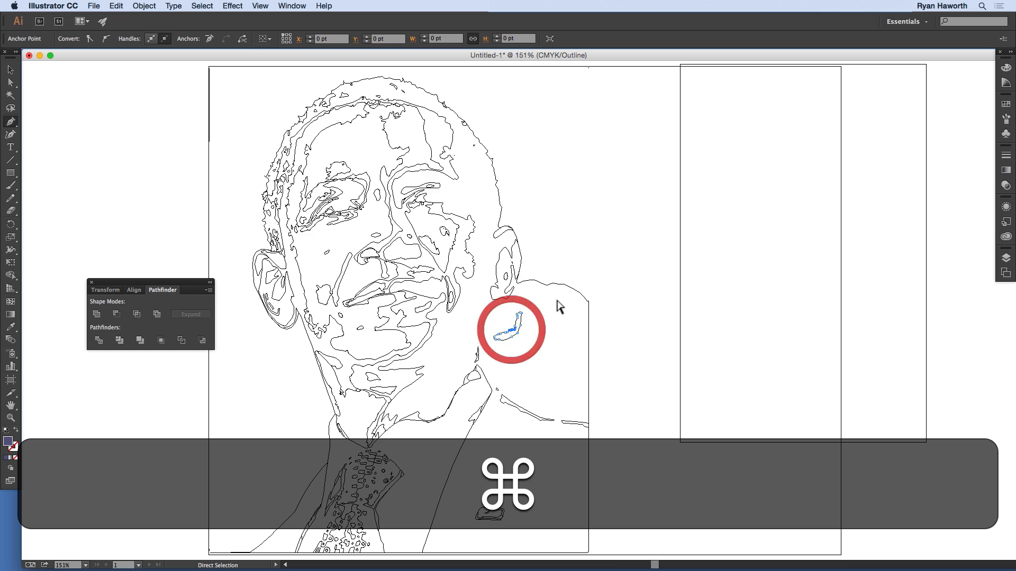
pyautogui.press('super+BackSpace')
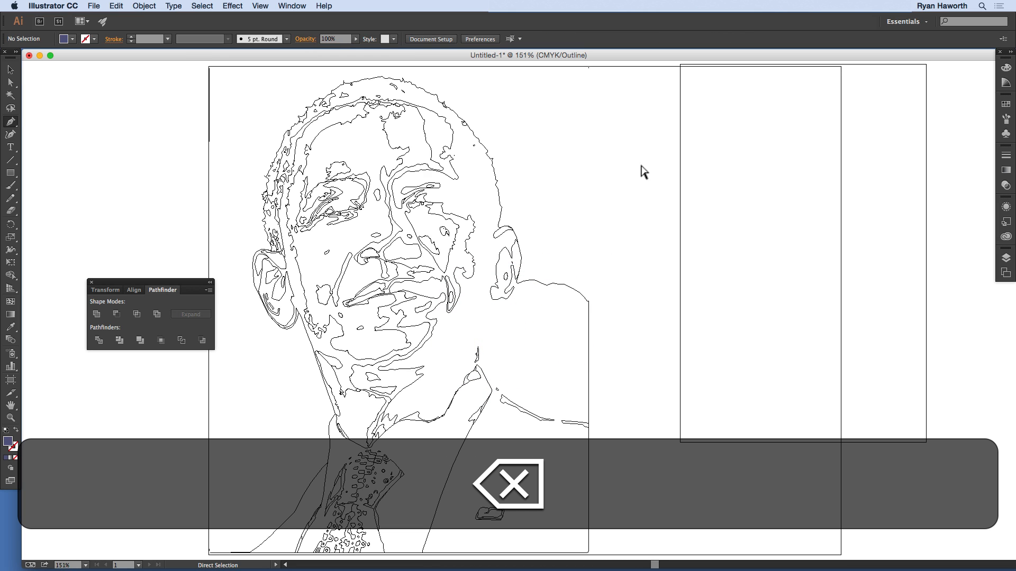
# Step: Pull the dark shape's shoulder anchor points inward below the ear to start outlining the back of the neck
pyautogui.keyDown('super'); pyautogui.click(534, 281); pyautogui.keyUp('super')
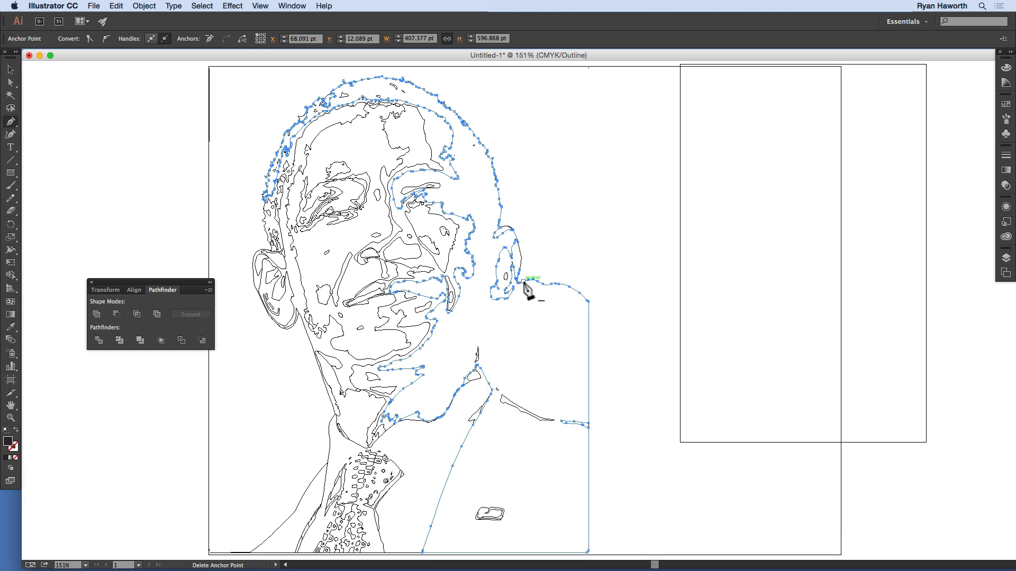
pyautogui.moveTo(523, 282); pyautogui.dragTo(508, 309)
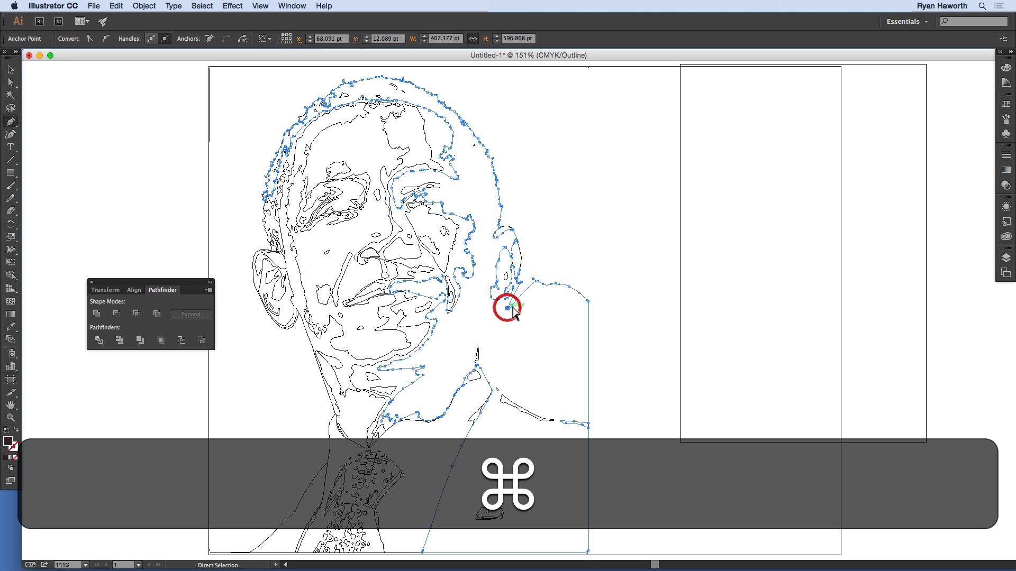
pyautogui.keyDown('super'); pyautogui.click(508, 311); pyautogui.keyUp('super')
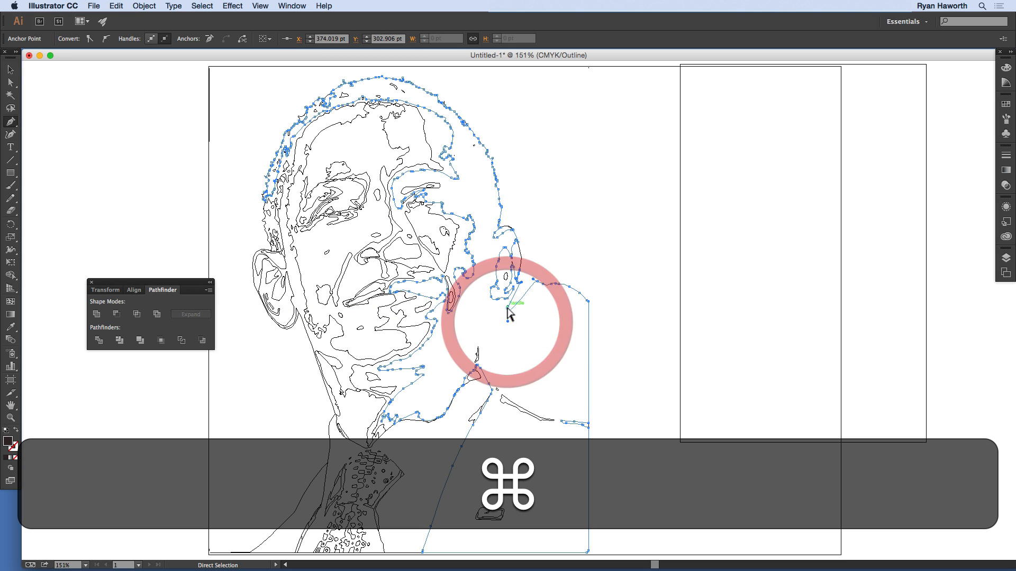
pyautogui.keyDown('super'); pyautogui.click(507, 311); pyautogui.keyUp('super')
pyautogui.moveTo(537, 284); pyautogui.dragTo(495, 310)
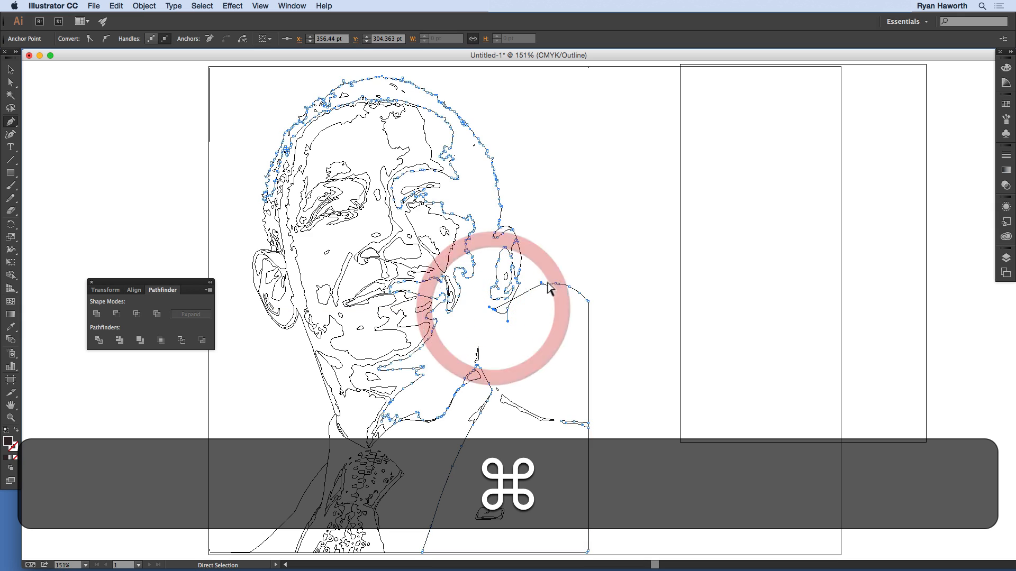
pyautogui.moveTo(542, 285); pyautogui.dragTo(487, 342)
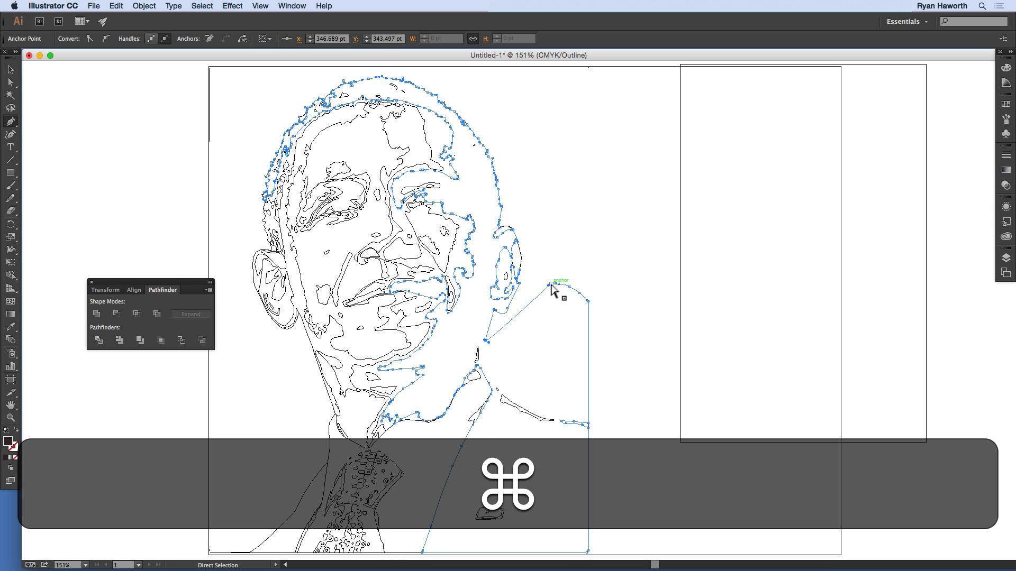
pyautogui.moveTo(551, 286); pyautogui.dragTo(499, 350)
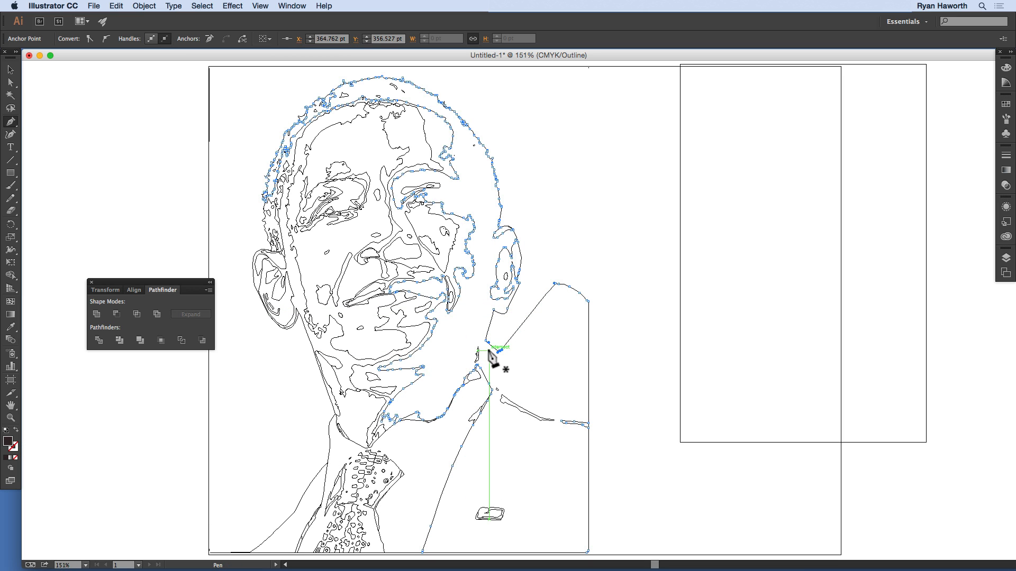
# Step: Smooth the bulging shoulder contour of the dark shape with the Pencil tool's smoothing mode
pyautogui.press('n')
pyautogui.moveTo(584, 298)
pyautogui.mouseDown()
pyautogui.moveTo(558, 289)
pyautogui.moveTo(516, 355)
pyautogui.mouseUp()
pyautogui.moveTo(557, 279)
pyautogui.mouseDown()
pyautogui.moveTo(517, 359)
pyautogui.moveTo(544, 304)
pyautogui.moveTo(528, 316)
pyautogui.moveTo(553, 291)
pyautogui.moveTo(587, 305)
pyautogui.moveTo(587, 333)
pyautogui.moveTo(559, 297)
pyautogui.moveTo(577, 329)
pyautogui.mouseUp()
pyautogui.moveTo(570, 292)
pyautogui.mouseDown()
pyautogui.moveTo(553, 292)
pyautogui.moveTo(567, 294)
pyautogui.moveTo(548, 315)
pyautogui.mouseUp()
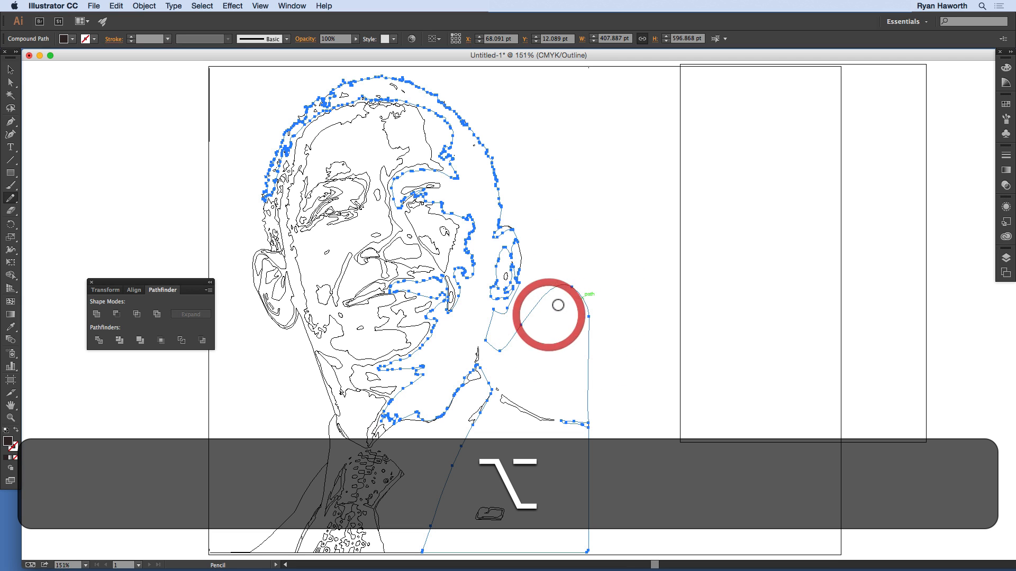
pyautogui.press('a')
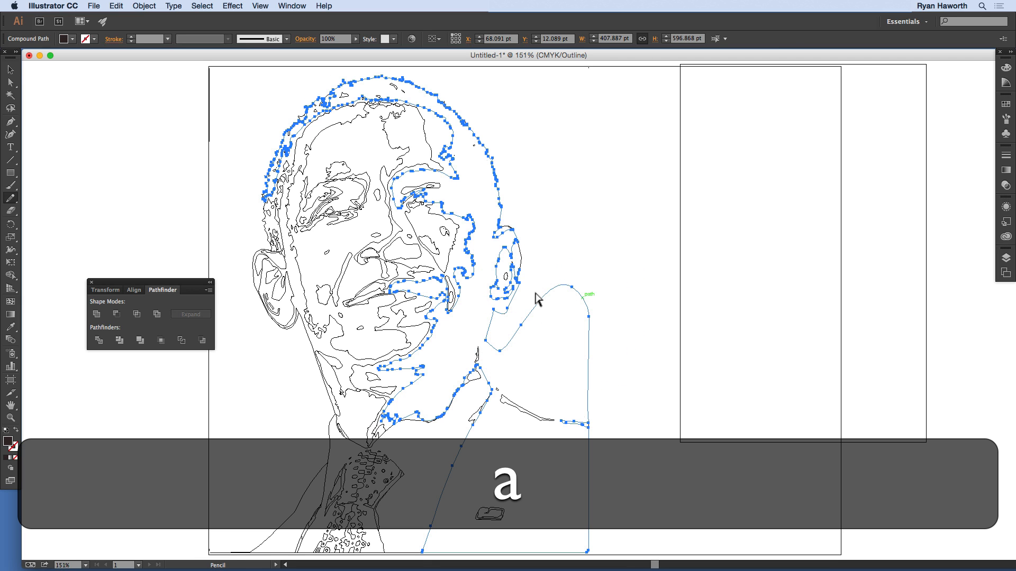
# Step: Move the dark shape's anchor points below the ear down to the collar and adjust them to follow the neckline
pyautogui.press('p')
pyautogui.keyDown('super'); pyautogui.click(524, 319); pyautogui.keyUp('super')
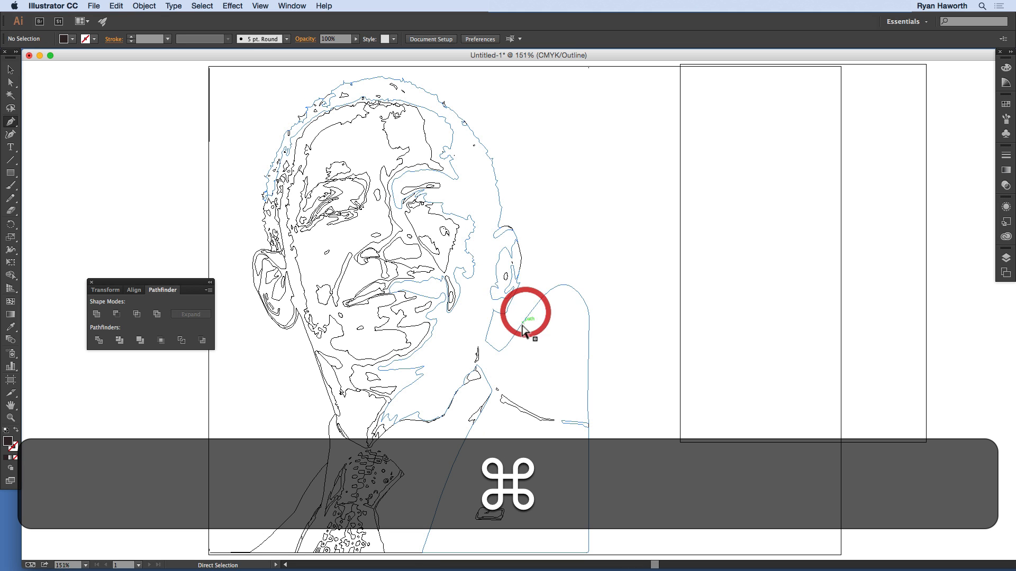
pyautogui.keyDown('super'); pyautogui.click(521, 325); pyautogui.keyUp('super')
pyautogui.moveTo(521, 326); pyautogui.dragTo(483, 363)
pyautogui.keyDown('super'); pyautogui.click(494, 362); pyautogui.keyUp('super')
pyautogui.keyDown('super'); pyautogui.click(483, 363); pyautogui.keyUp('super')
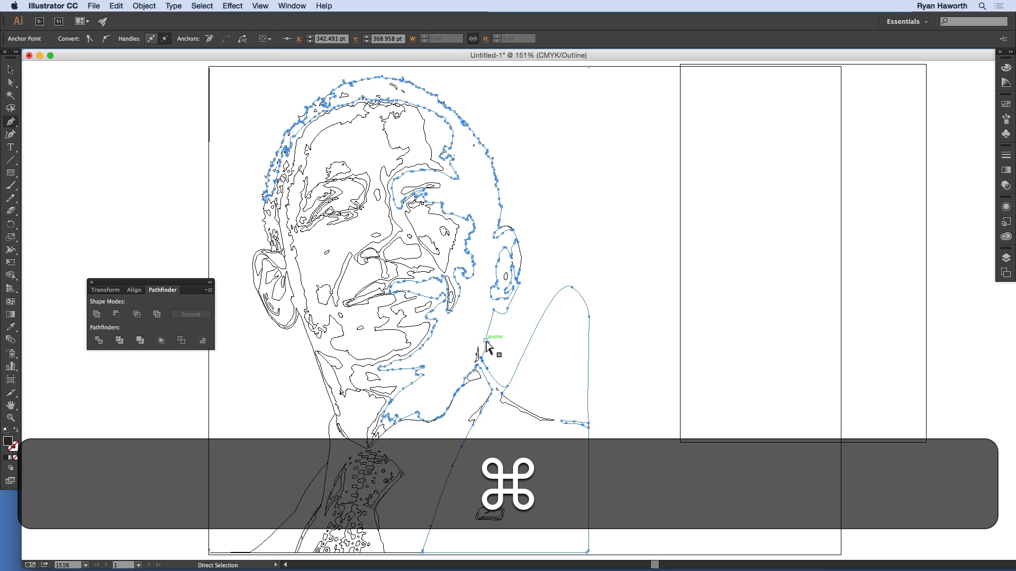
pyautogui.keyDown('super'); pyautogui.click(483, 338); pyautogui.keyUp('super')
pyautogui.moveTo(484, 339); pyautogui.dragTo(483, 347)
pyautogui.keyDown('super'); pyautogui.click(484, 337); pyautogui.keyUp('super')
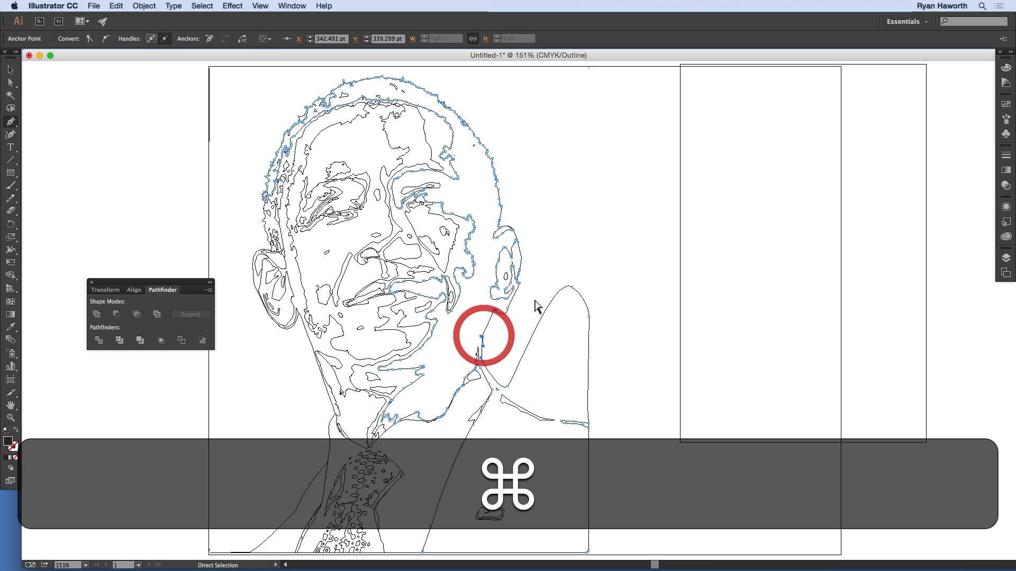
# Step: Move the remaining upper shoulder anchor points down to the jacket's shoulder line, adjust the curve beside the collar, and deselect
pyautogui.moveTo(572, 291); pyautogui.dragTo(538, 412)
pyautogui.keyDown('super'); pyautogui.click(521, 397); pyautogui.keyUp('super')
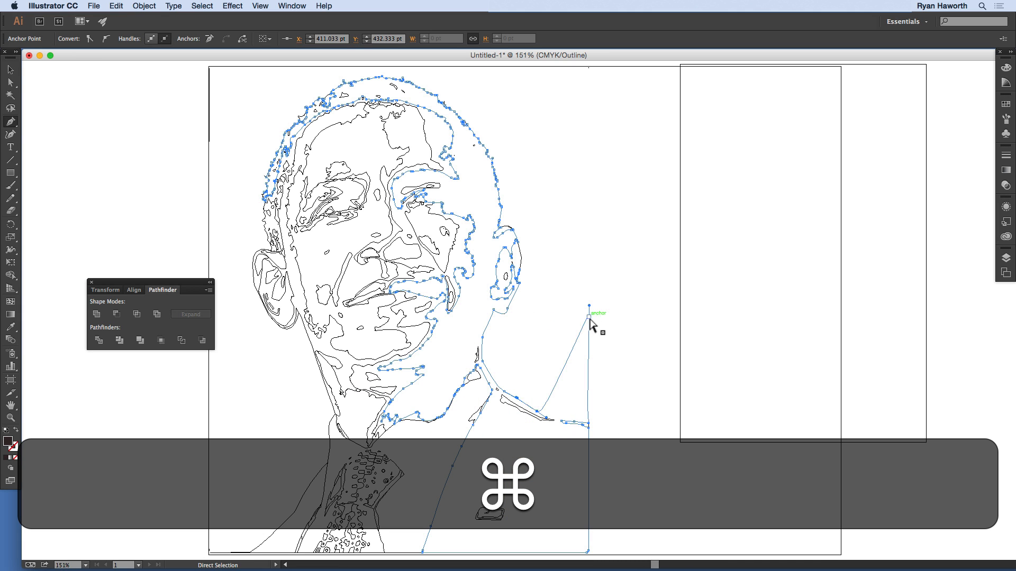
pyautogui.keyDown('super'); pyautogui.click(589, 318); pyautogui.keyUp('super')
pyautogui.moveTo(589, 320); pyautogui.dragTo(589, 424)
pyautogui.keyDown('super'); pyautogui.click(579, 335); pyautogui.keyUp('super')
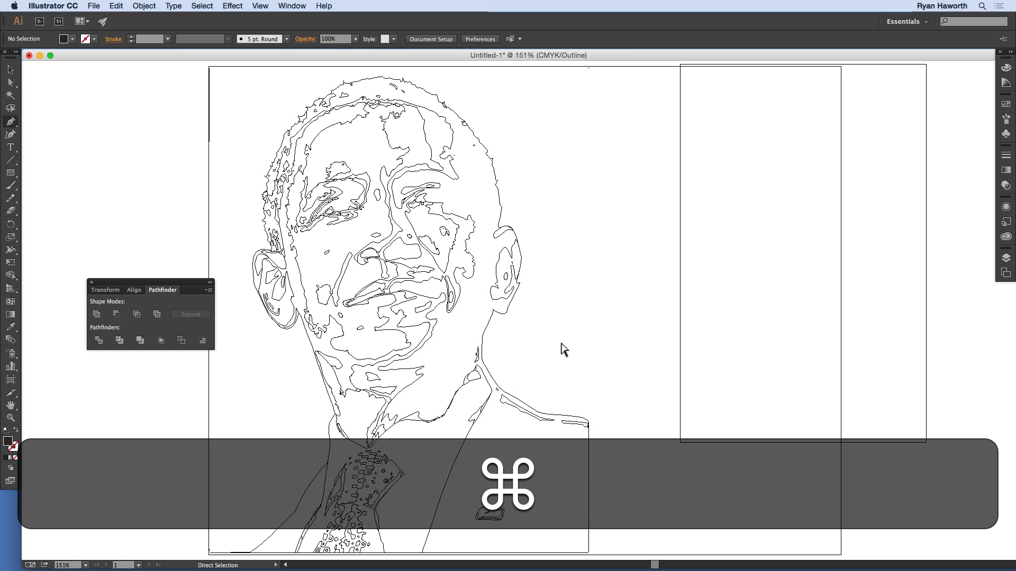
# Step: Delete the stray path at the artboard's upper-left corner, fit the artboard in the window, and return to preview
pyautogui.moveTo(332, 197); pyautogui.dragTo(481, 254)
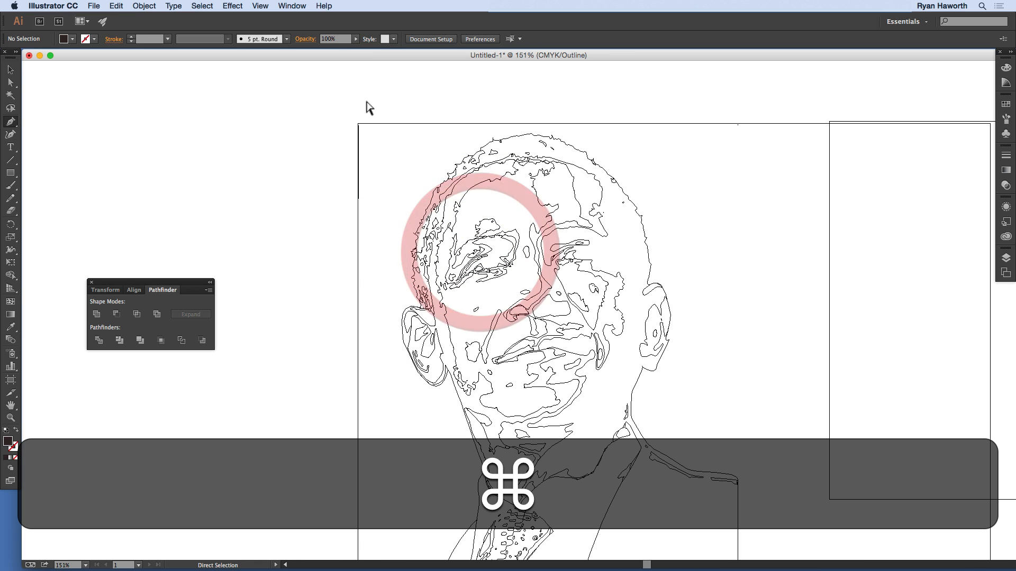
pyautogui.moveTo(345, 105); pyautogui.dragTo(367, 227)
pyautogui.press('super+BackSpace')
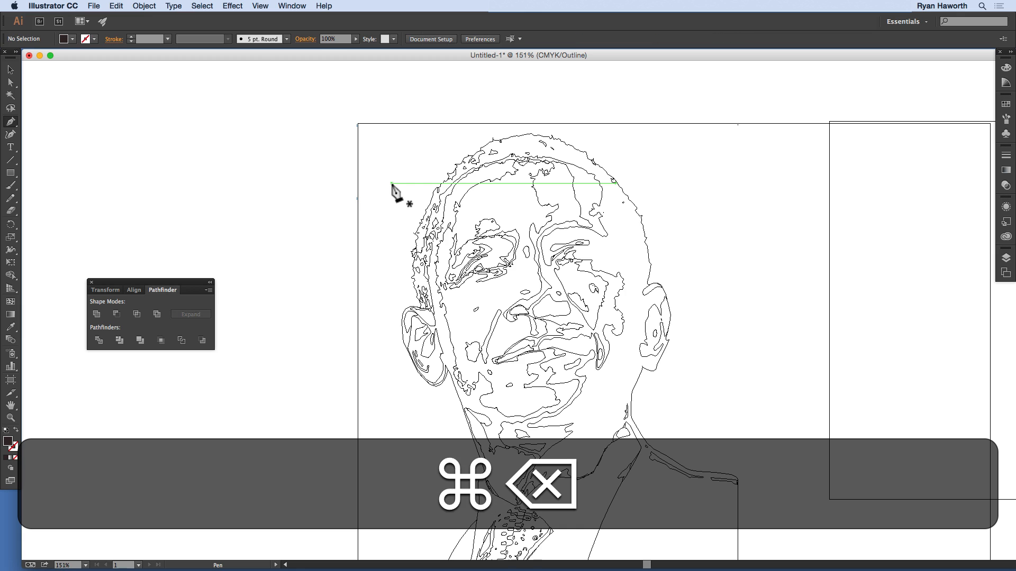
pyautogui.press('super+0')
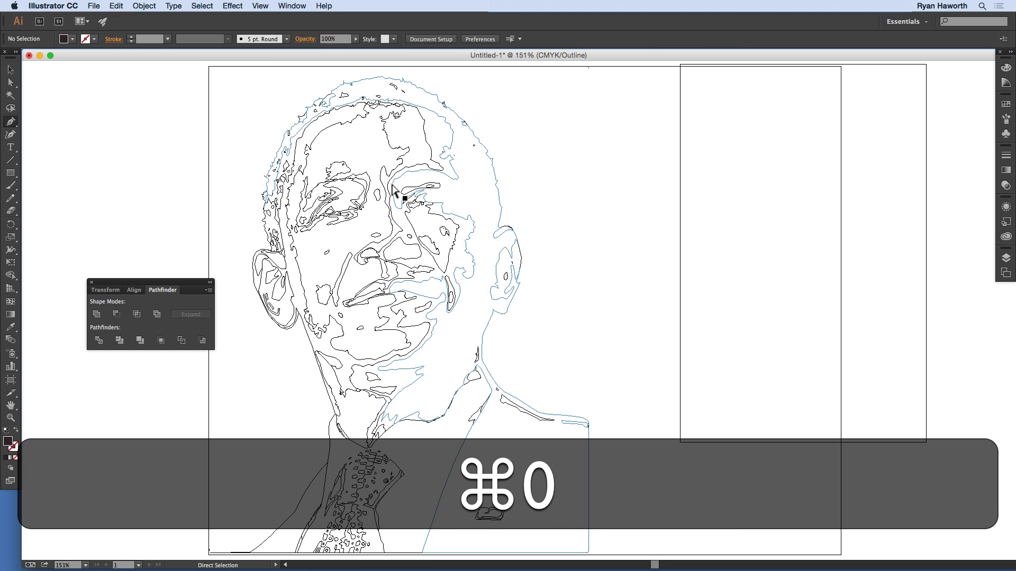
pyautogui.press('super+y')
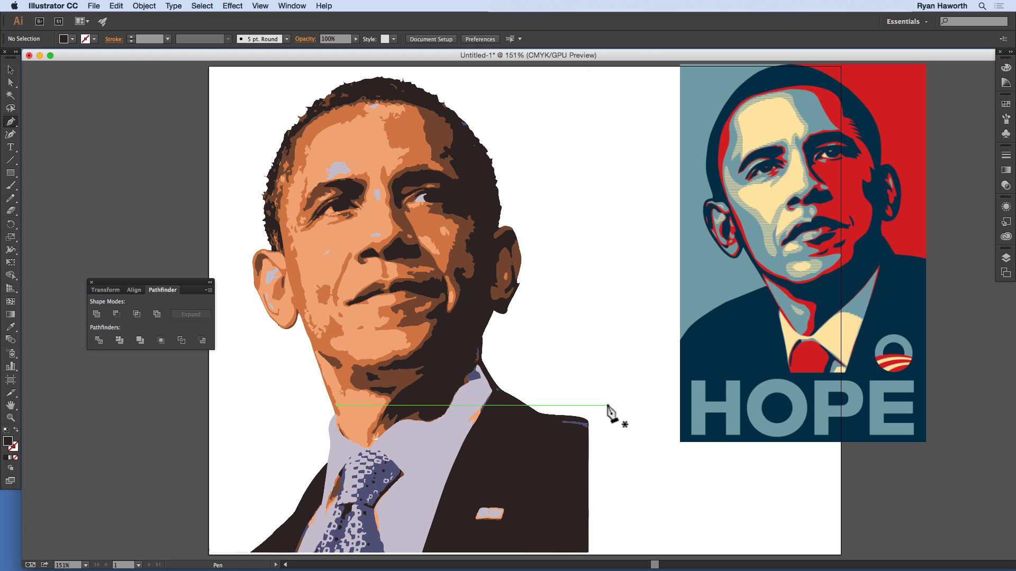
# Step: Sample the dark navy from the HOPE poster's jacket with the Eyedropper and add it as a swatch
pyautogui.press('super')
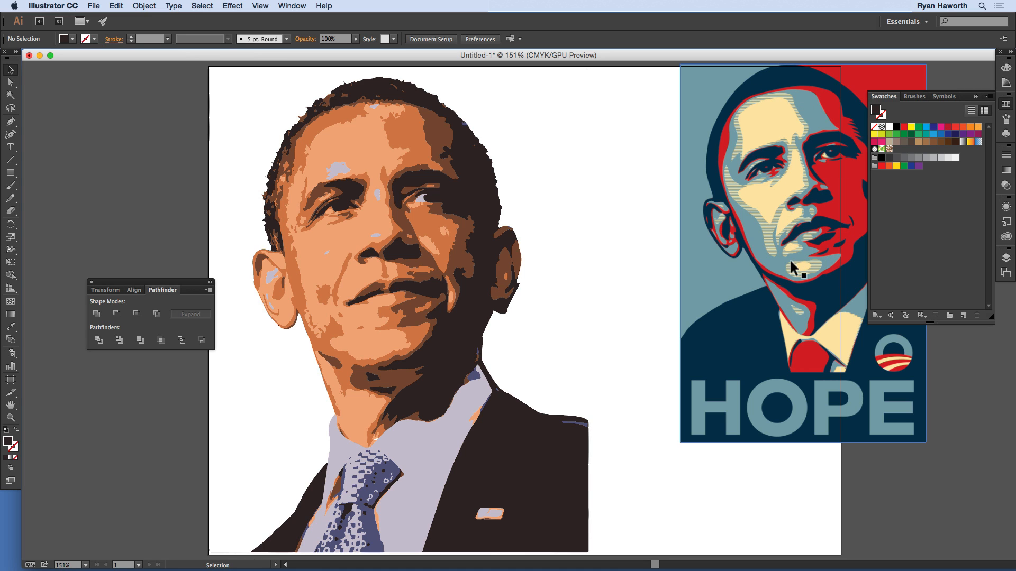
pyautogui.press('i')
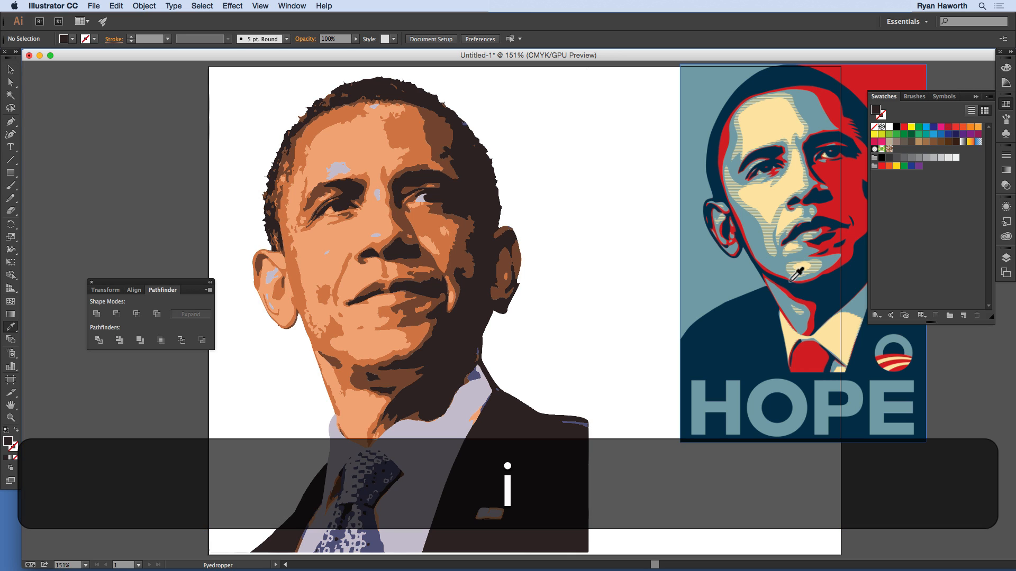
pyautogui.click(749, 318)
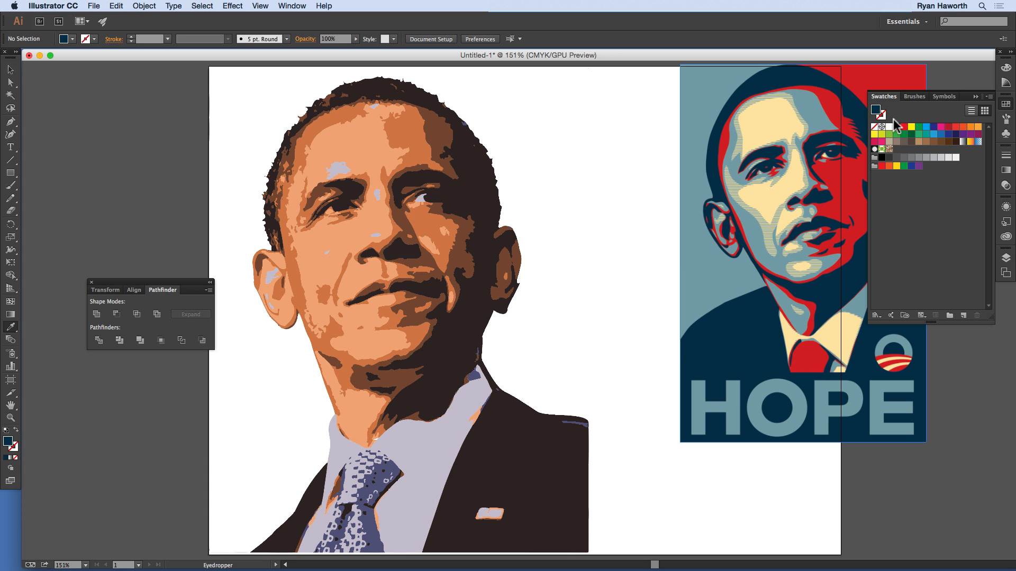
pyautogui.moveTo(876, 114); pyautogui.dragTo(903, 199)
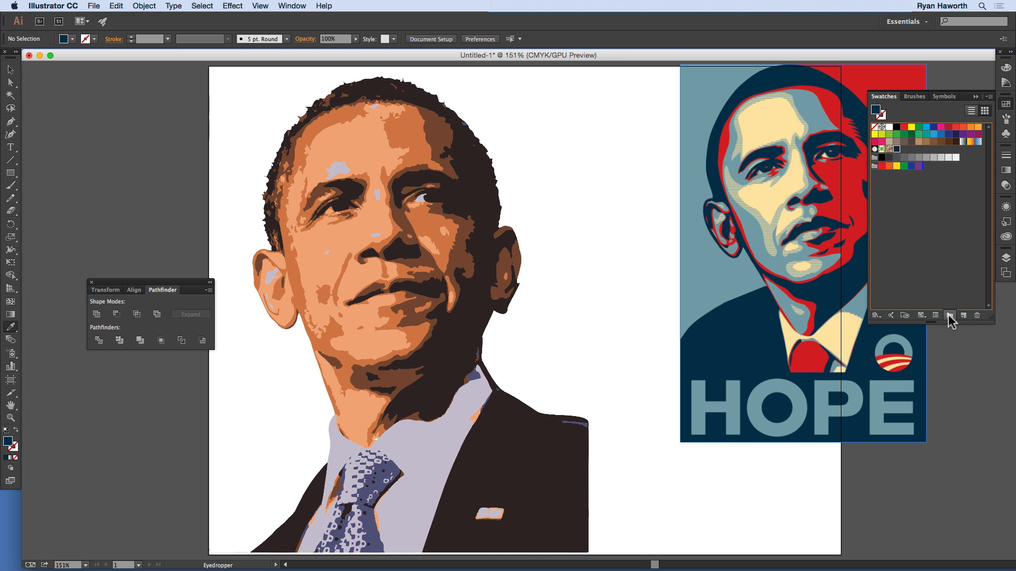
# Step: Create a new color group named "Obama Hope Colors" containing the navy swatch
pyautogui.click(950, 317)
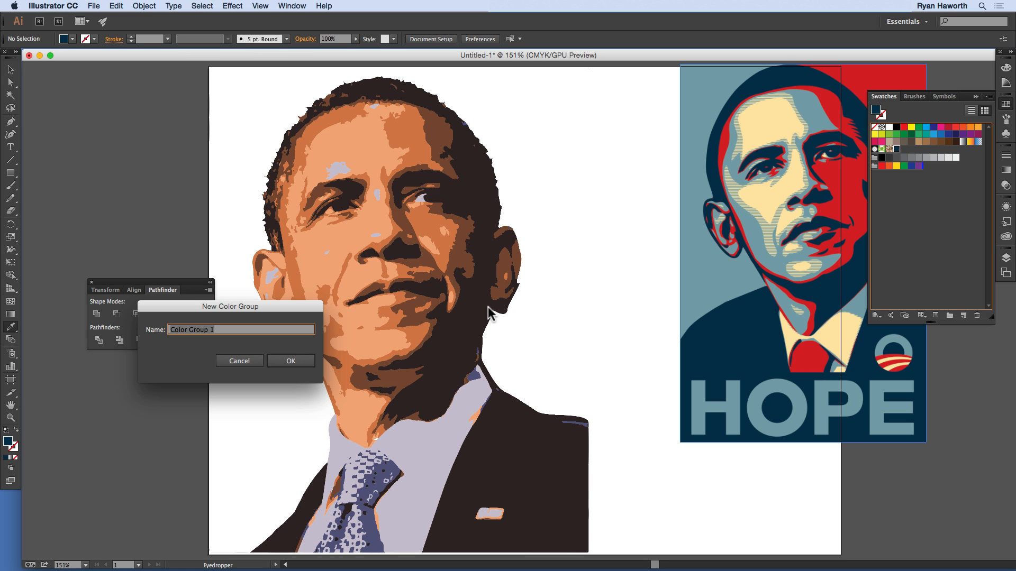
pyautogui.write('Obama ')
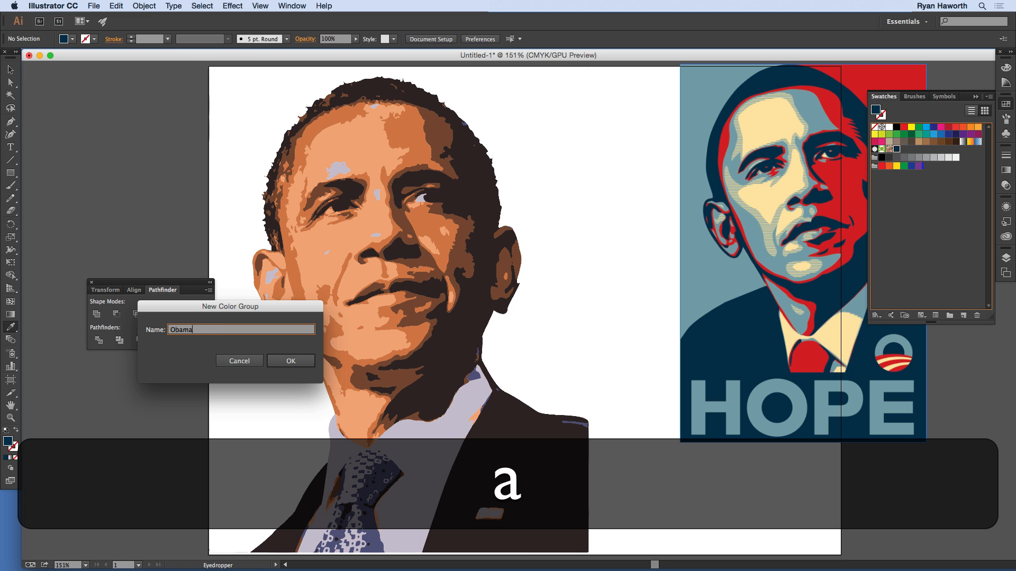
pyautogui.write('Hope')
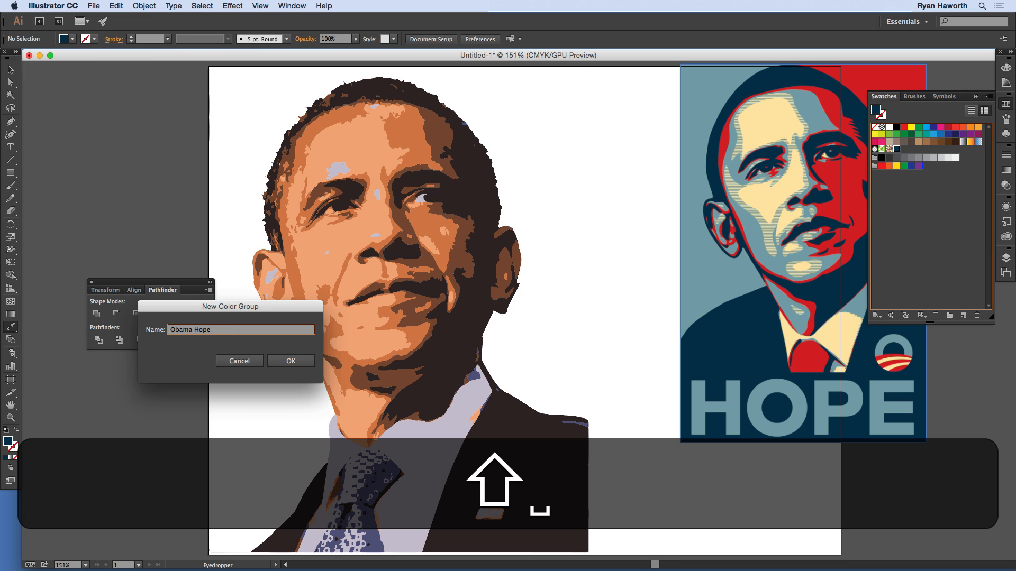
pyautogui.write(' Colors')
pyautogui.press('Return')
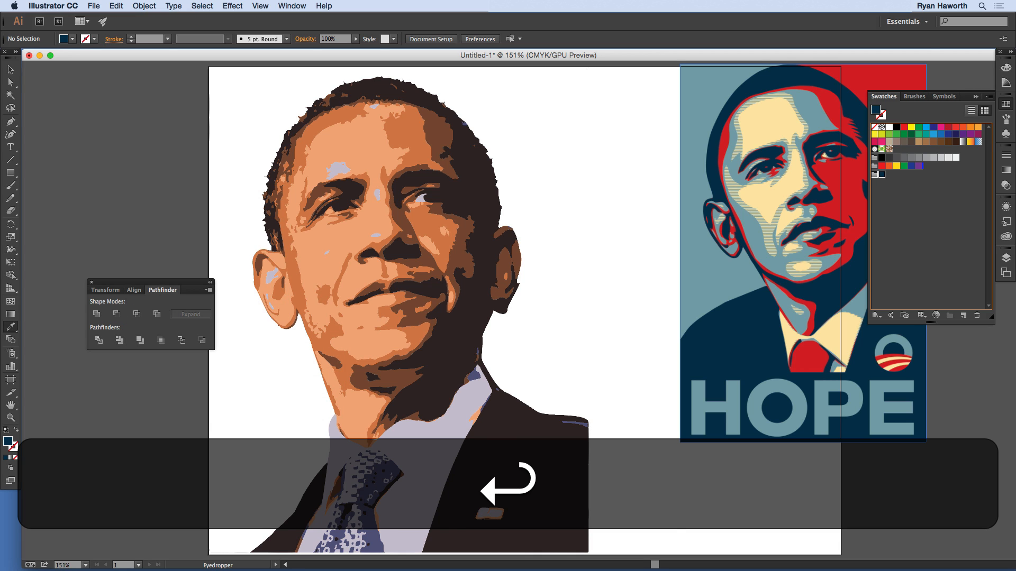
# Step: Sample the red, slate blue and cream from the HOPE poster and add each as a swatch to the "Obama Hope Colors" group
pyautogui.click(891, 225)
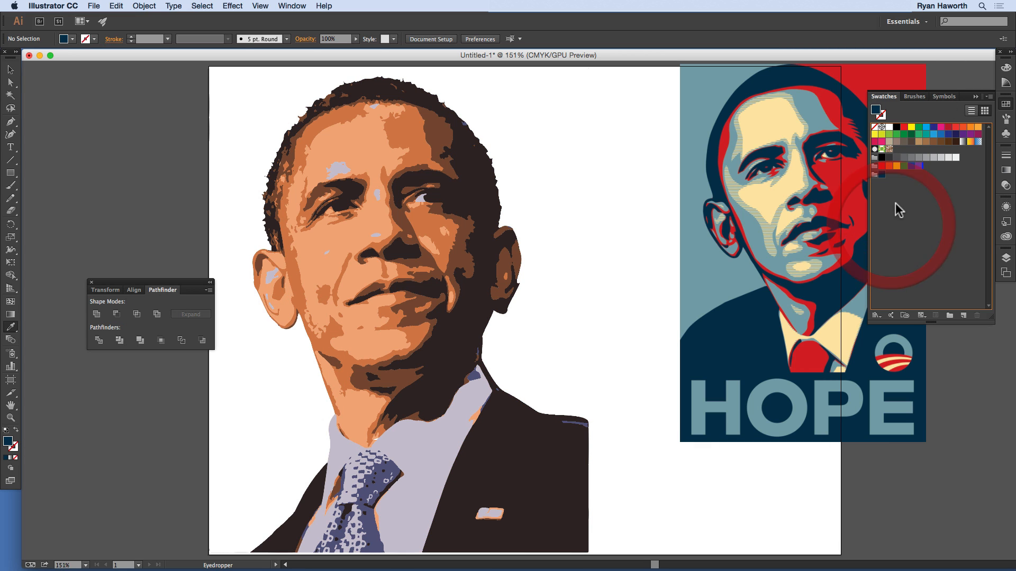
pyautogui.click(875, 176)
pyautogui.click(837, 179)
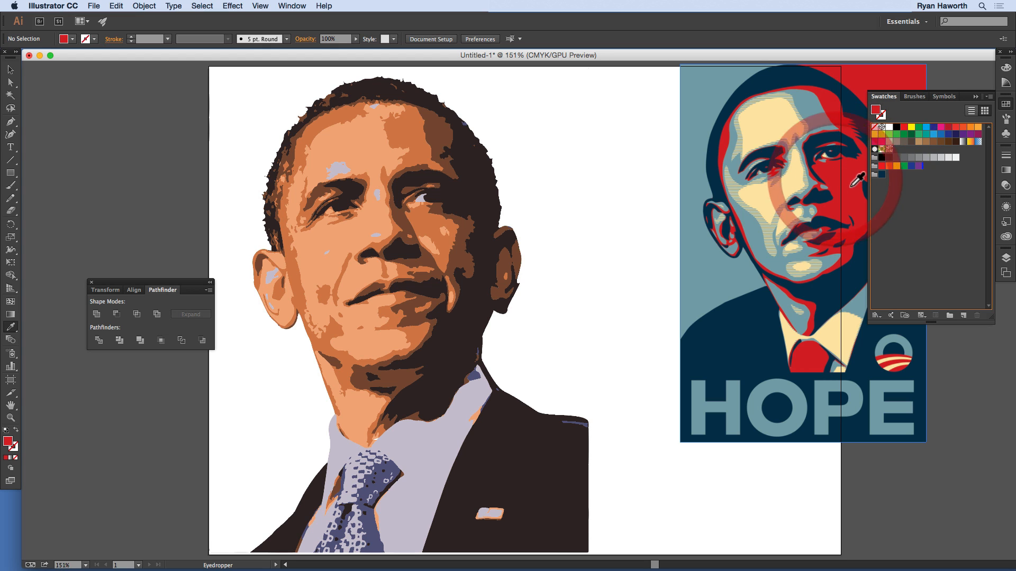
pyautogui.moveTo(876, 111); pyautogui.dragTo(881, 177)
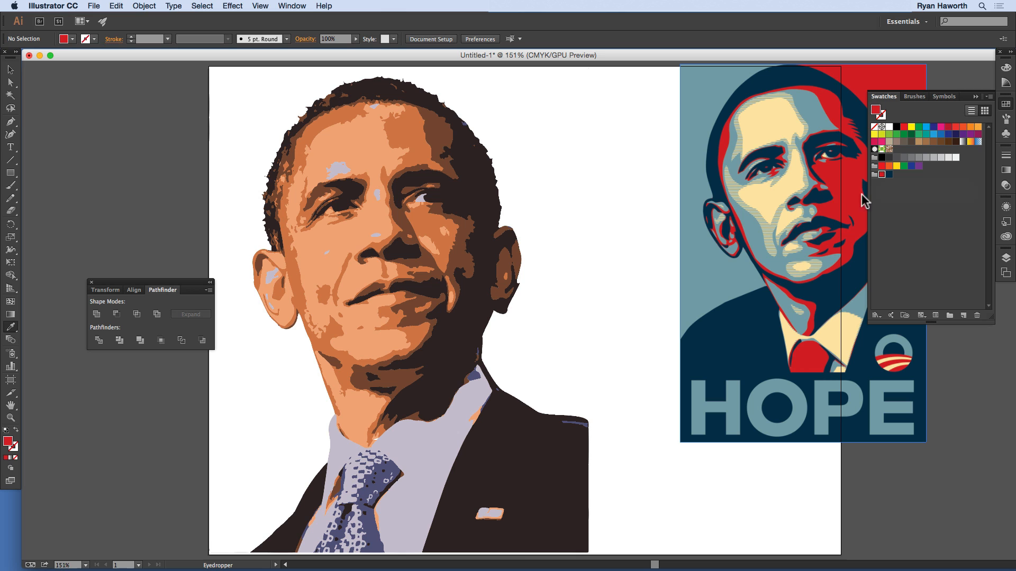
pyautogui.click(814, 116)
pyautogui.moveTo(876, 110); pyautogui.dragTo(880, 175)
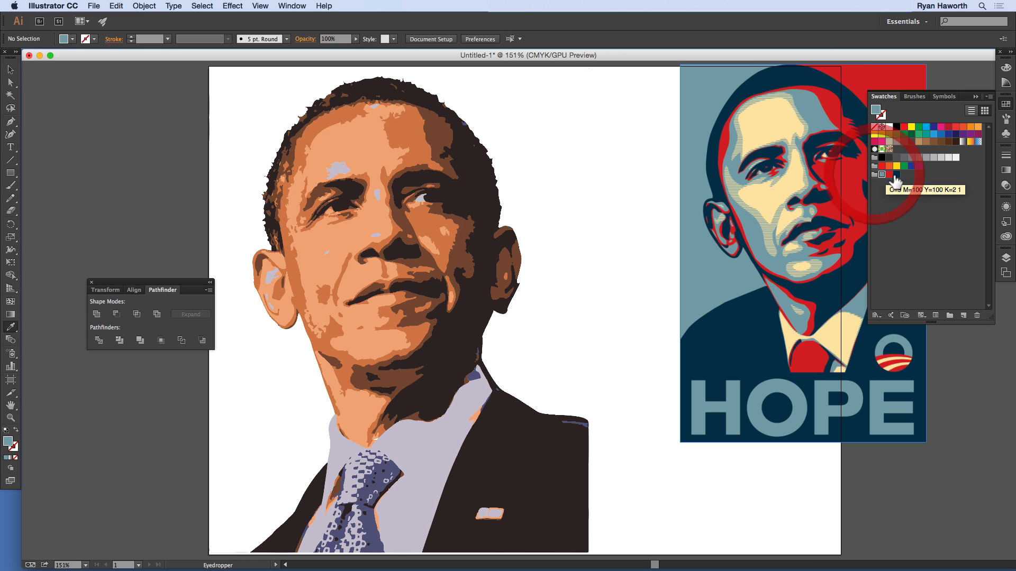
pyautogui.click(770, 118)
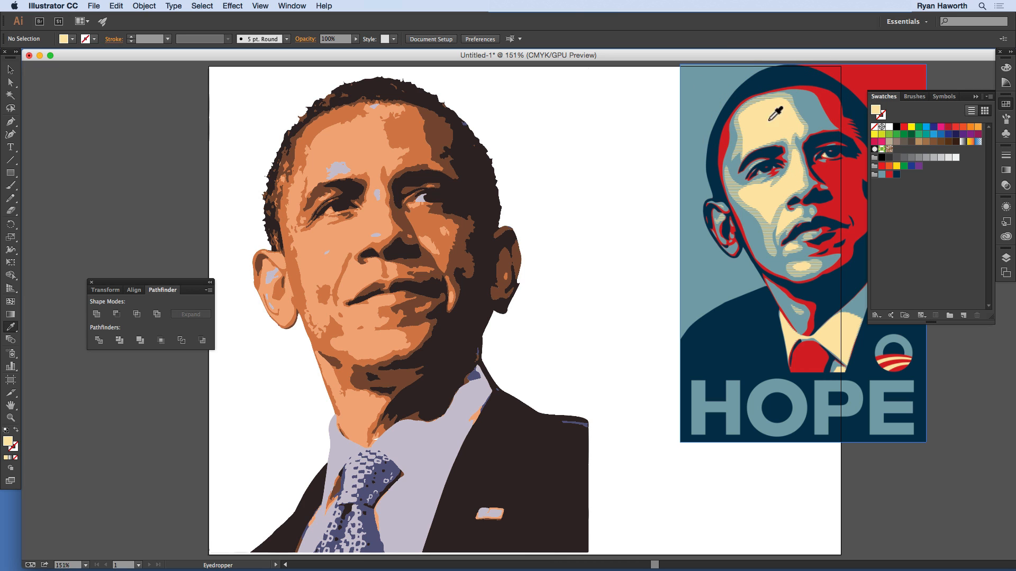
pyautogui.moveTo(876, 112); pyautogui.dragTo(881, 175)
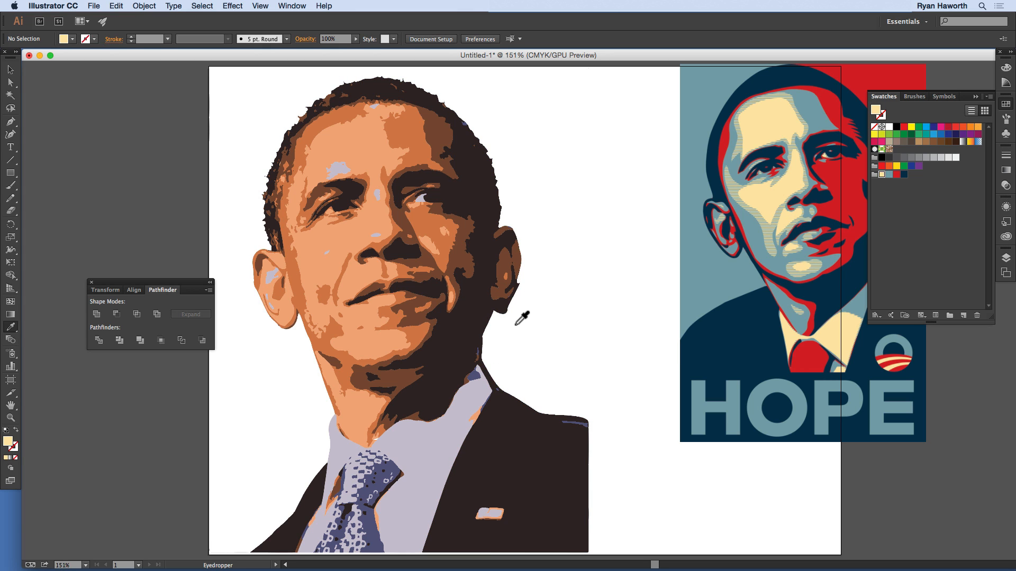
# Step: Select the whole traced portrait and recolor it in Recolor Artwork with the "Obama Hope Colors" group
pyautogui.press('v')
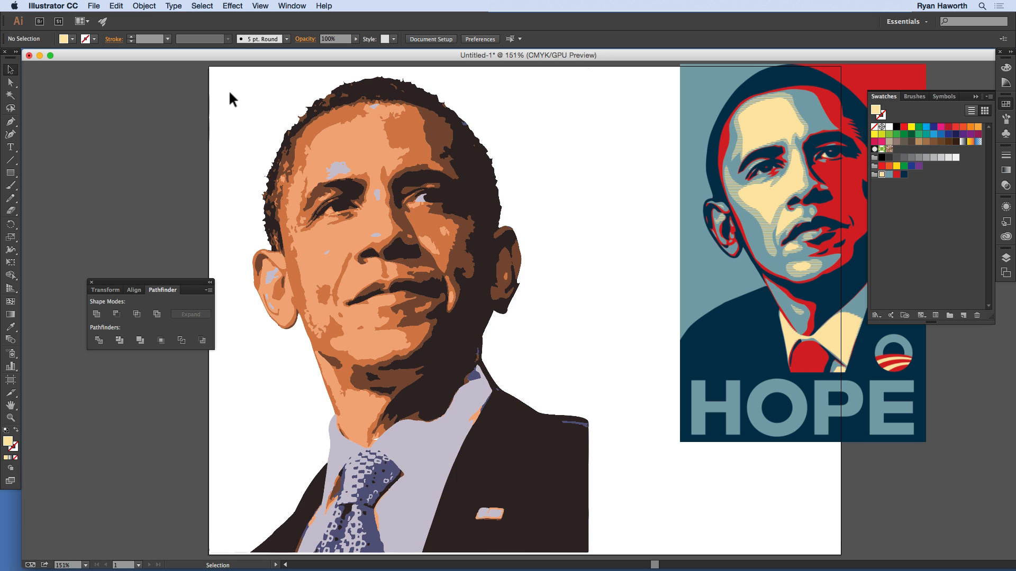
pyautogui.moveTo(229, 95); pyautogui.dragTo(498, 458)
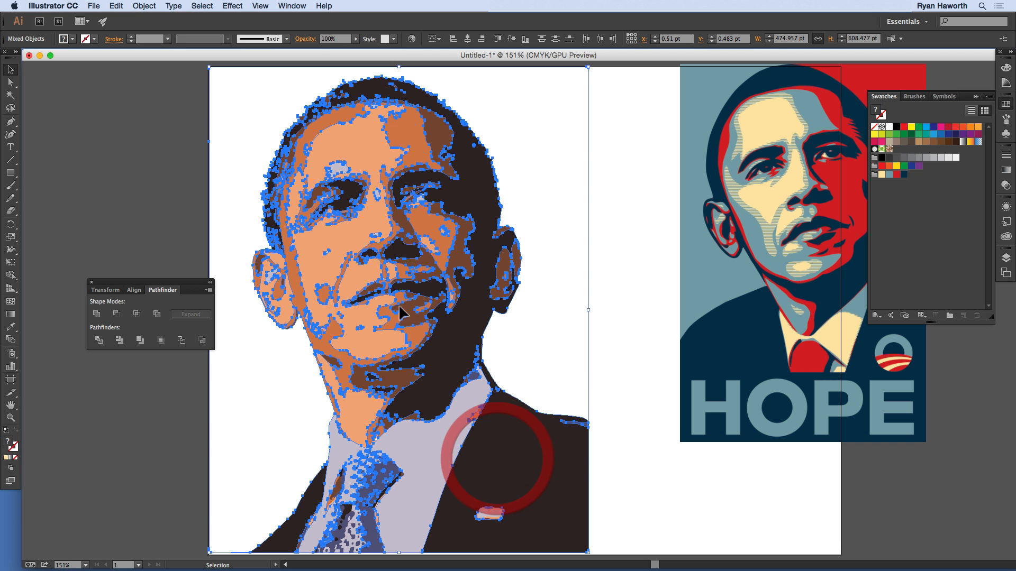
pyautogui.moveTo(198, 64); pyautogui.dragTo(608, 392)
pyautogui.press('super+0')
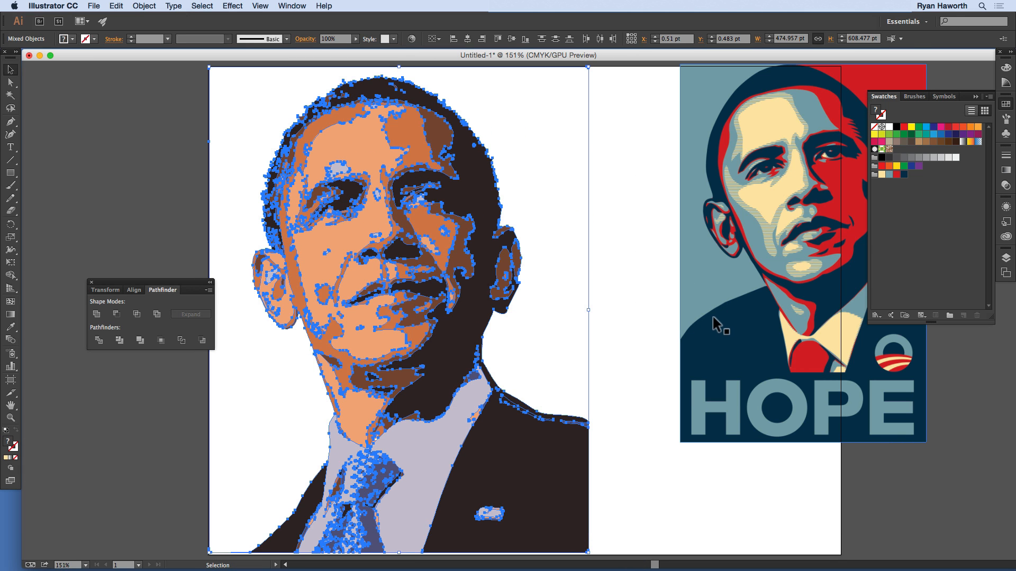
pyautogui.click(412, 38)
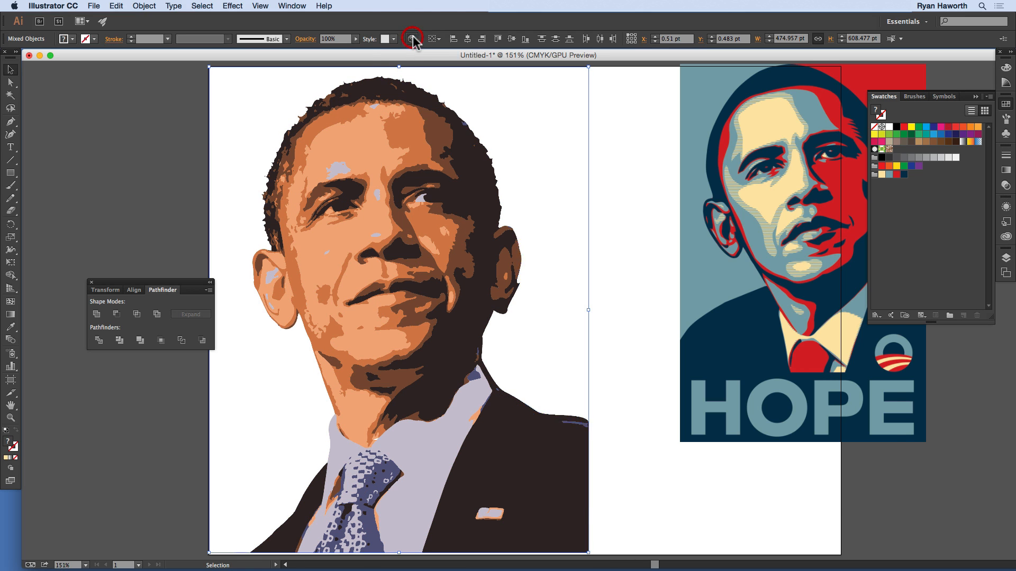
pyautogui.moveTo(591, 183); pyautogui.dragTo(583, 90)
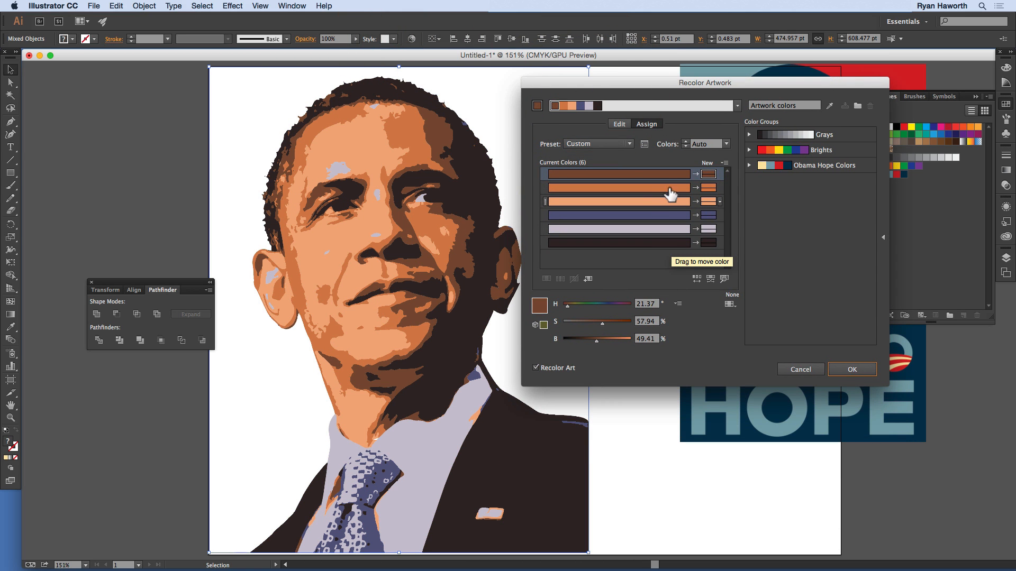
pyautogui.click(776, 171)
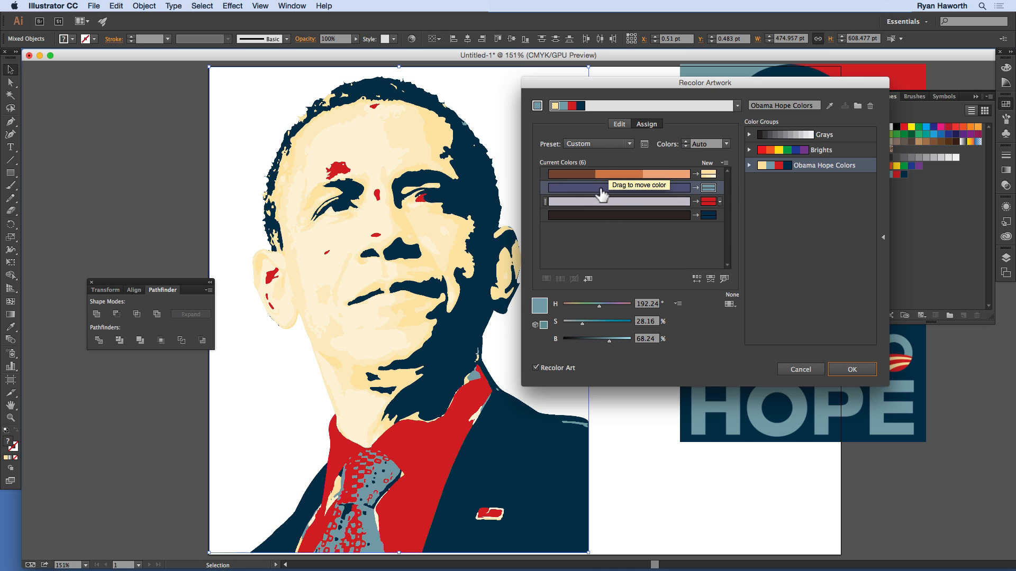
# Step: Highlight in the artwork where the near-black and lavender source colors are used, and end the highlighting
pyautogui.click(725, 278)
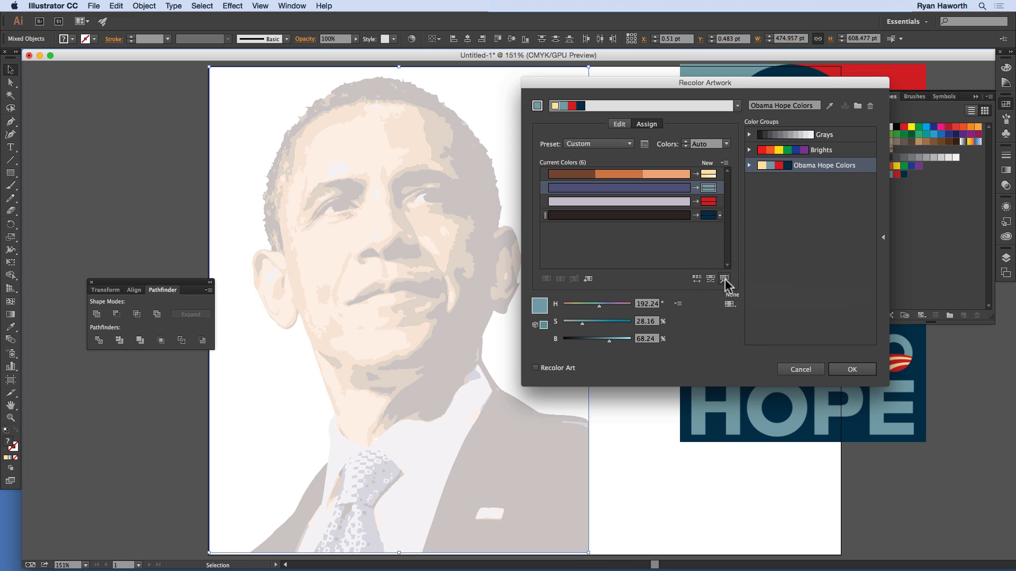
pyautogui.click(612, 214)
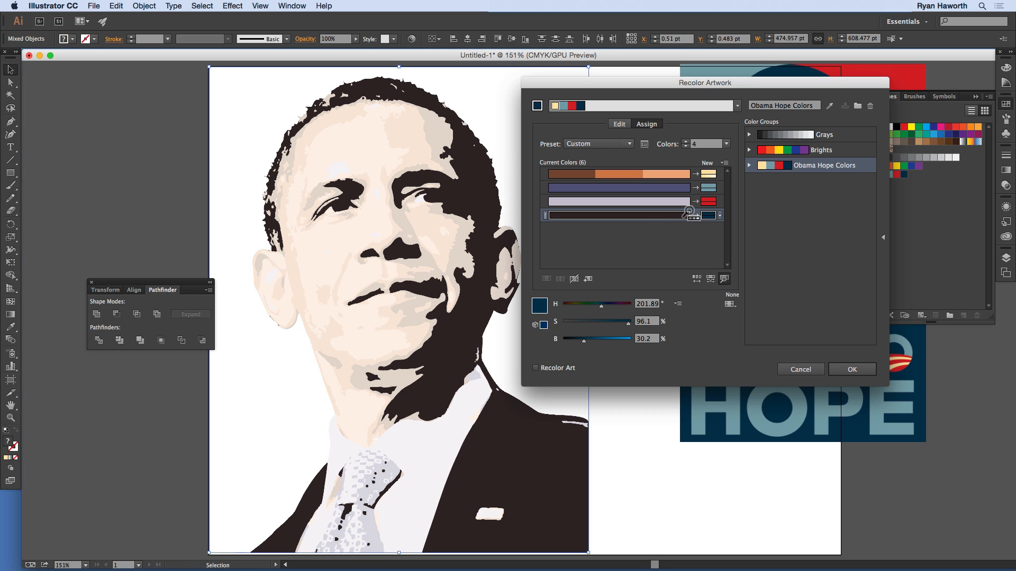
pyautogui.click(655, 202)
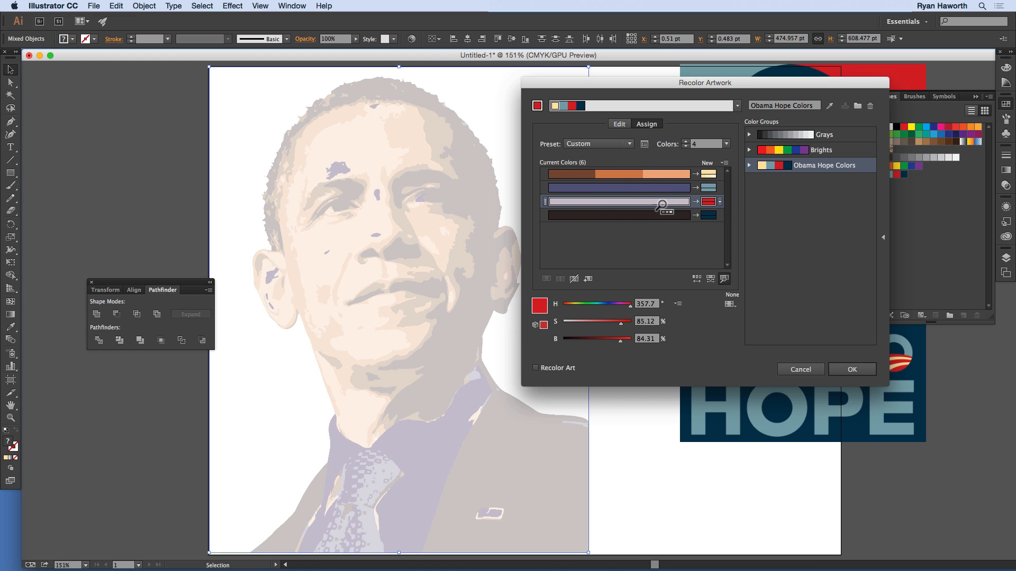
pyautogui.click(725, 278)
# Step: Reassign the source colors: lavender to cream, indigo to red, and dark brown and orange to slate blue
pyautogui.moveTo(665, 203); pyautogui.dragTo(683, 175)
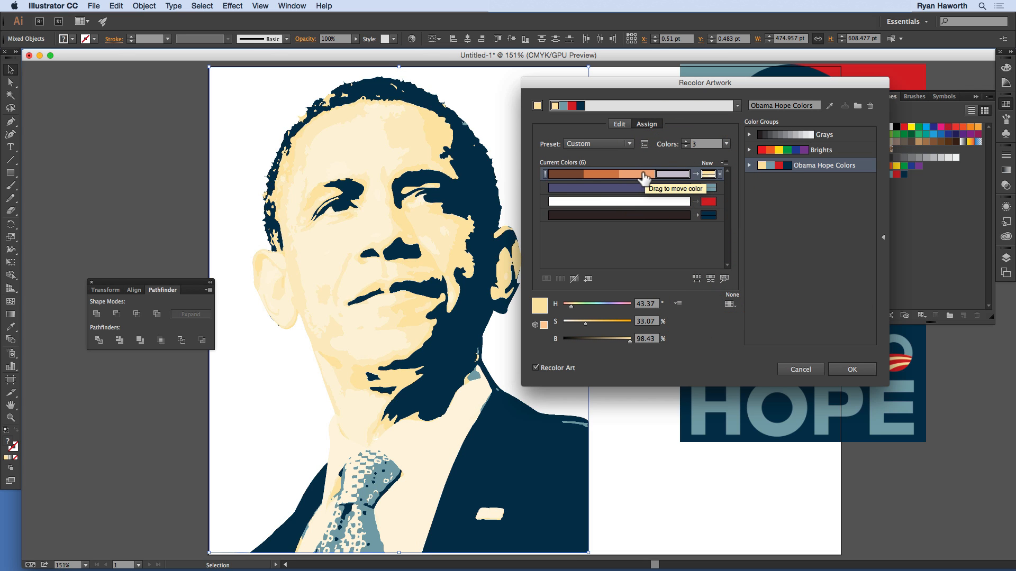
pyautogui.moveTo(580, 174); pyautogui.dragTo(581, 203)
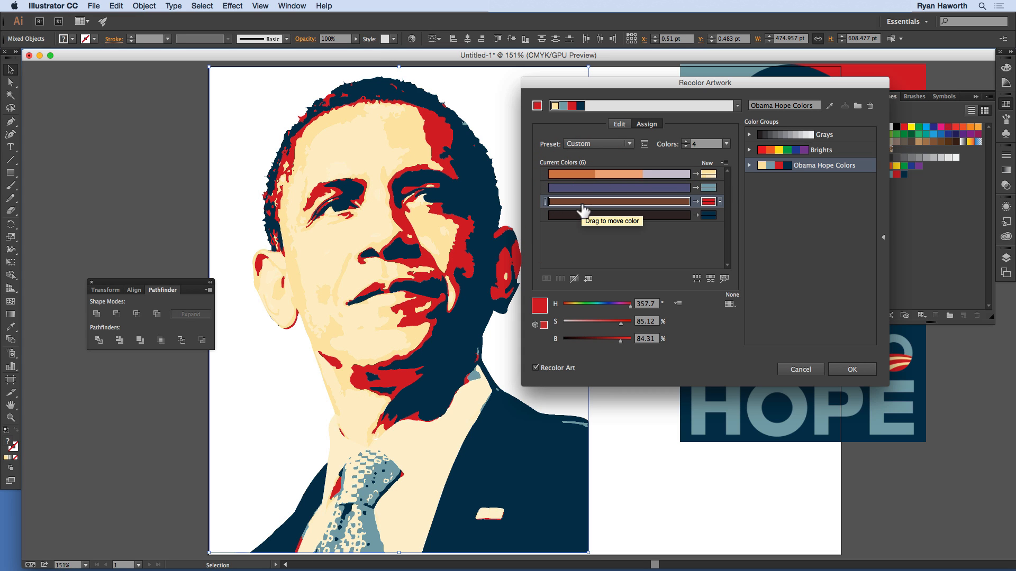
pyautogui.moveTo(589, 205); pyautogui.dragTo(636, 202)
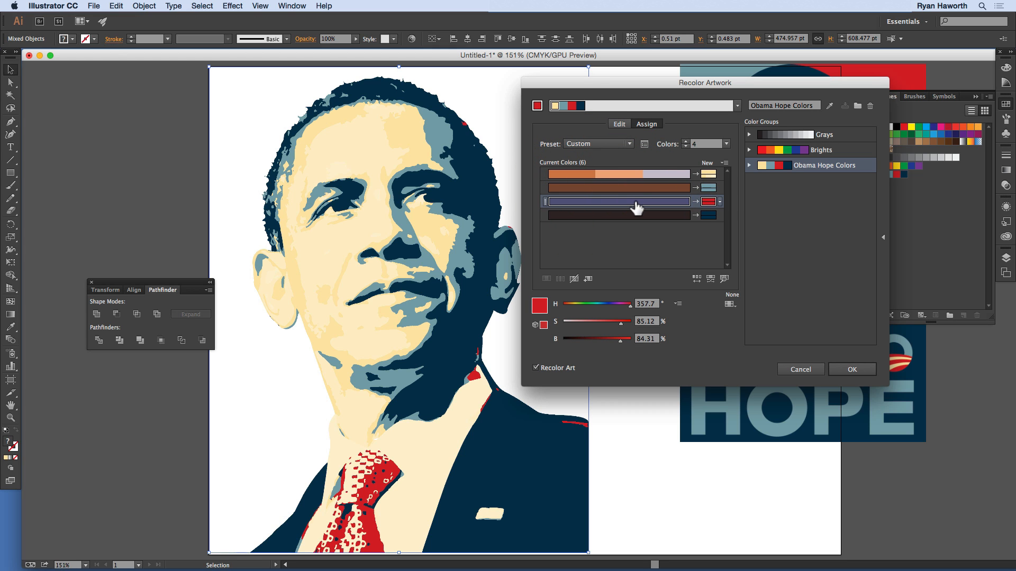
pyautogui.click(583, 175)
pyautogui.moveTo(595, 186)
pyautogui.mouseDown()
pyautogui.moveTo(617, 177)
pyautogui.moveTo(610, 201)
pyautogui.moveTo(605, 175)
pyautogui.mouseUp()
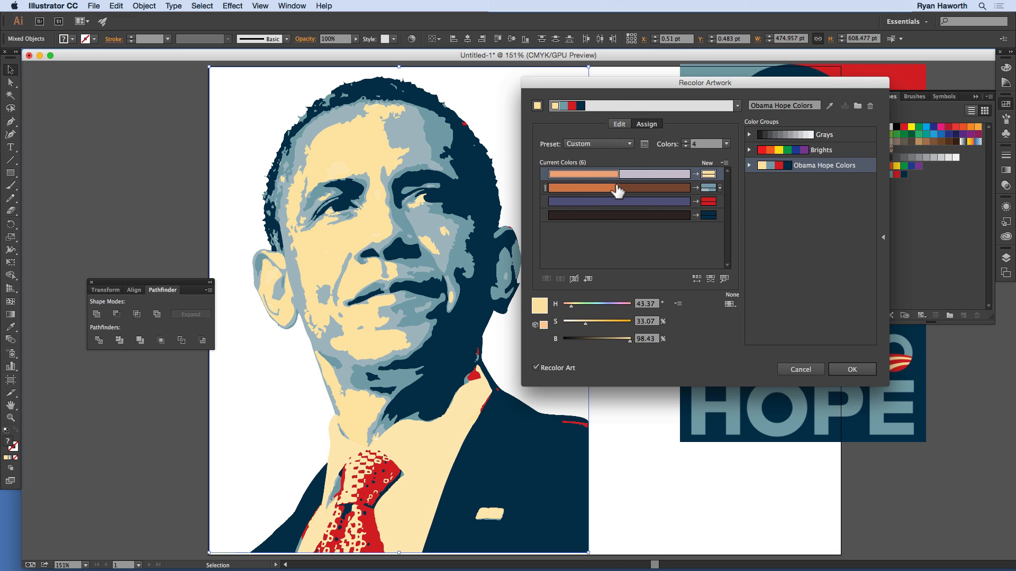
# Step: Reassign the dark brown source color to red, apply the recoloring, and deselect the portrait
pyautogui.moveTo(769, 86); pyautogui.dragTo(694, 294)
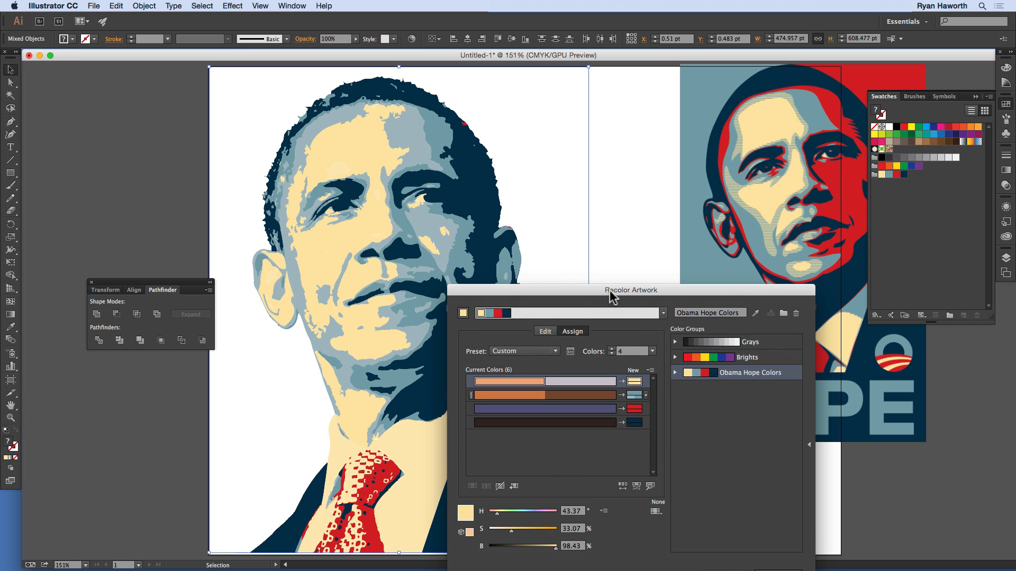
pyautogui.moveTo(609, 293); pyautogui.dragTo(633, 156)
pyautogui.click(602, 259)
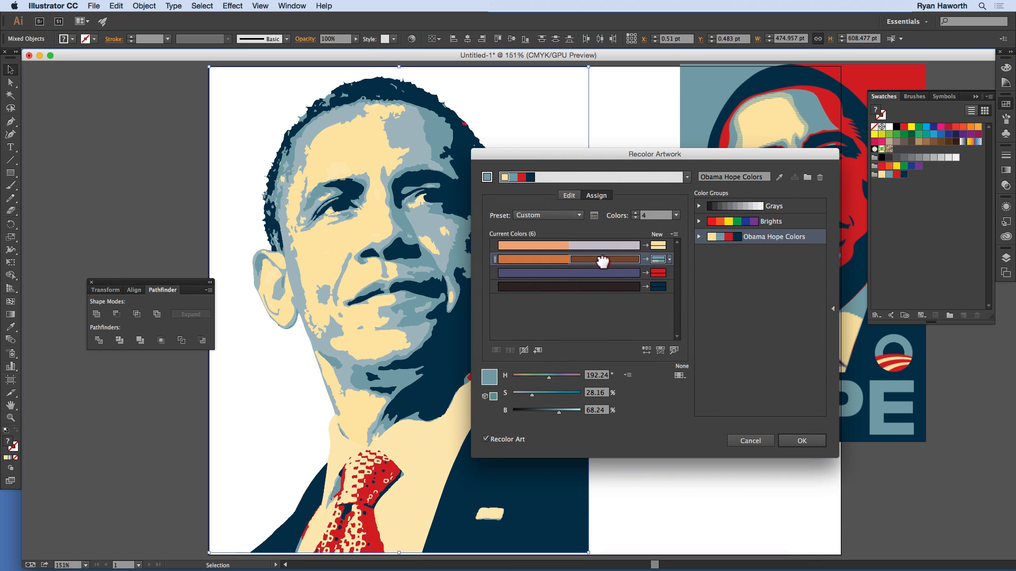
pyautogui.moveTo(602, 260); pyautogui.dragTo(624, 273)
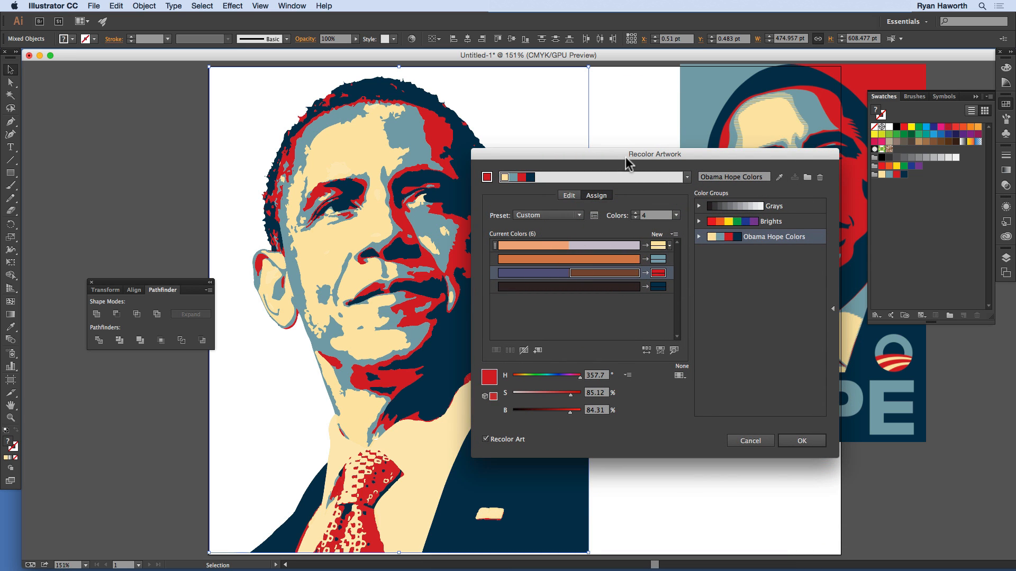
pyautogui.moveTo(626, 163); pyautogui.dragTo(612, 106)
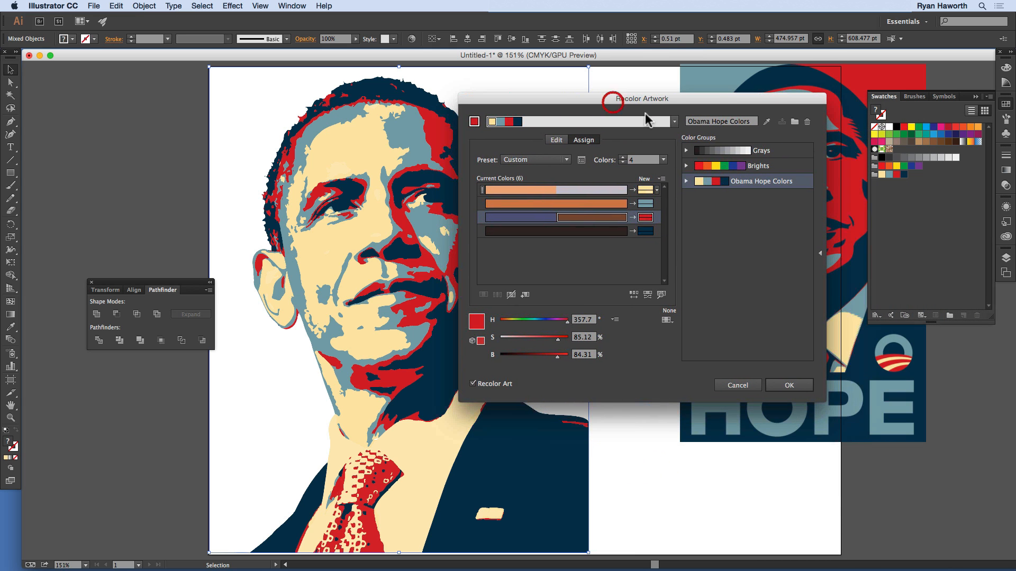
pyautogui.click(789, 386)
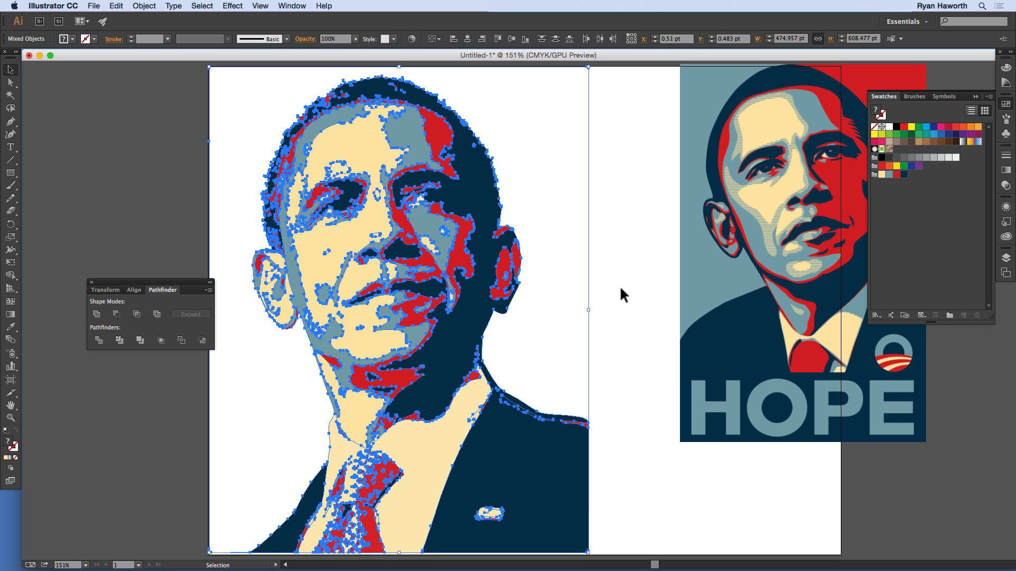
pyautogui.click(621, 289)
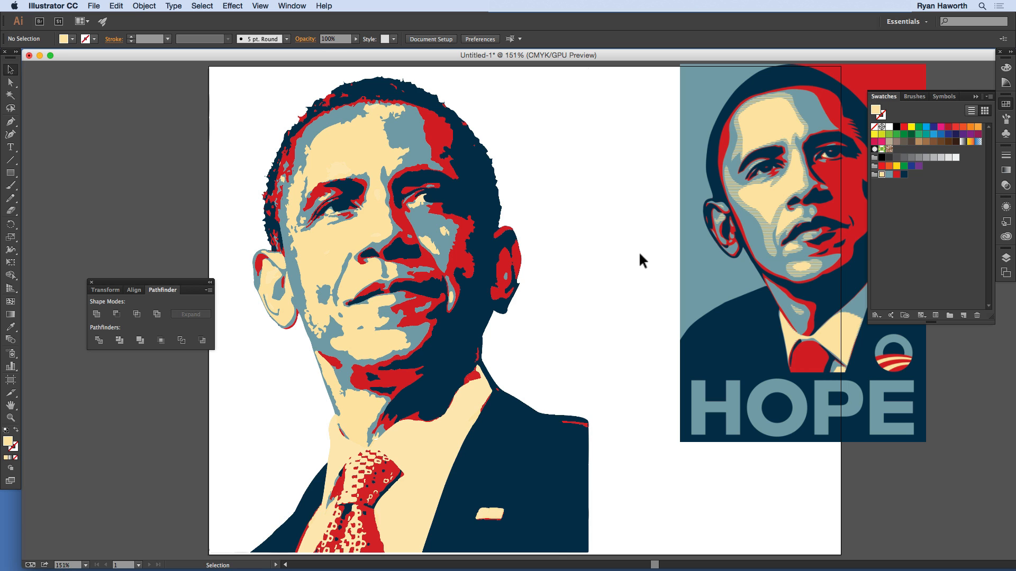
# Step: Move the HOPE poster image closer to the recolored portrait
pyautogui.press('space')
pyautogui.moveTo(635, 256); pyautogui.dragTo(537, 260)
pyautogui.moveTo(680, 225); pyautogui.dragTo(606, 241)
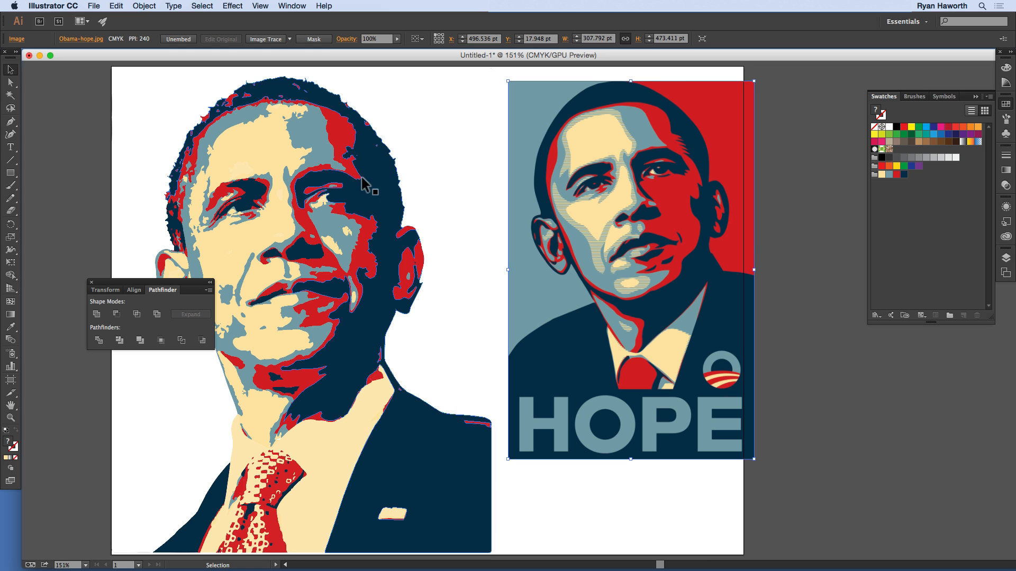
# Step: Image Trace the HOPE poster with the 6 Colors preset, expand the tracing, and deselect it
pyautogui.click(288, 39)
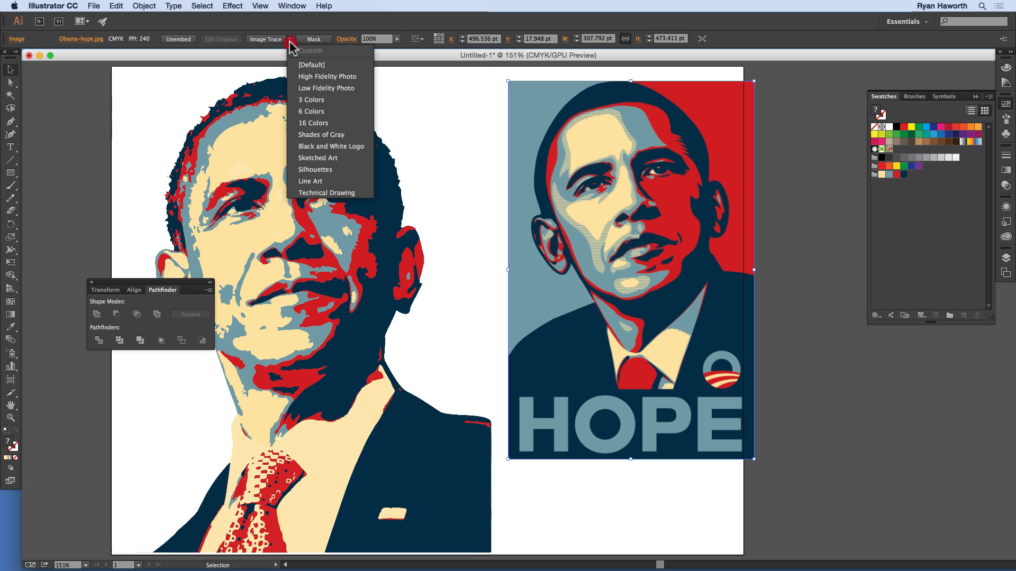
pyautogui.click(313, 110)
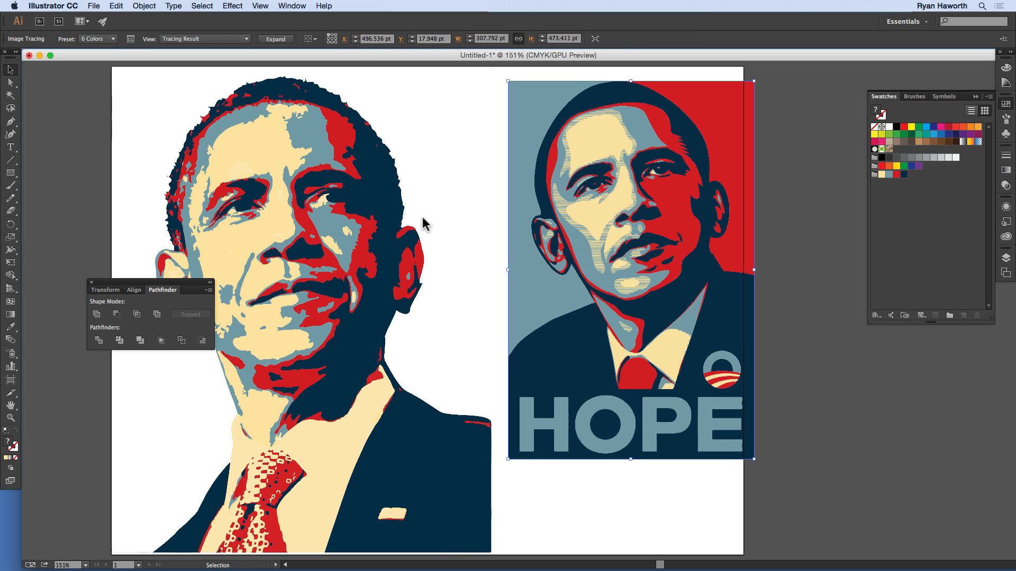
pyautogui.click(277, 39)
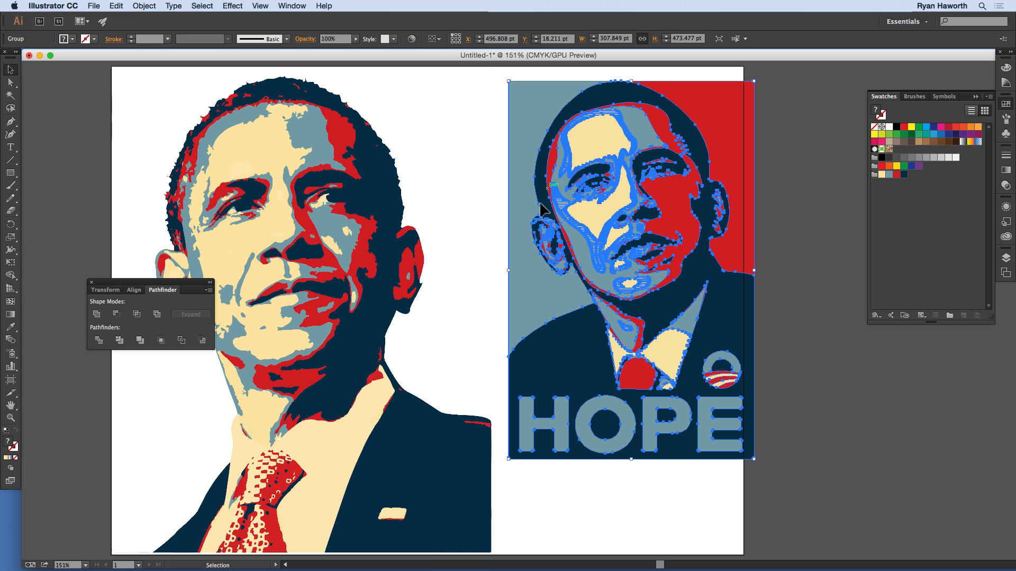
pyautogui.click(782, 157)
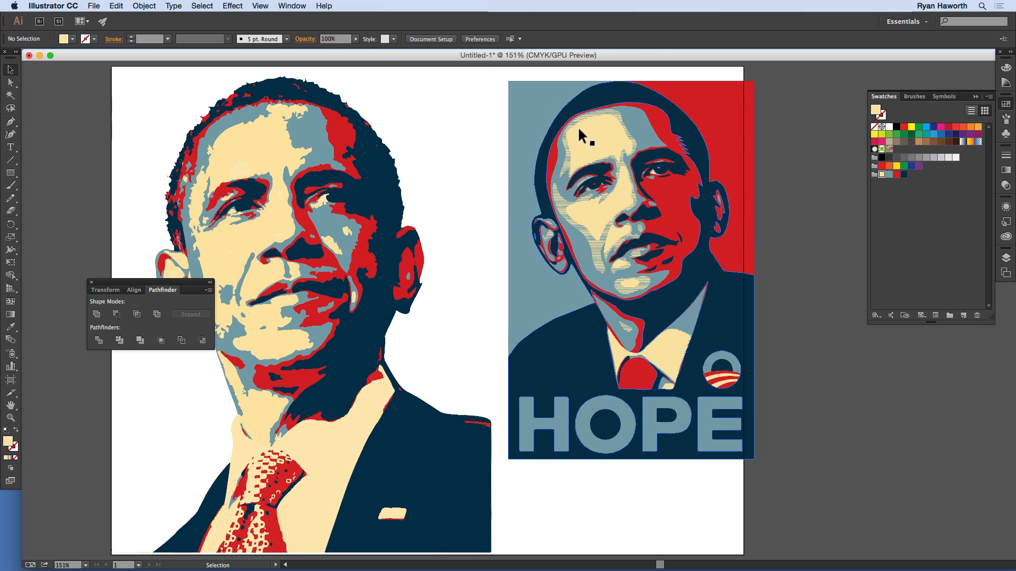
pyautogui.click(773, 208)
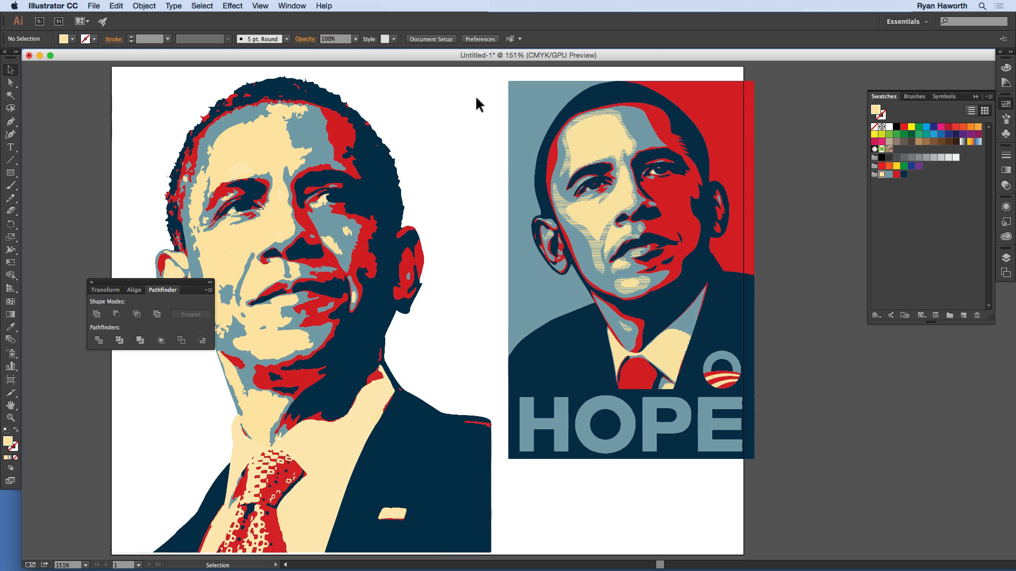
# Step: Open the traced poster in Recolor Artwork and save its colors as a new color group named "New Hope"
pyautogui.click(623, 127)
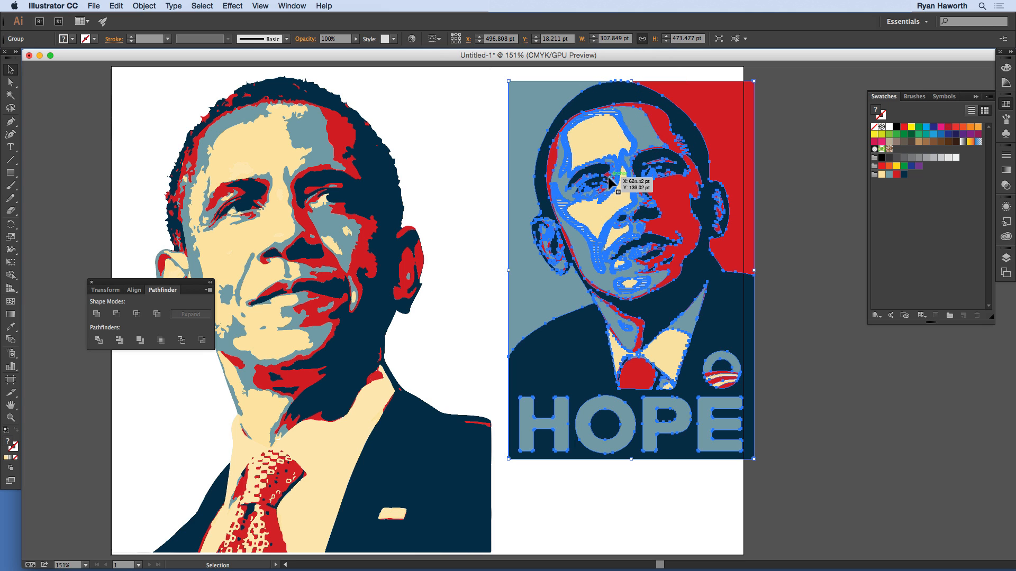
pyautogui.click(412, 40)
pyautogui.moveTo(685, 91); pyautogui.dragTo(351, 100)
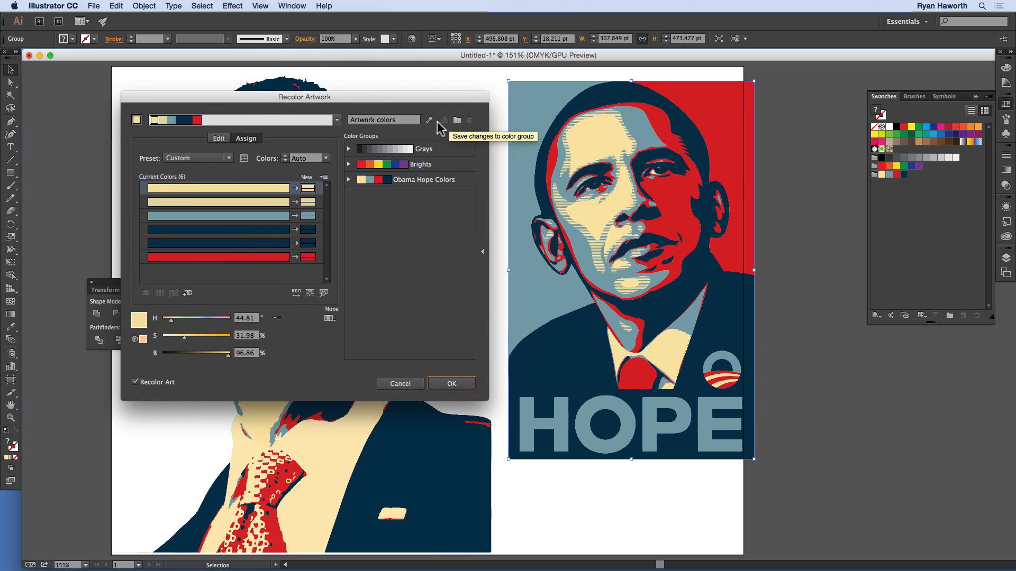
pyautogui.click(401, 120)
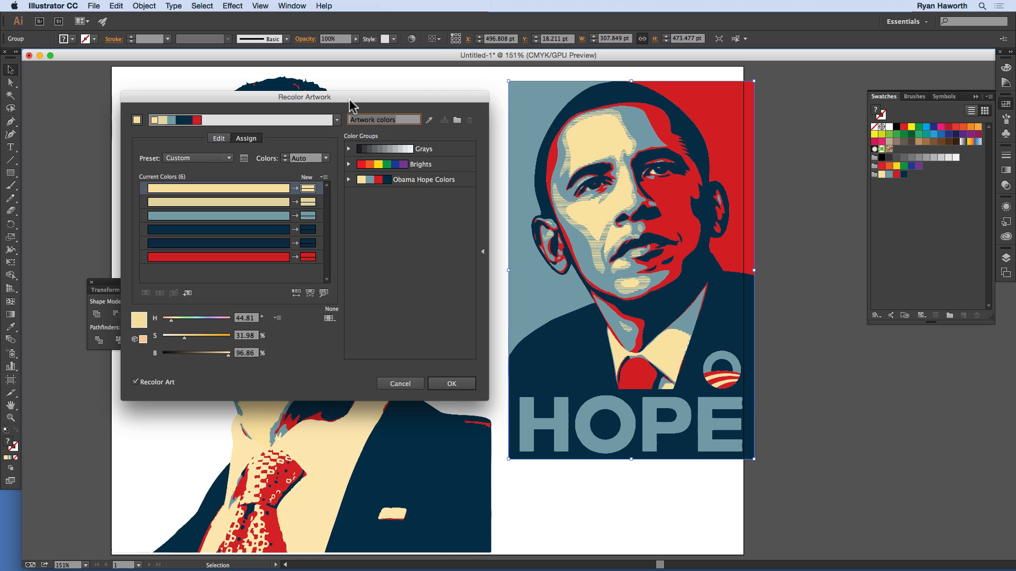
pyautogui.write('New Hope')
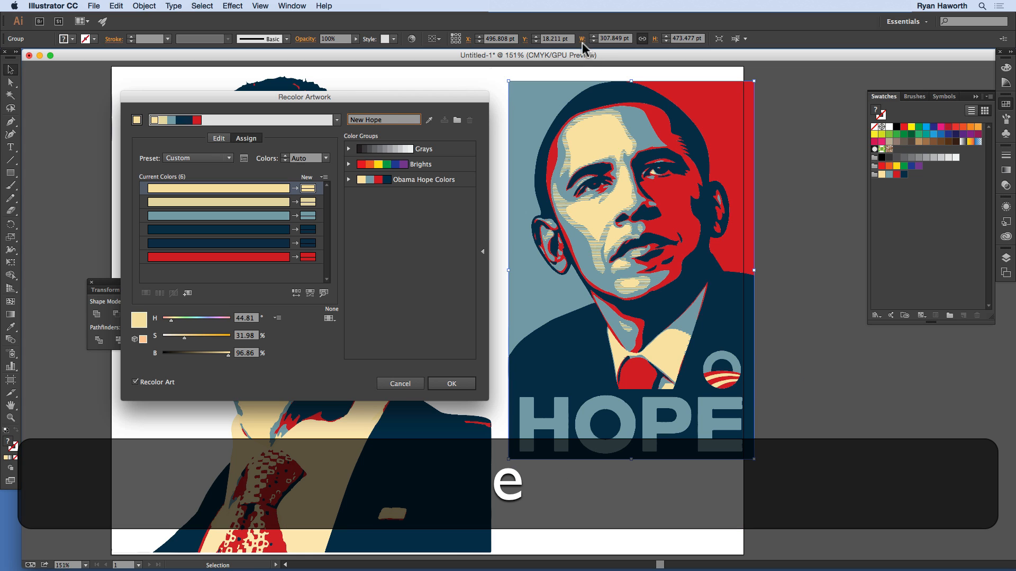
pyautogui.click(457, 120)
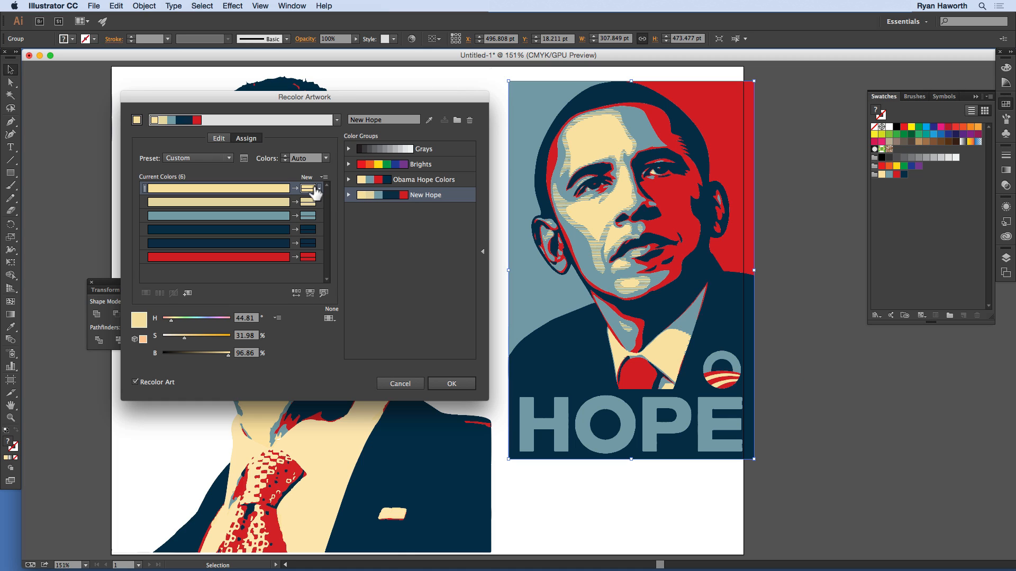
pyautogui.click(266, 188)
pyautogui.click(326, 158)
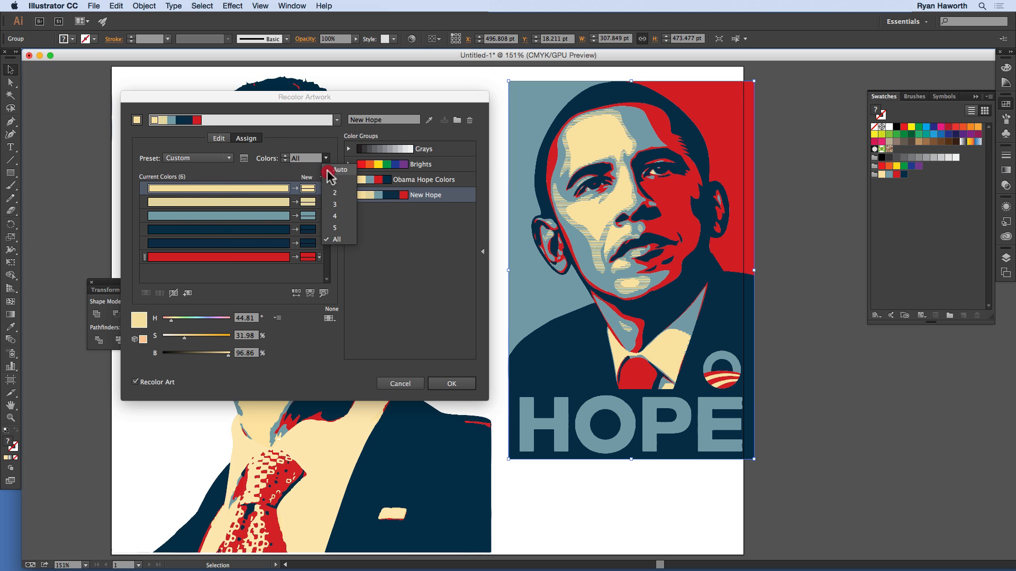
pyautogui.click(337, 212)
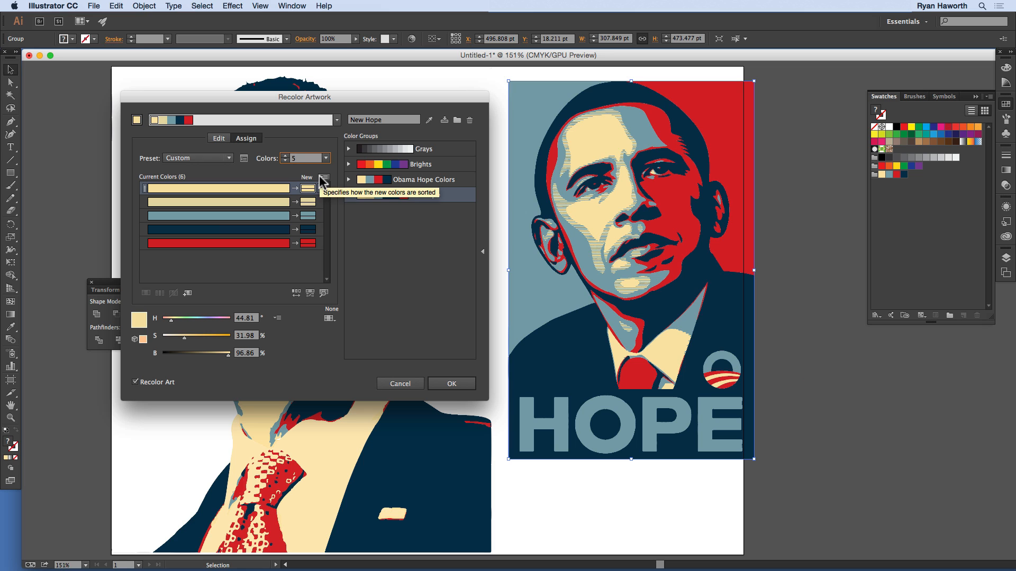
pyautogui.click(325, 158)
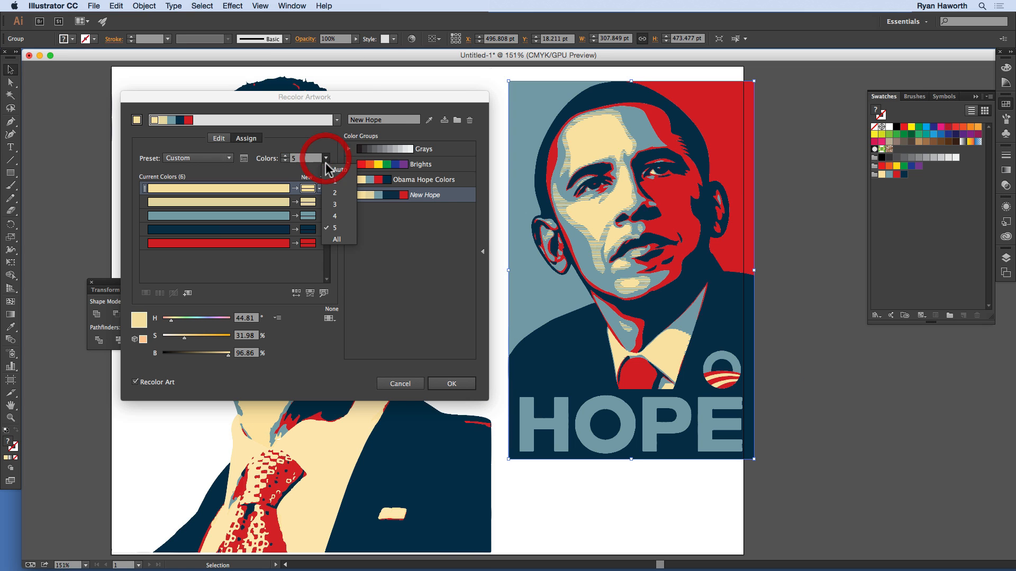
pyautogui.click(338, 170)
pyautogui.click(326, 158)
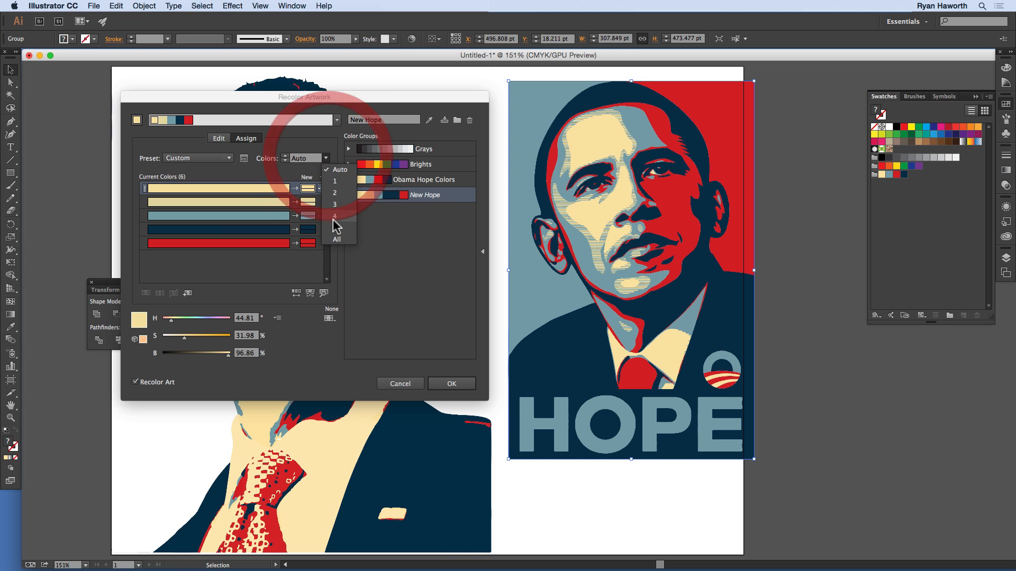
pyautogui.click(338, 240)
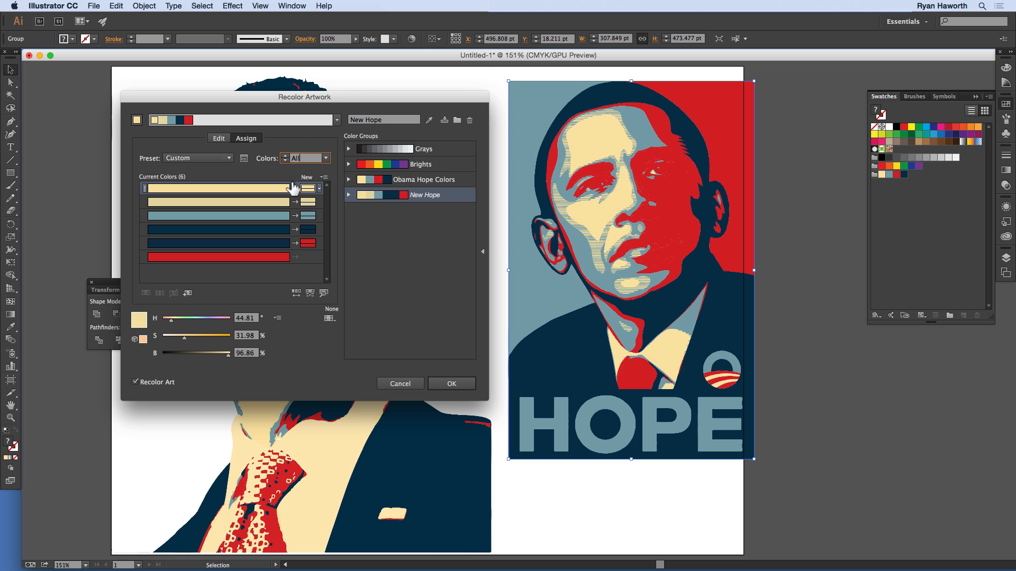
pyautogui.moveTo(271, 204); pyautogui.dragTo(279, 243)
pyautogui.click(277, 229)
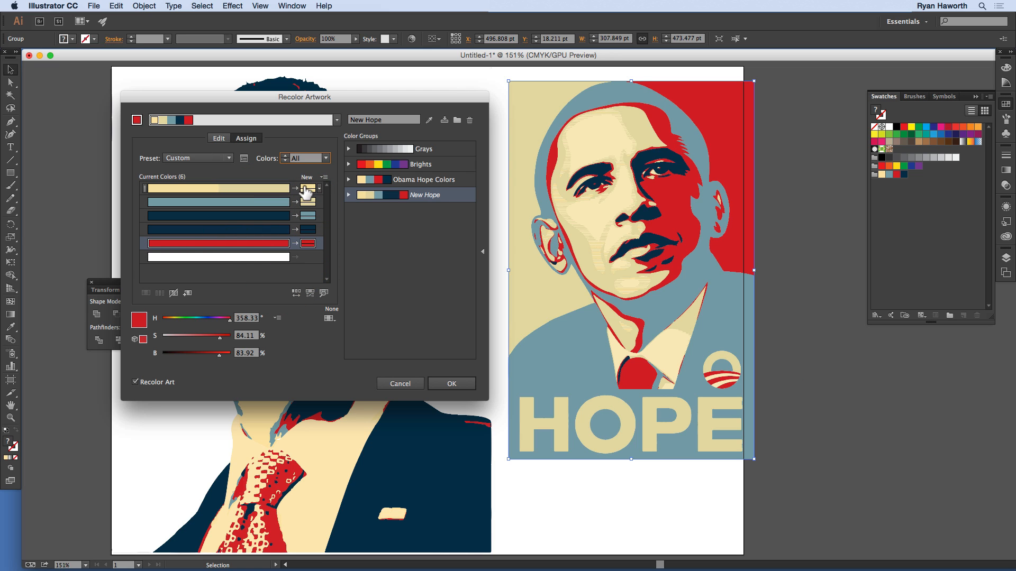
pyautogui.click(444, 121)
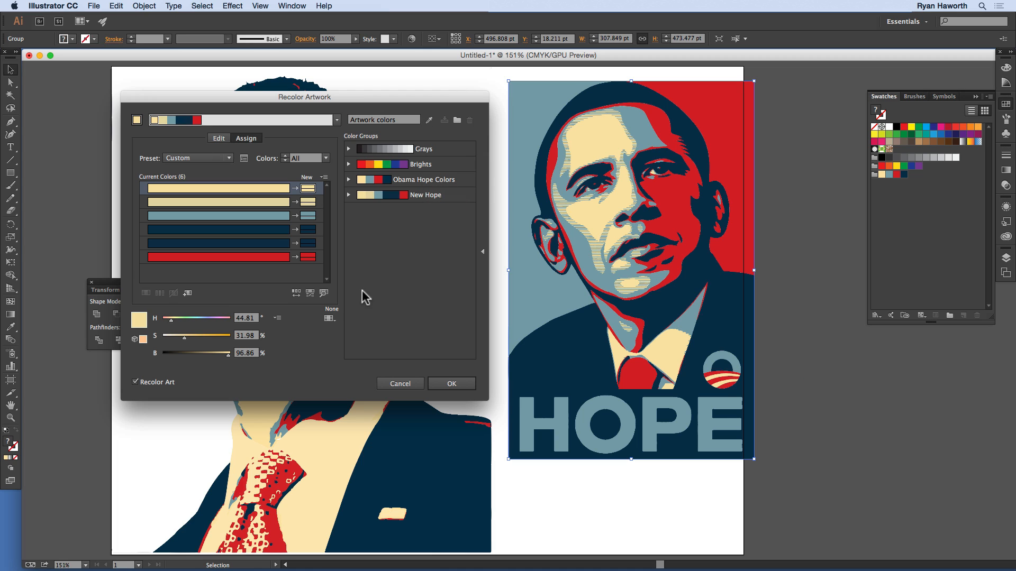
# Step: Merge the two cream source colors into one row and the two navy source colors into another
pyautogui.click(272, 243)
pyautogui.moveTo(273, 229); pyautogui.dragTo(276, 189)
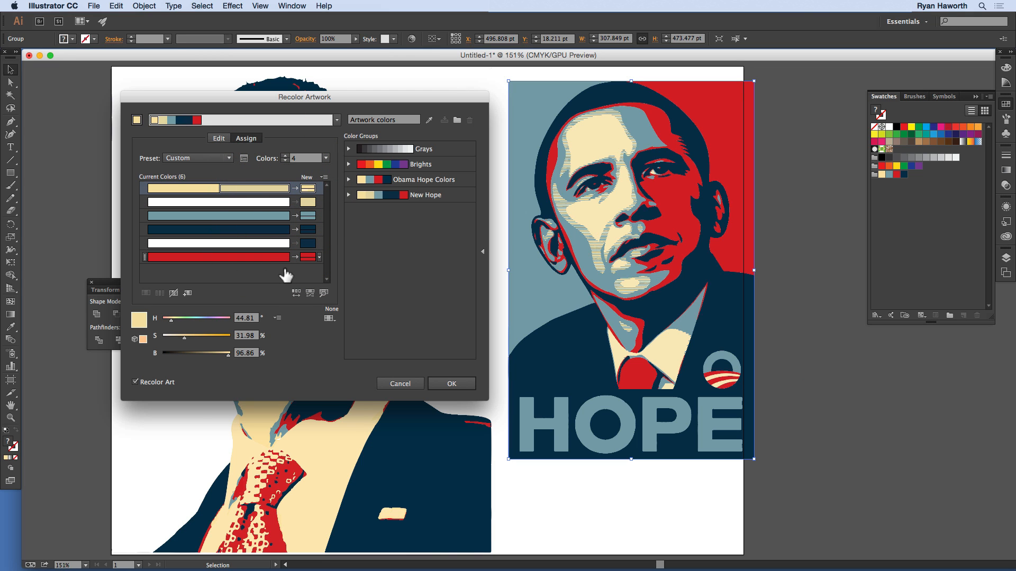
pyautogui.moveTo(316, 245); pyautogui.dragTo(319, 244)
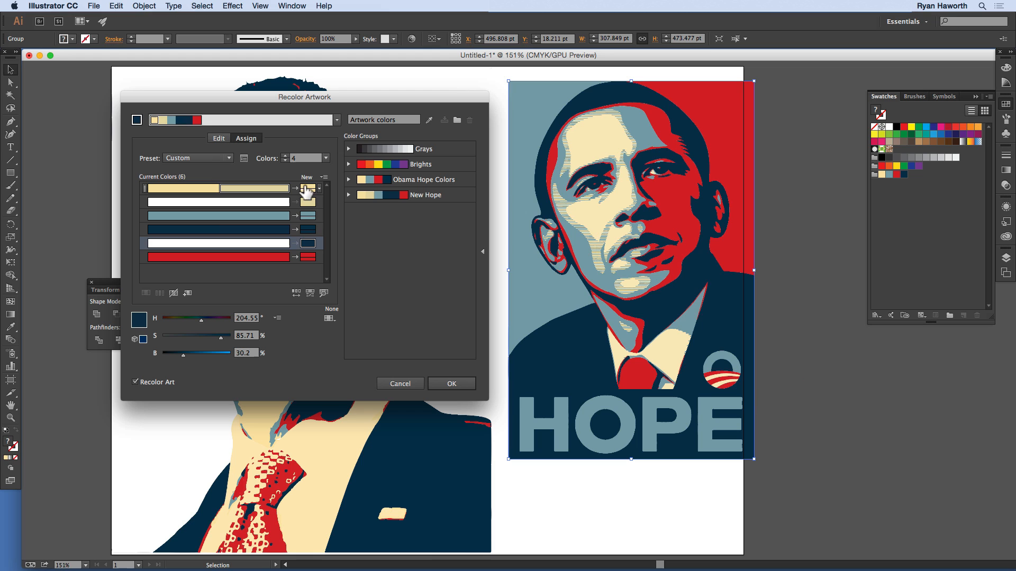
# Step: Recolor the poster's red to purple with hue 272° and its navy to dark green with hue 152°
pyautogui.click(306, 258)
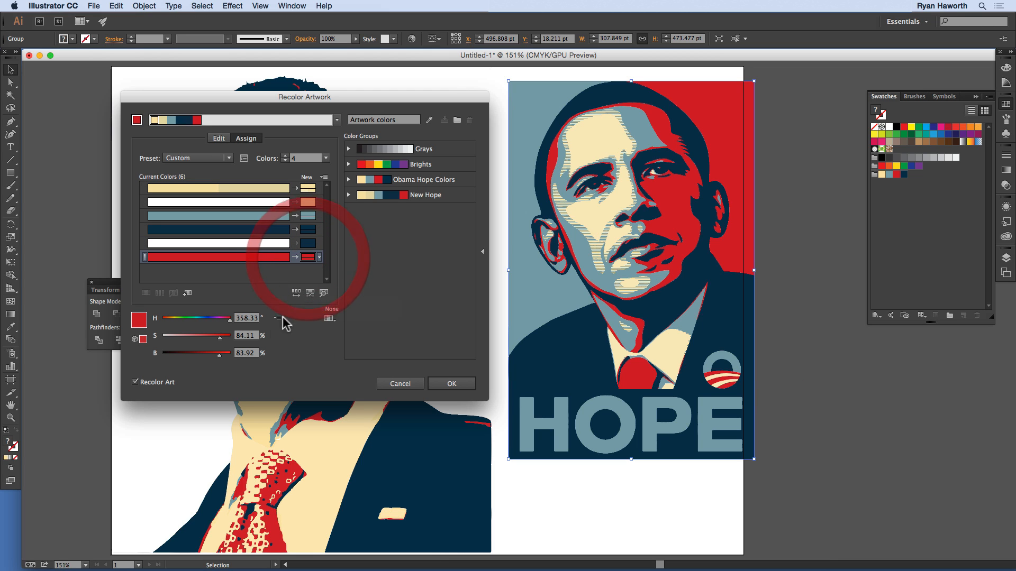
pyautogui.click(214, 318)
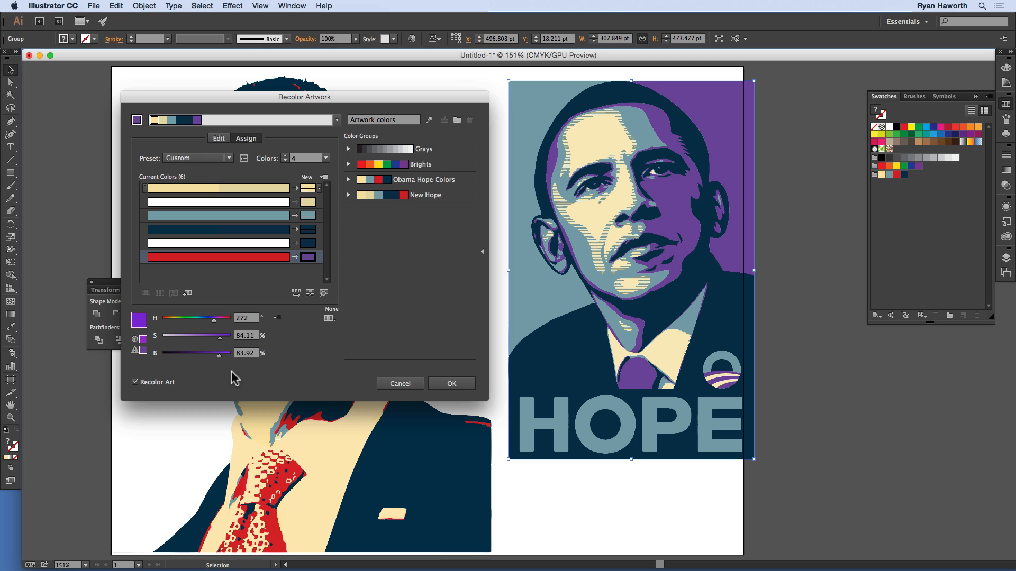
pyautogui.click(308, 229)
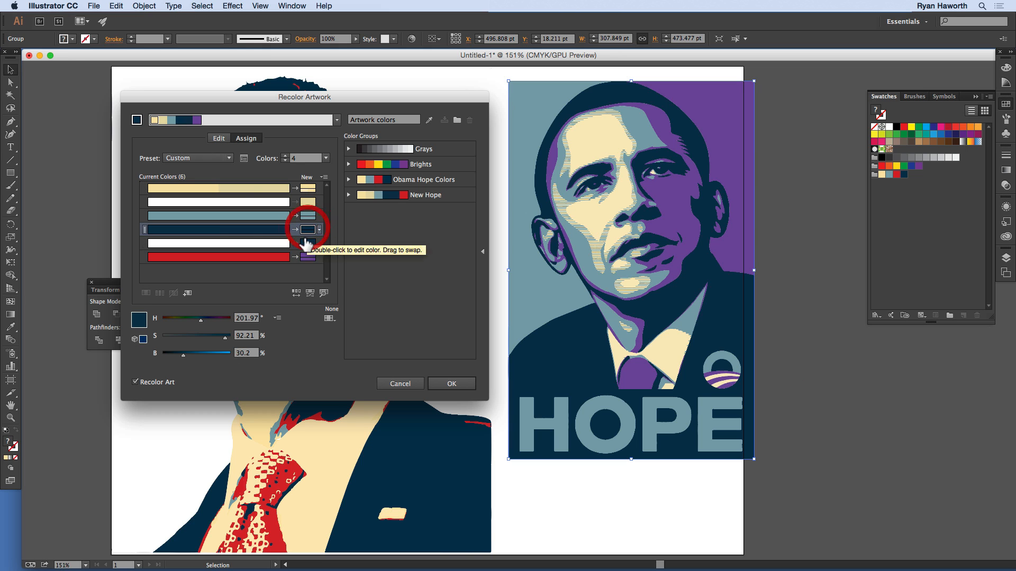
pyautogui.click(196, 320)
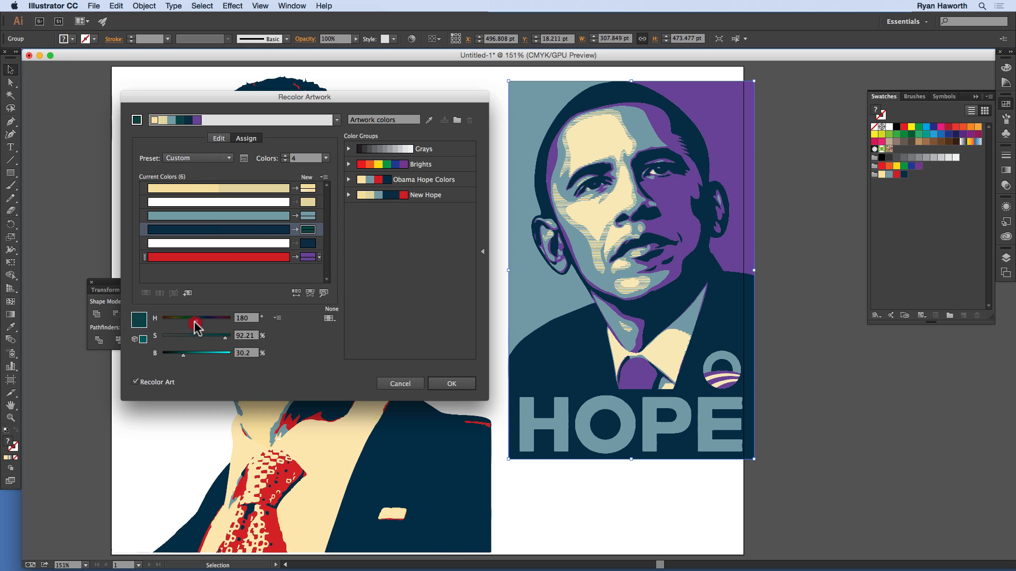
pyautogui.click(191, 319)
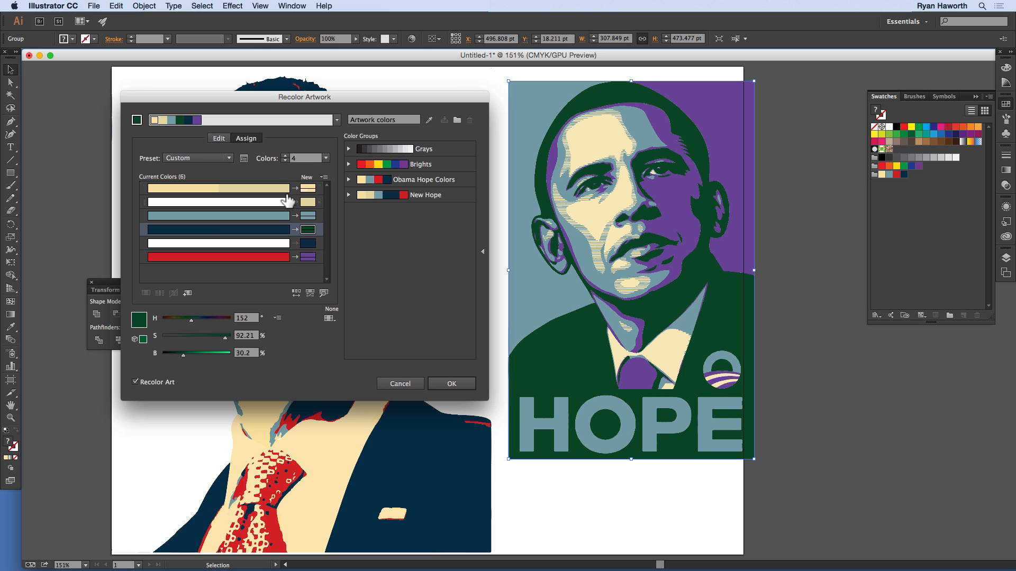
# Step: Recolor the poster's cream to light blue with hue 188° and its blue-gray to muted red with hue 0° and saturation 52%
pyautogui.click(284, 188)
pyautogui.click(201, 319)
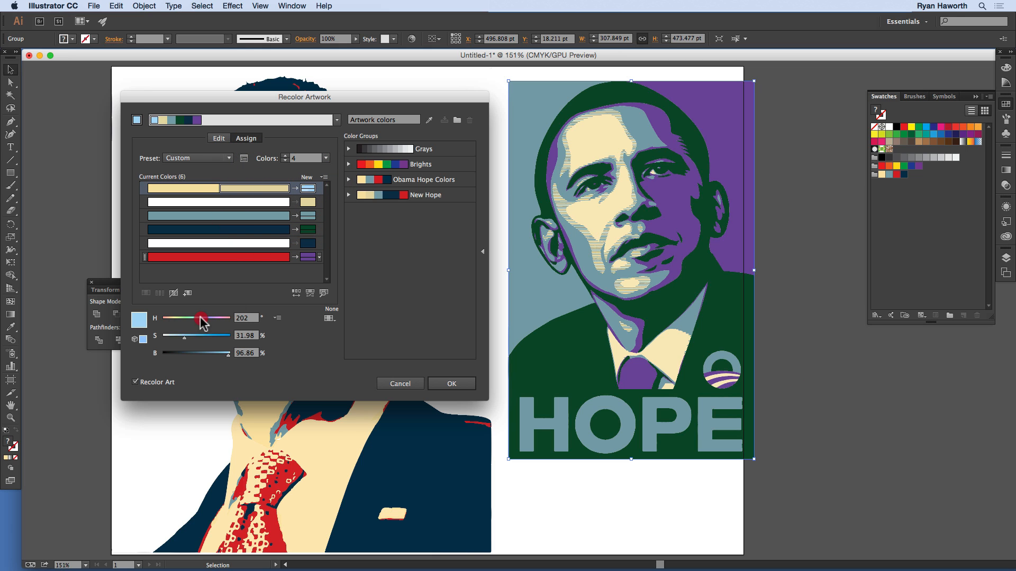
pyautogui.moveTo(202, 319); pyautogui.dragTo(198, 320)
pyautogui.click(266, 217)
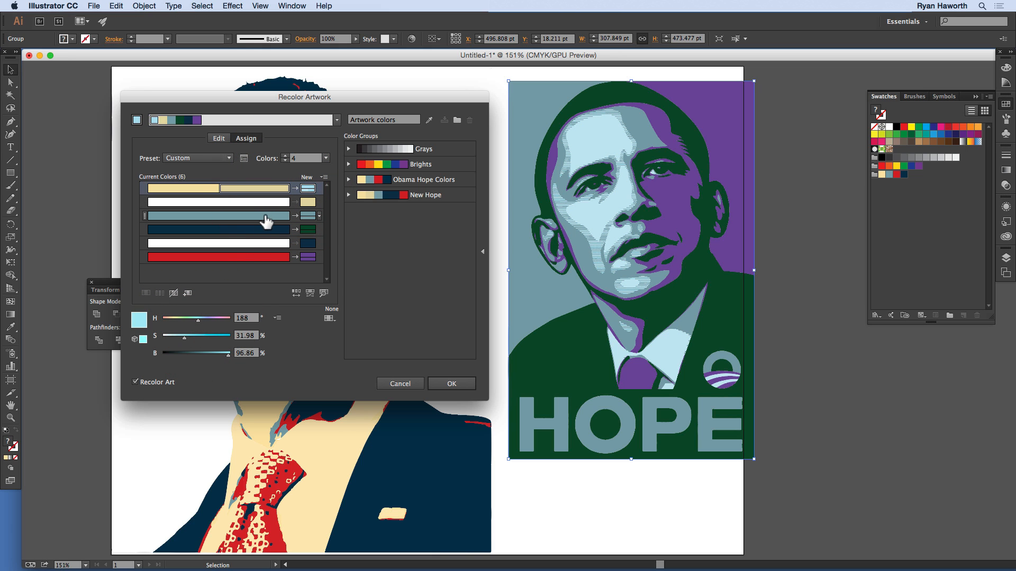
pyautogui.click(266, 222)
pyautogui.click(216, 319)
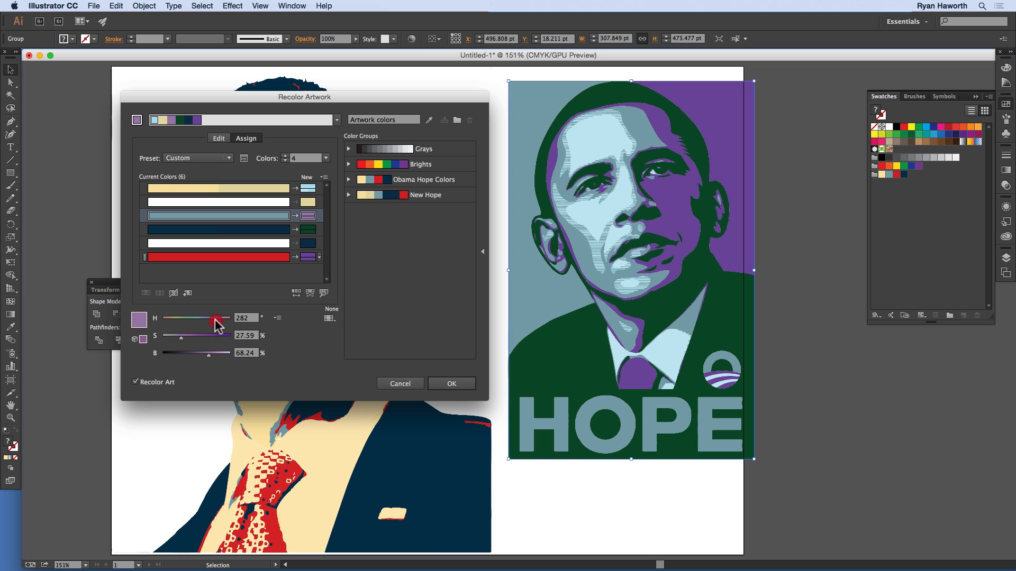
pyautogui.moveTo(215, 319); pyautogui.dragTo(161, 319)
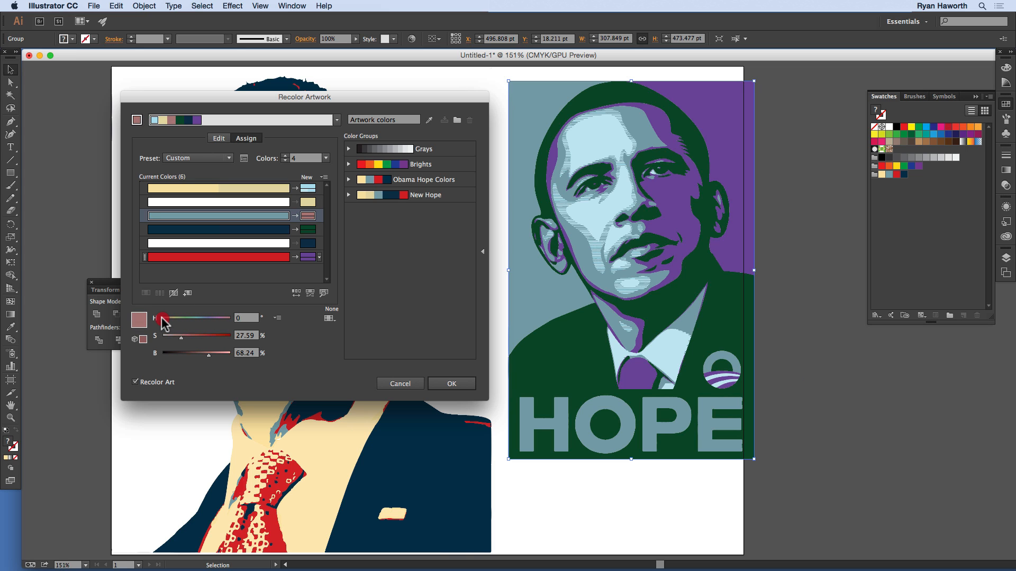
pyautogui.click(198, 337)
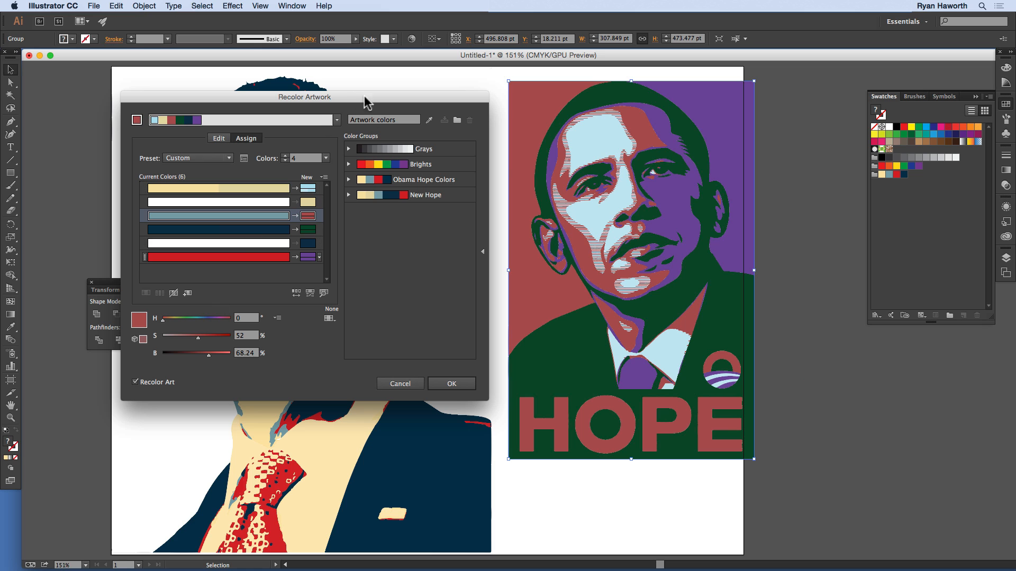
# Step: Apply the recoloring to the HOPE poster and leave it deselected
pyautogui.click(448, 384)
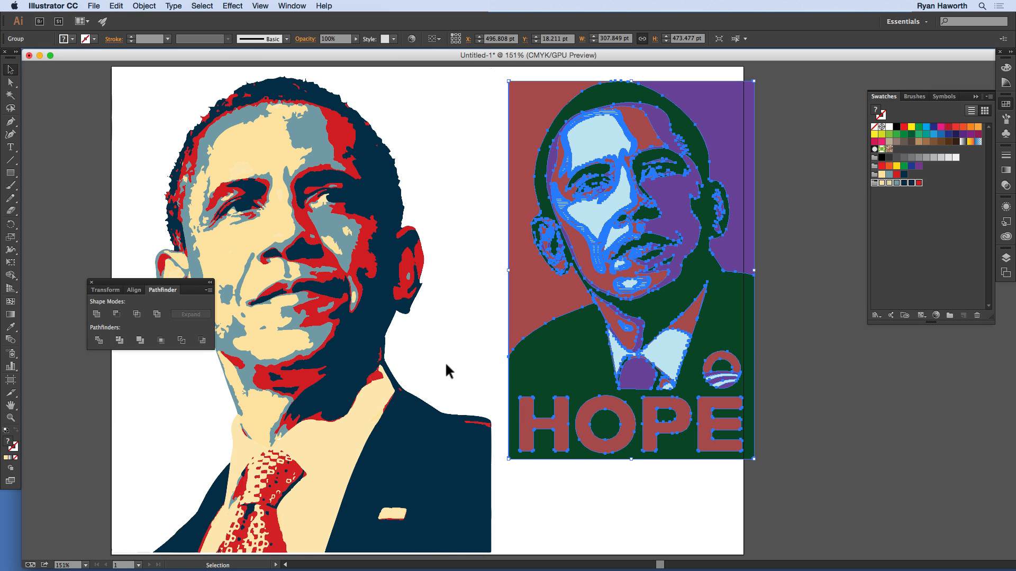
pyautogui.click(480, 290)
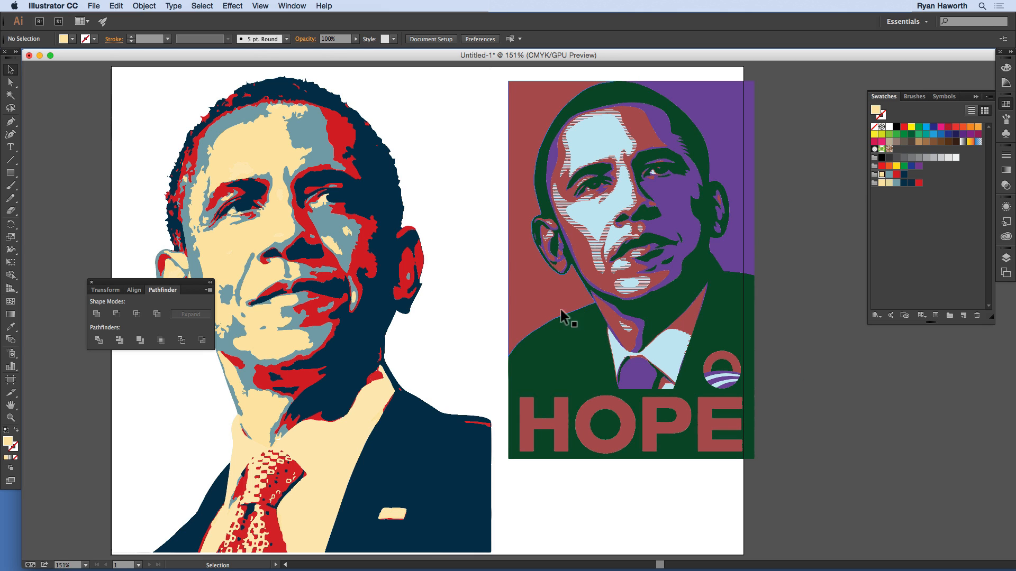
pyautogui.click(535, 350)
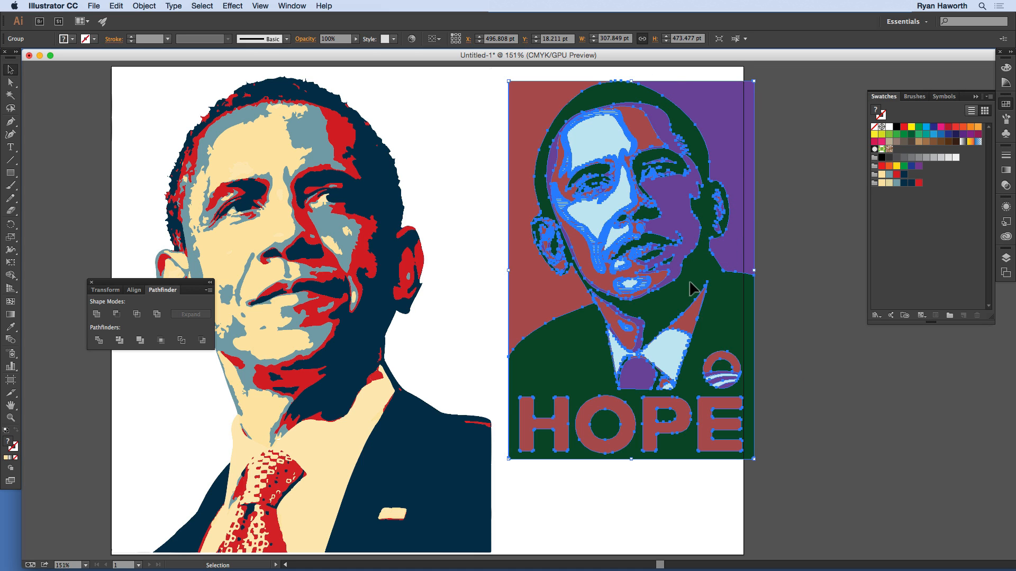
pyautogui.click(778, 225)
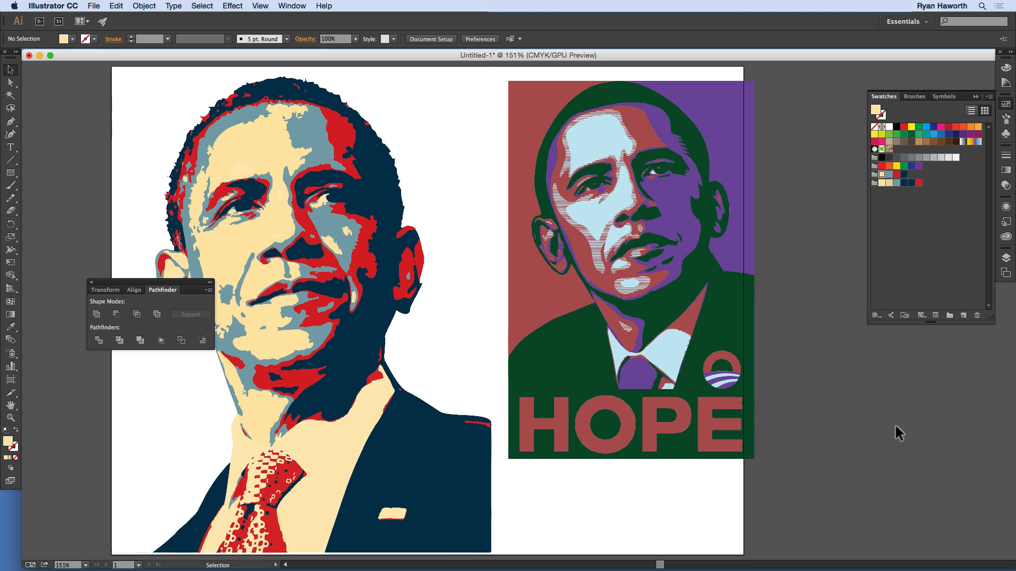
# Step: Try reshaping the portrait with Direct Selection by moving anchor points on the forehead and hair and shifting the navy shapes
pyautogui.press('a')
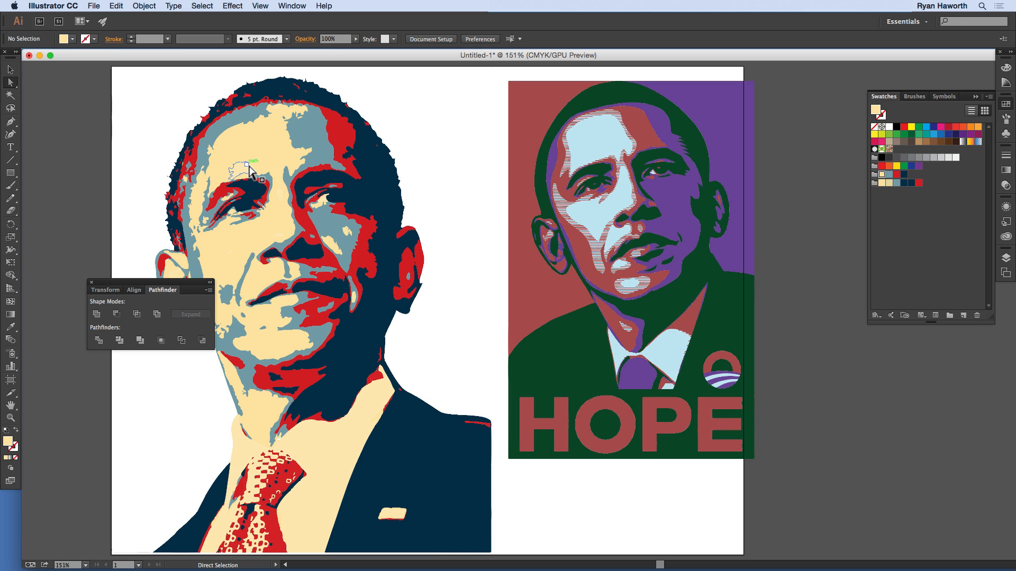
pyautogui.click(291, 139)
pyautogui.moveTo(291, 140); pyautogui.dragTo(266, 128)
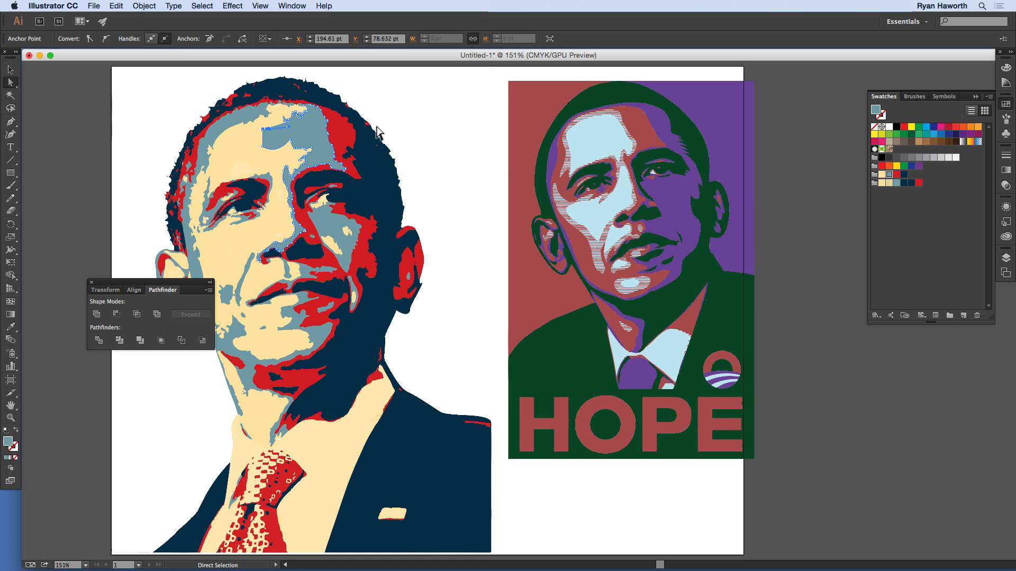
pyautogui.click(392, 113)
pyautogui.moveTo(391, 114); pyautogui.dragTo(413, 184)
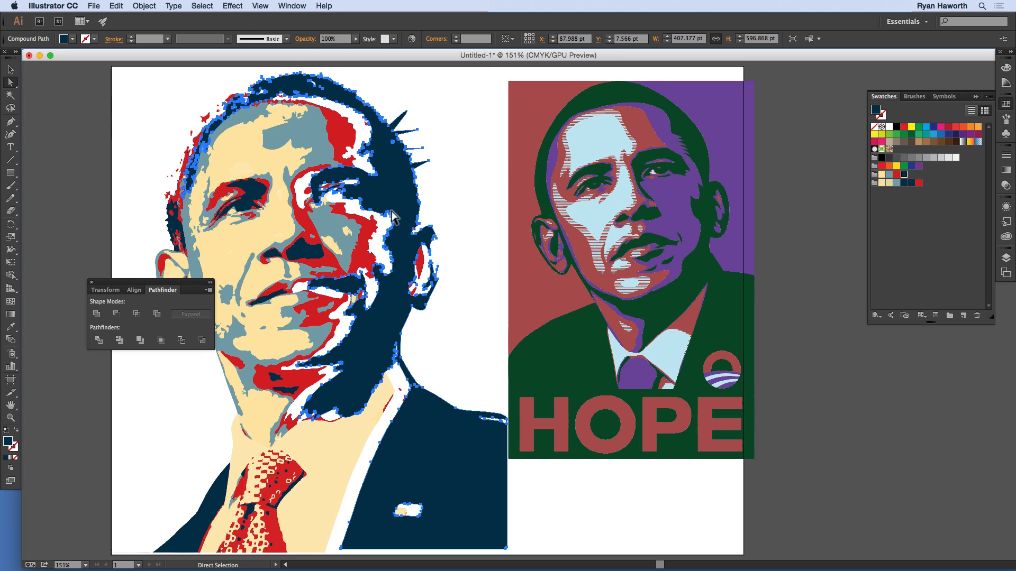
pyautogui.moveTo(310, 259); pyautogui.dragTo(261, 283)
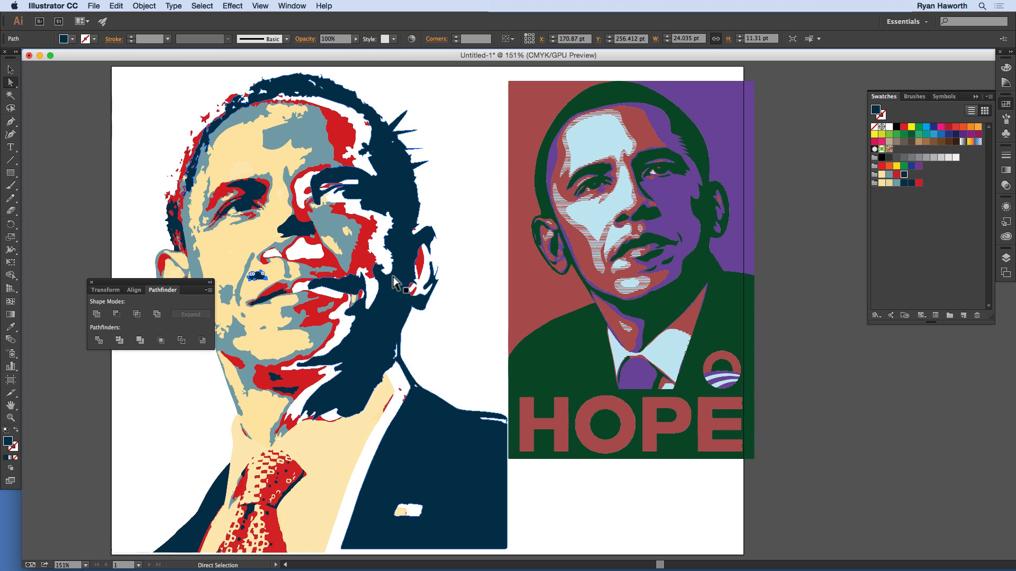
# Step: Undo all the anchor point and shape moves in the portrait and deselect it
pyautogui.press('super+z')
pyautogui.press('super+z')
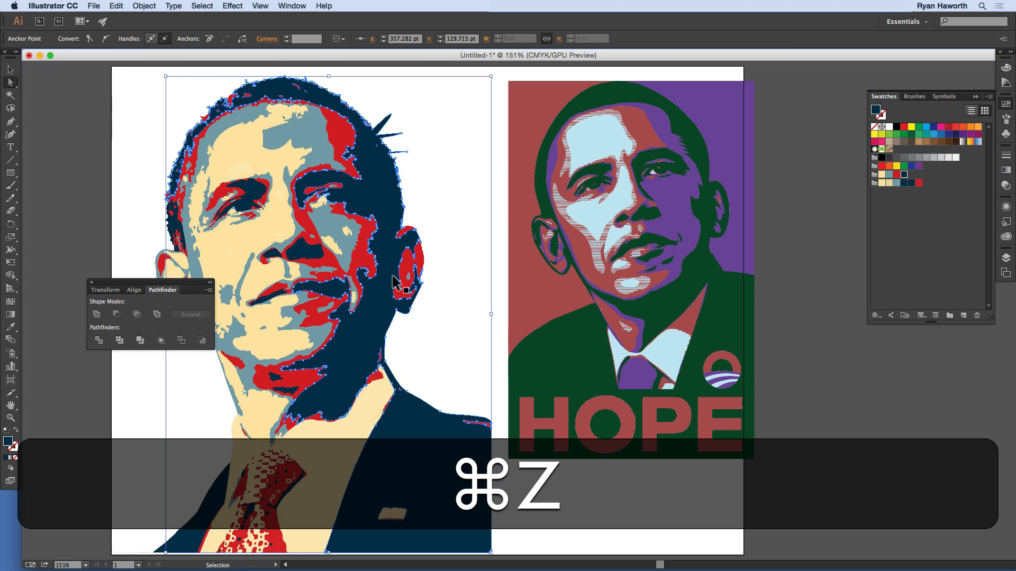
pyautogui.press('super+z')
pyautogui.press('super+z')
pyautogui.press('super+z')
pyautogui.press('super+z')
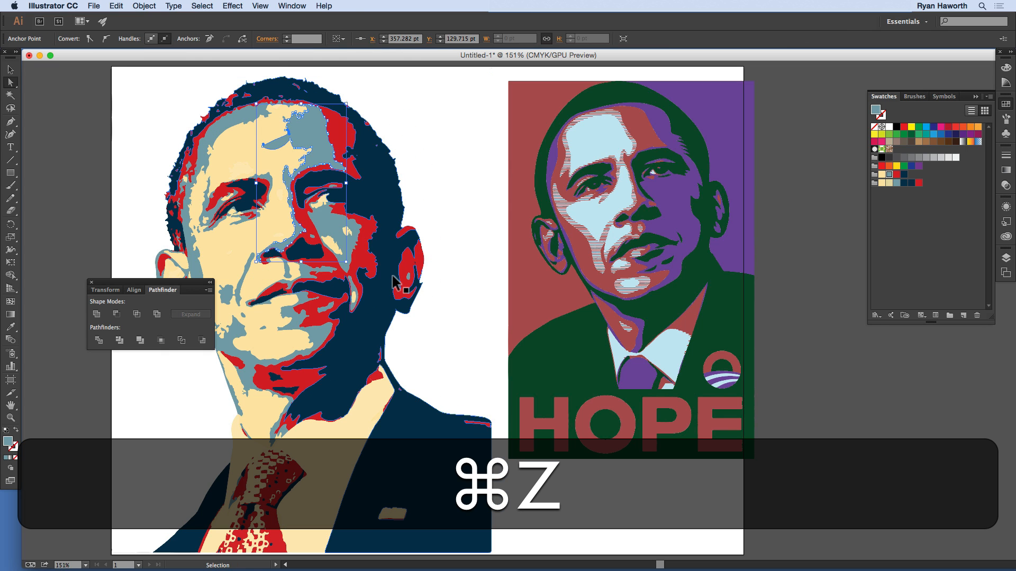
pyautogui.press('super+z')
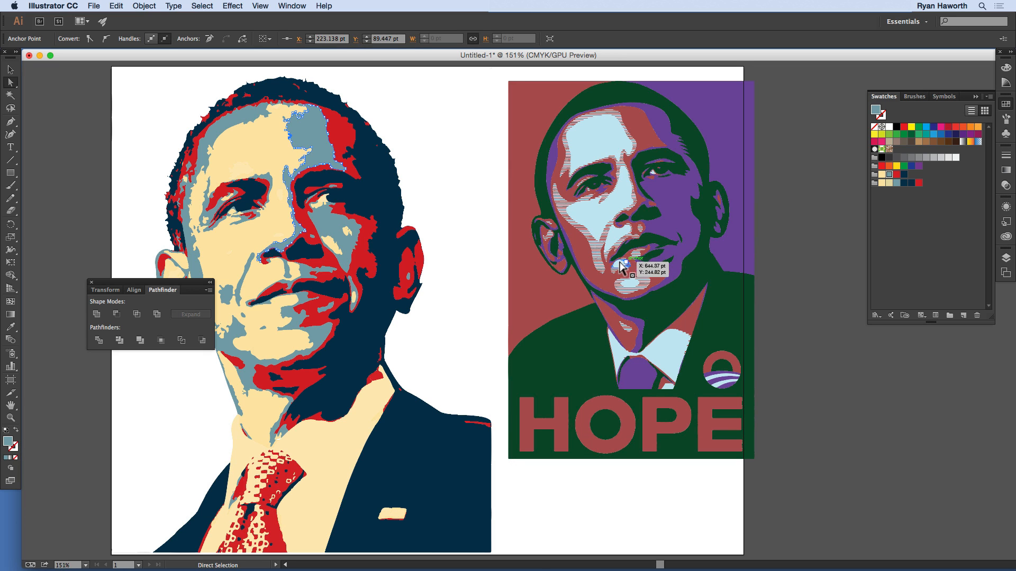
pyautogui.click(470, 231)
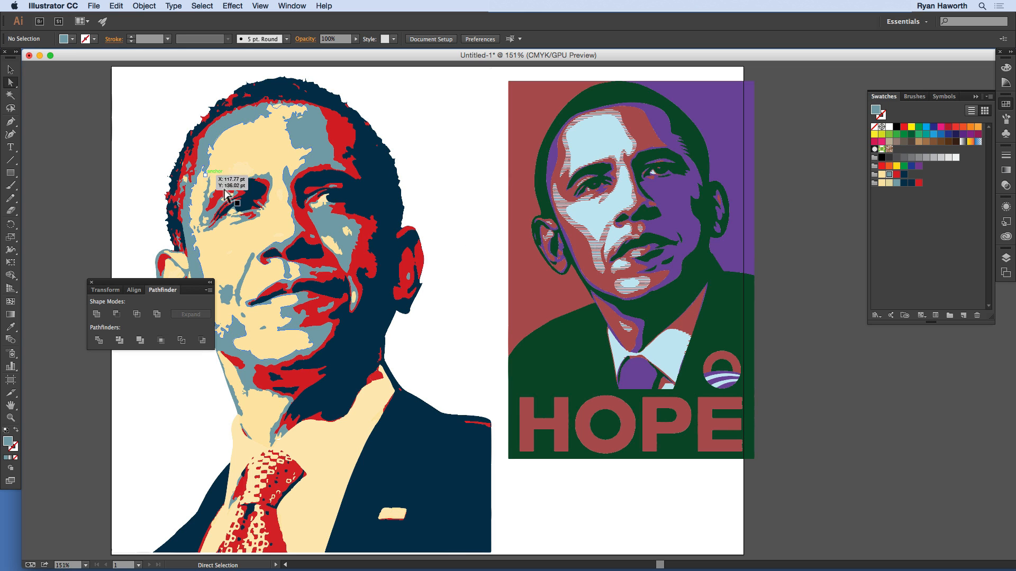
# Step: Inspect the portrait's vector paths by selecting the cream face shape and the whole portrait, leaving nothing selected
pyautogui.press('v')
pyautogui.click(238, 150)
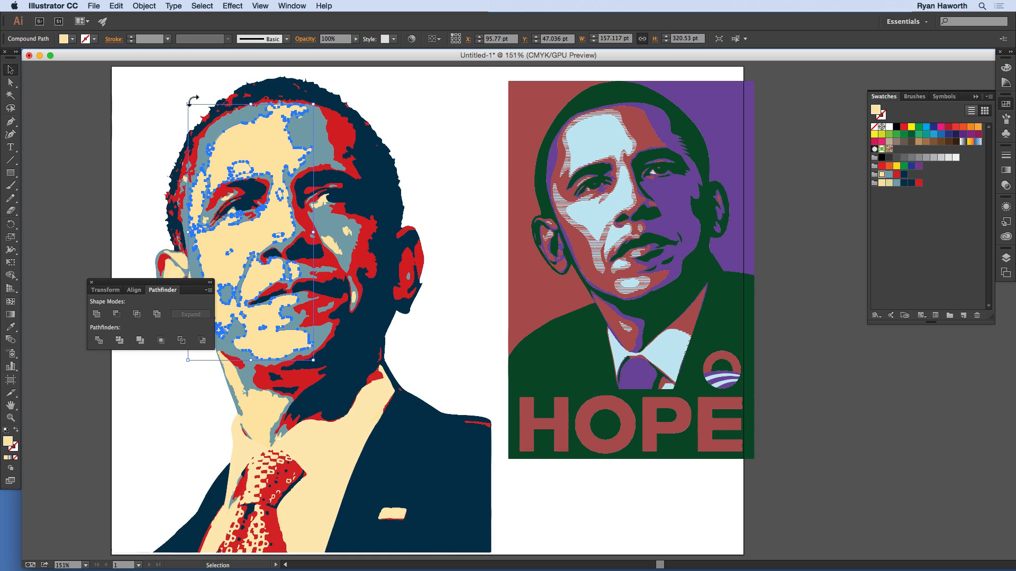
pyautogui.moveTo(132, 76); pyautogui.dragTo(487, 558)
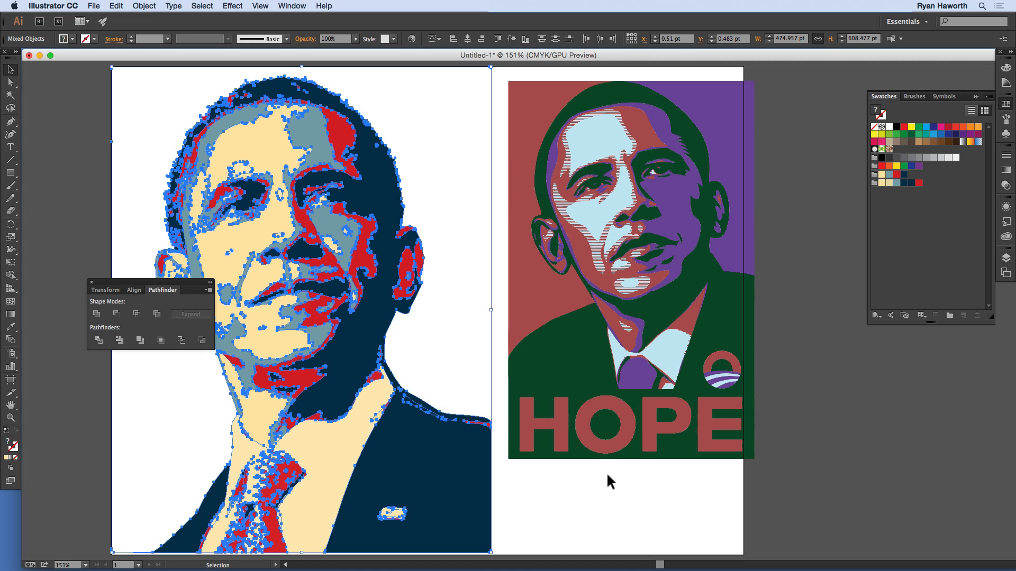
pyautogui.click(610, 475)
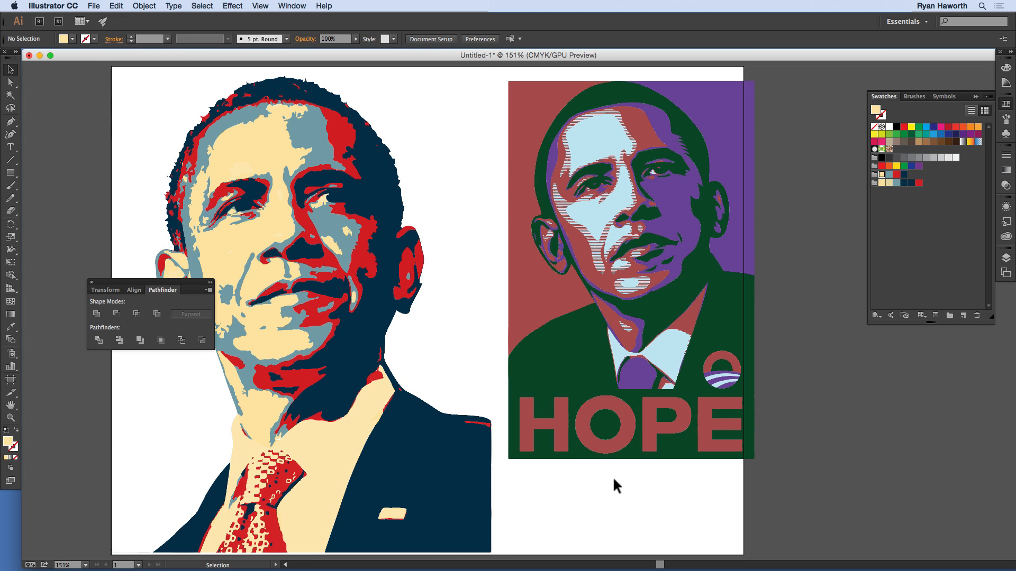